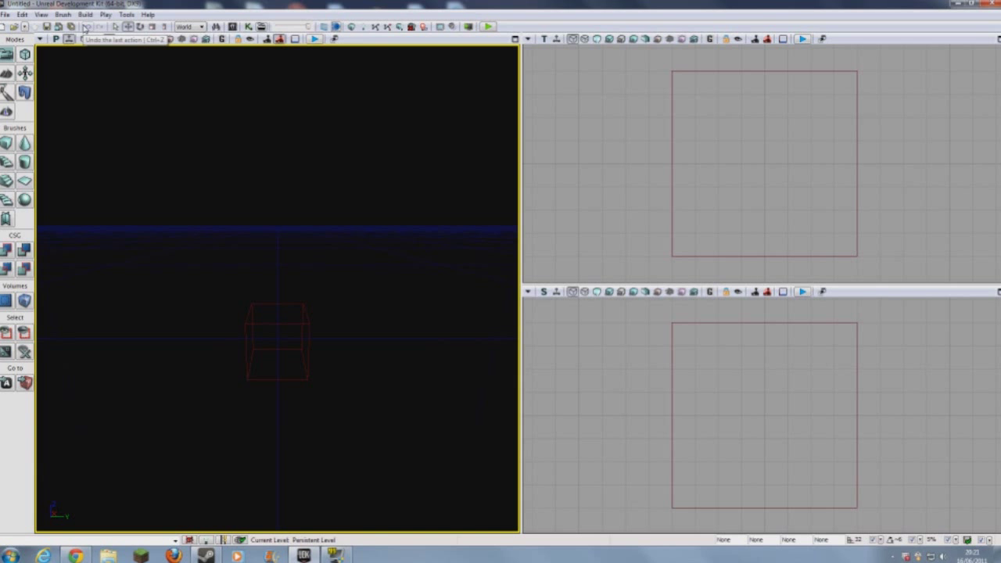
Step: Open the map DM-FirstMap.udk and dismiss the map check report
left_click(5, 15)
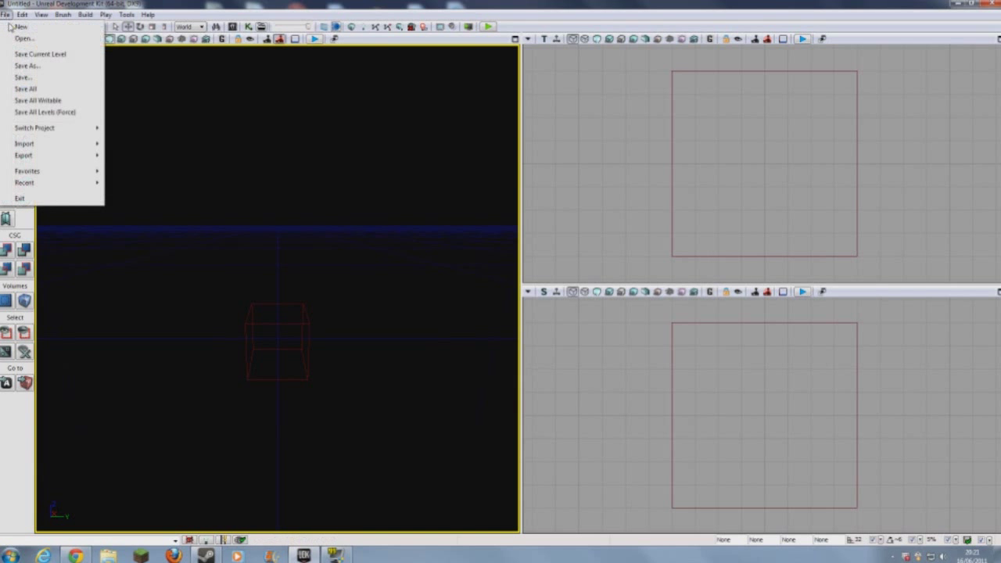
left_click(21, 38)
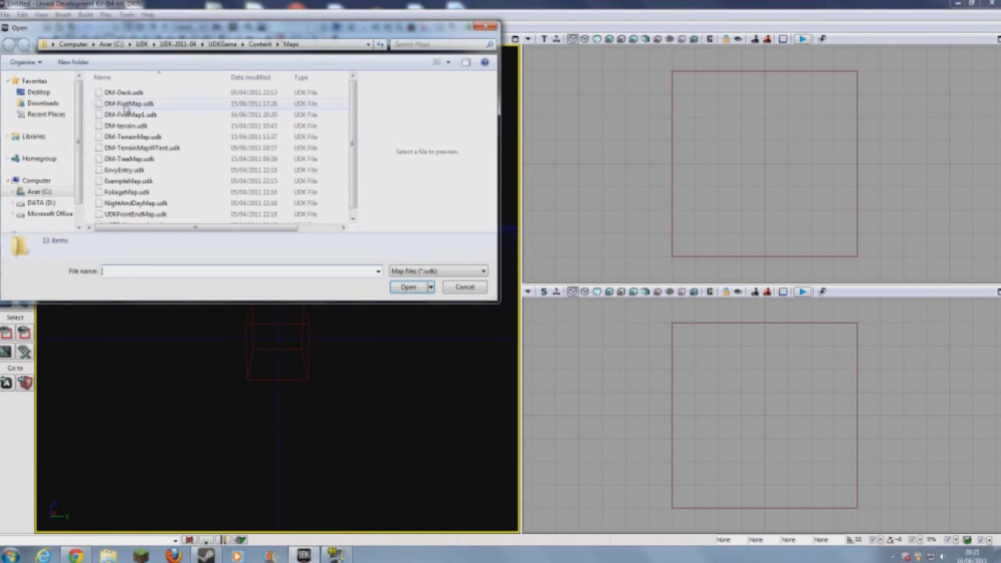
left_click(126, 104)
left_click(399, 286)
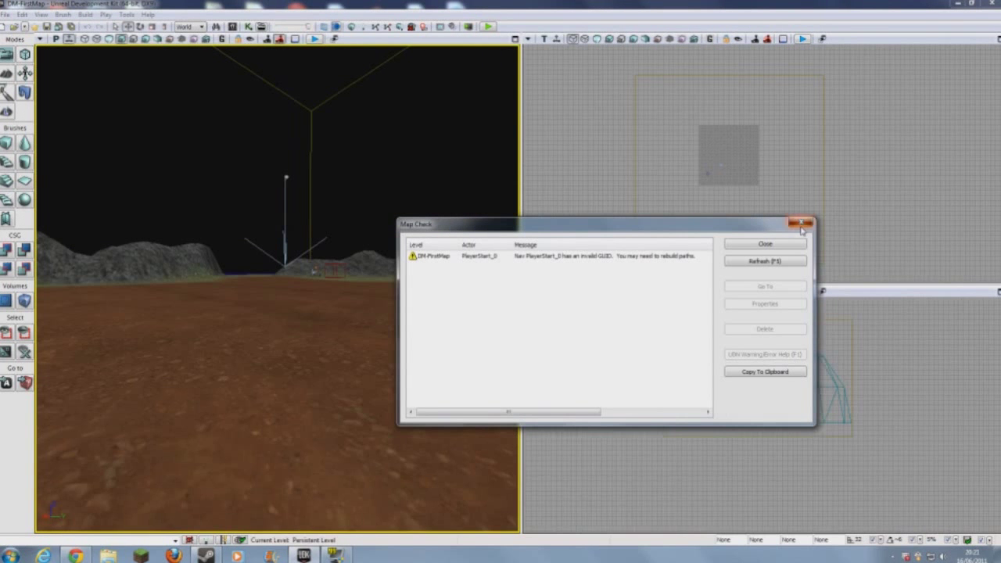
left_click(801, 224)
Step: Look over the level's mountains, grass, dirt area and sky to find a clear patch of ground
right_click_drag(376, 273, 379, 250)
right_click_drag(313, 274, 211, 282)
right_click_drag(273, 290, 290, 309)
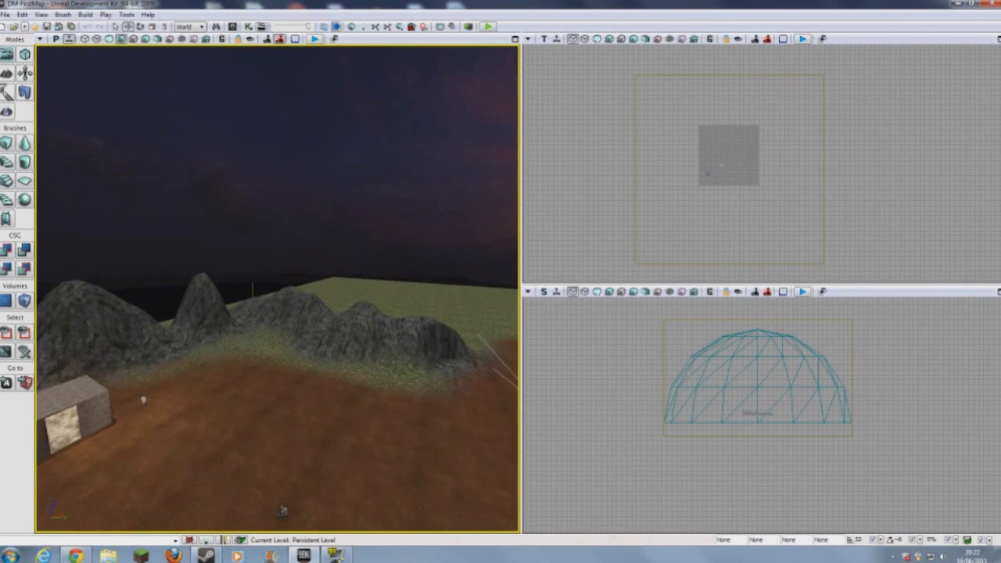
left_click(663, 368)
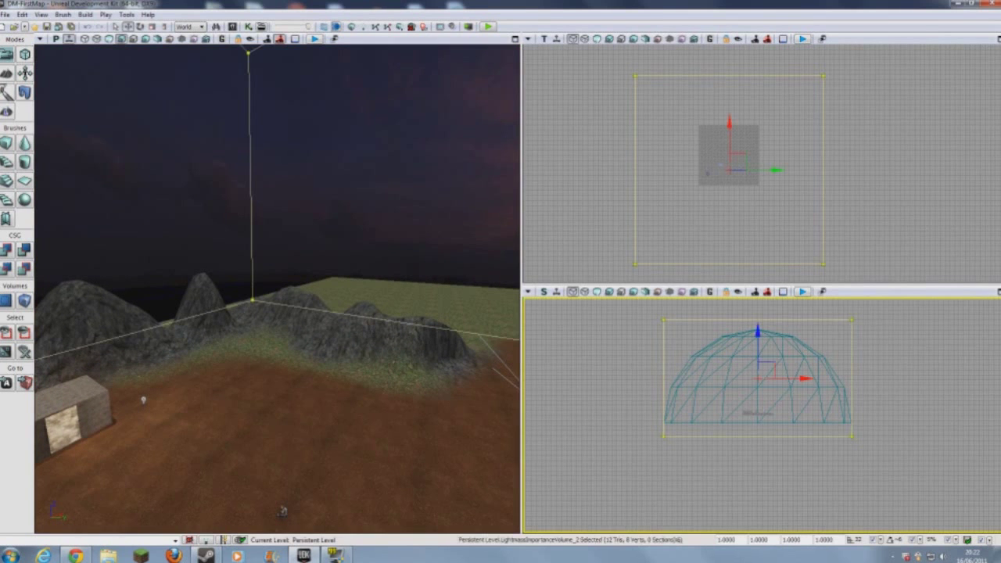
left_click(628, 382)
right_click_drag(407, 336, 512, 347)
key("w")
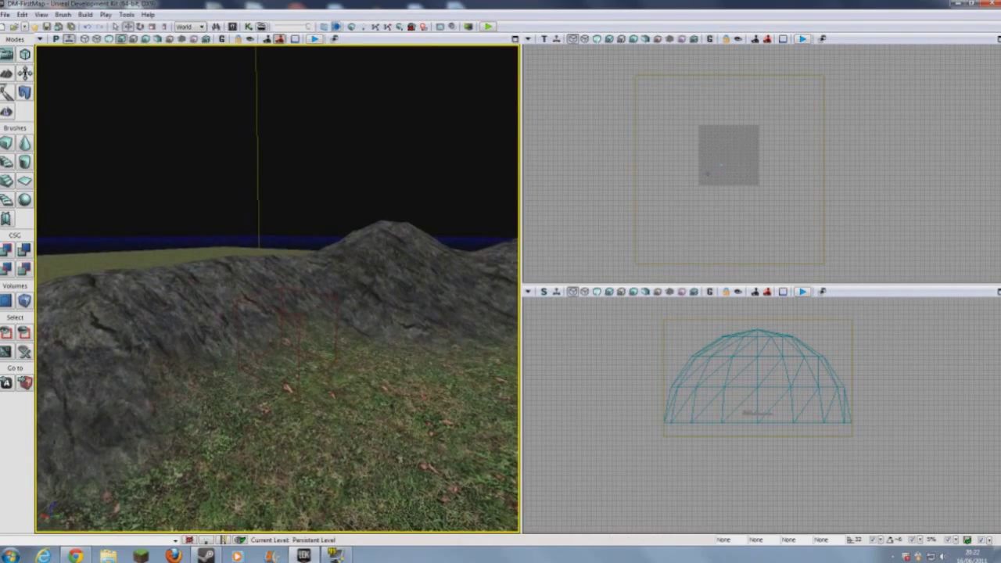
key("w")
right_click_drag(406, 336, 504, 312)
key("s")
key("w")
right_click_drag(516, 414, 500, 399)
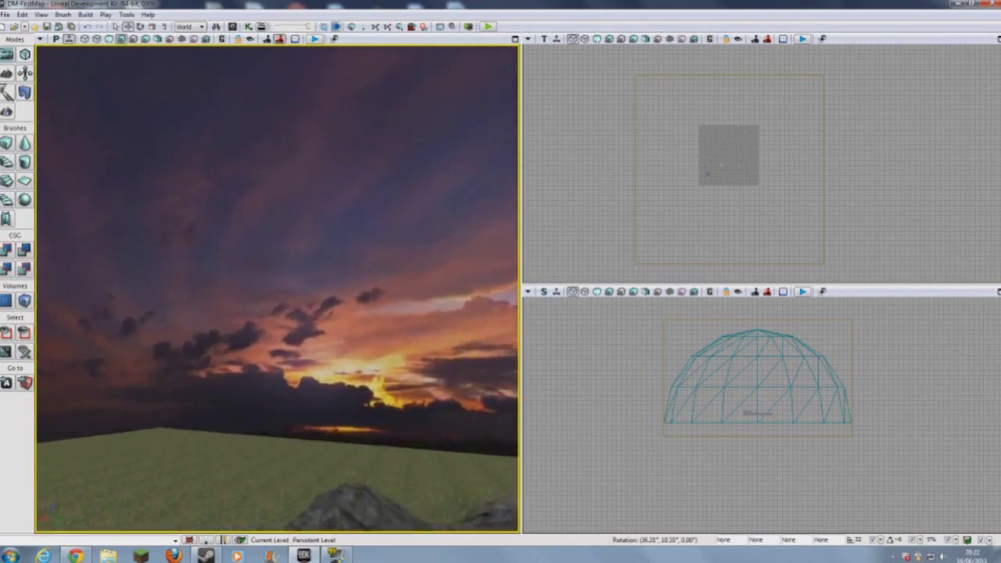
right_click_drag(277, 290, 431, 340)
key("w")
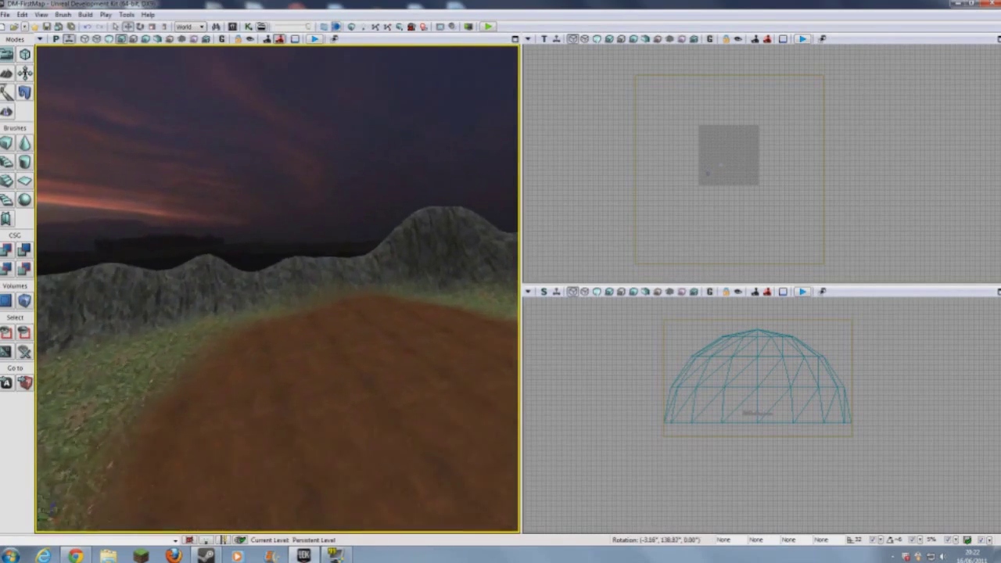
right_click_drag(548, 423, 497, 426)
key("s")
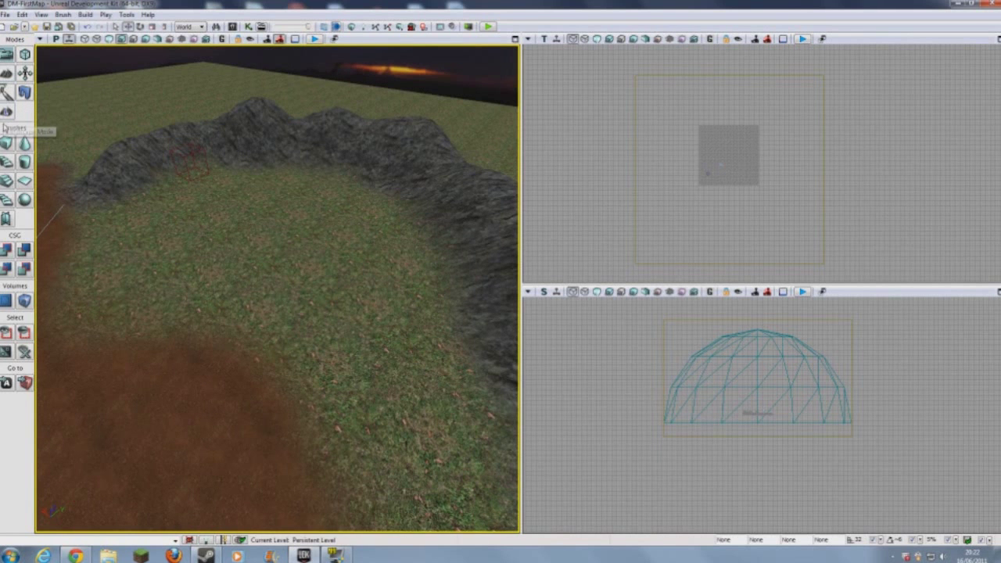
Step: Start terrain editing with the Paint tool and set the brush radius to 569 and falloff to 0
left_click(6, 73)
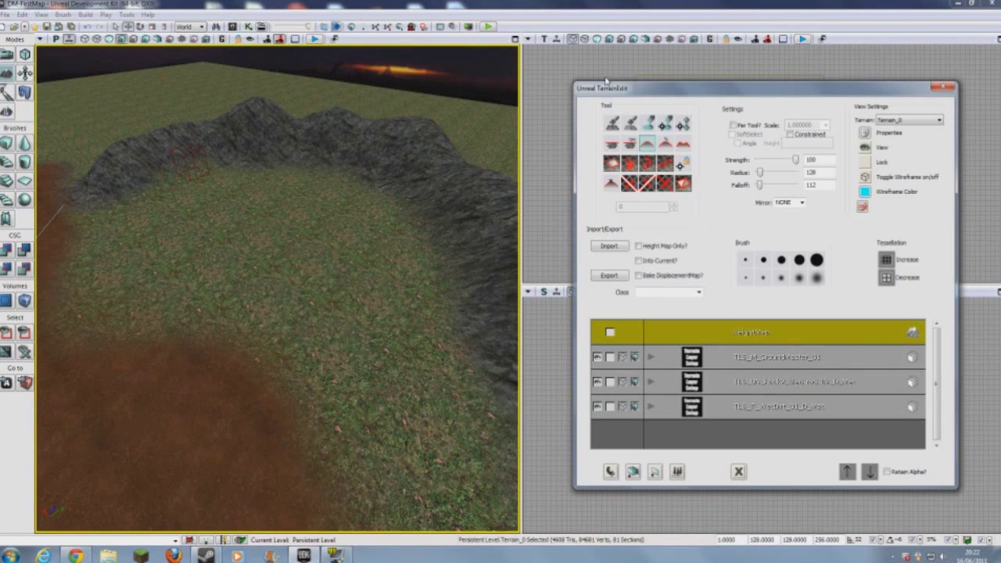
left_click_drag(638, 87, 639, 86)
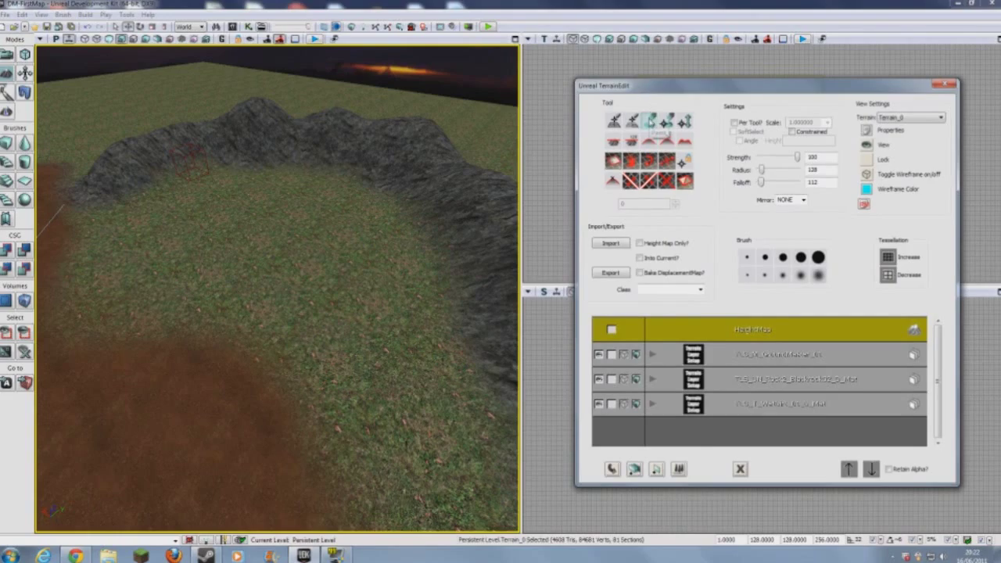
mouse_move(295, 257)
right_mouse_down()
mouse_move(282, 188)
mouse_move(205, 239)
mouse_move(137, 201)
mouse_move(92, 246)
mouse_move(181, 292)
mouse_move(241, 290)
mouse_move(226, 273)
mouse_move(444, 241)
mouse_move(442, 248)
right_mouse_up()
left_click_drag(762, 180, 763, 187)
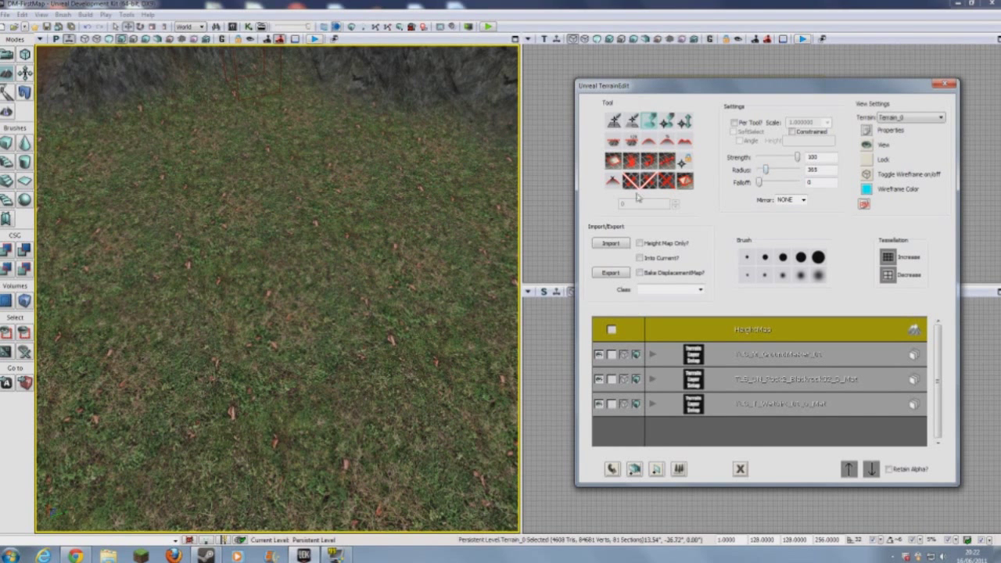
right_click_drag(398, 226, 297, 250)
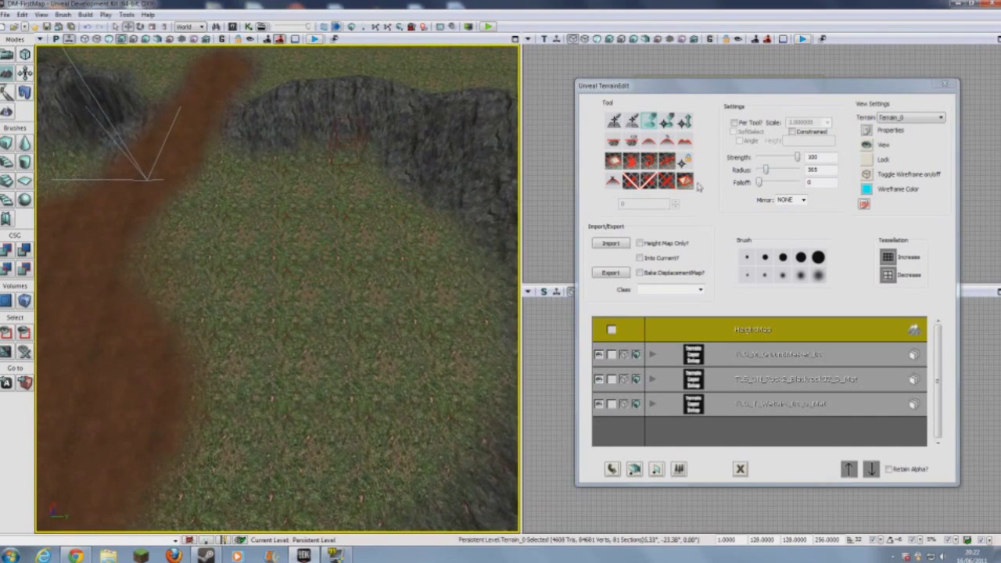
left_click(770, 176)
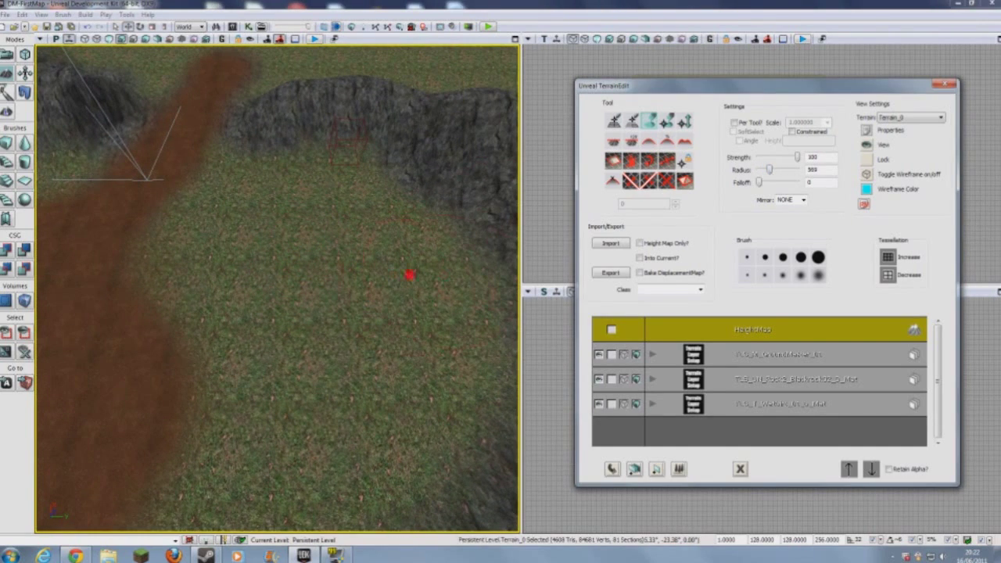
Step: Dig a round pit with the terrain brush in the grassy area beside the mountains
mouse_move(293, 289)
right_mouse_down()
mouse_move(330, 277)
mouse_move(368, 289)
mouse_move(349, 241)
mouse_move(378, 265)
mouse_move(308, 336)
mouse_move(308, 266)
mouse_move(332, 226)
mouse_move(324, 203)
mouse_move(287, 438)
mouse_move(262, 522)
mouse_move(279, 527)
mouse_move(308, 247)
right_mouse_up()
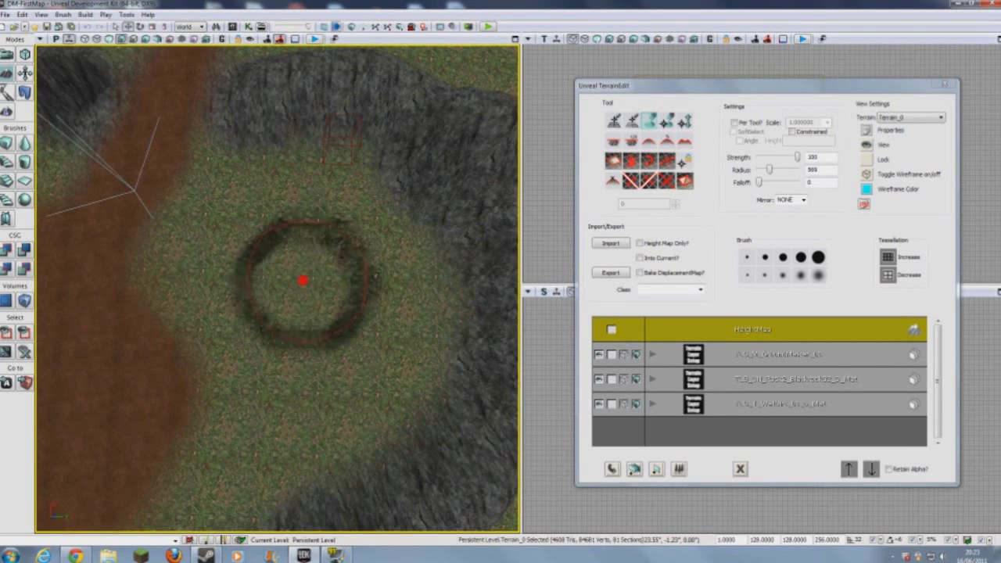
right_click_drag(301, 283, 289, 360)
right_click_drag(266, 215, 236, 207)
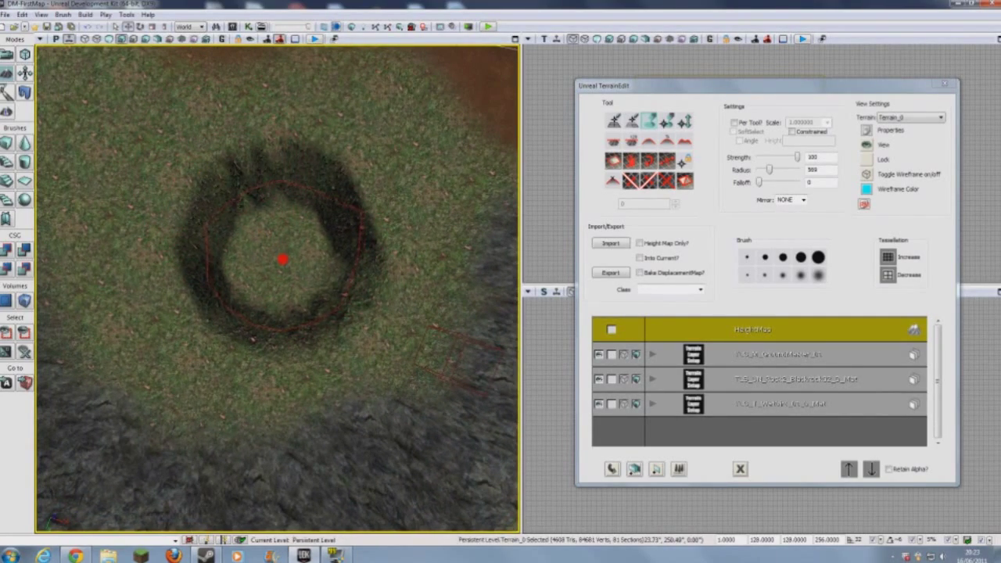
left_click(282, 259, "ctrl")
right_click_drag(283, 258, 278, 233)
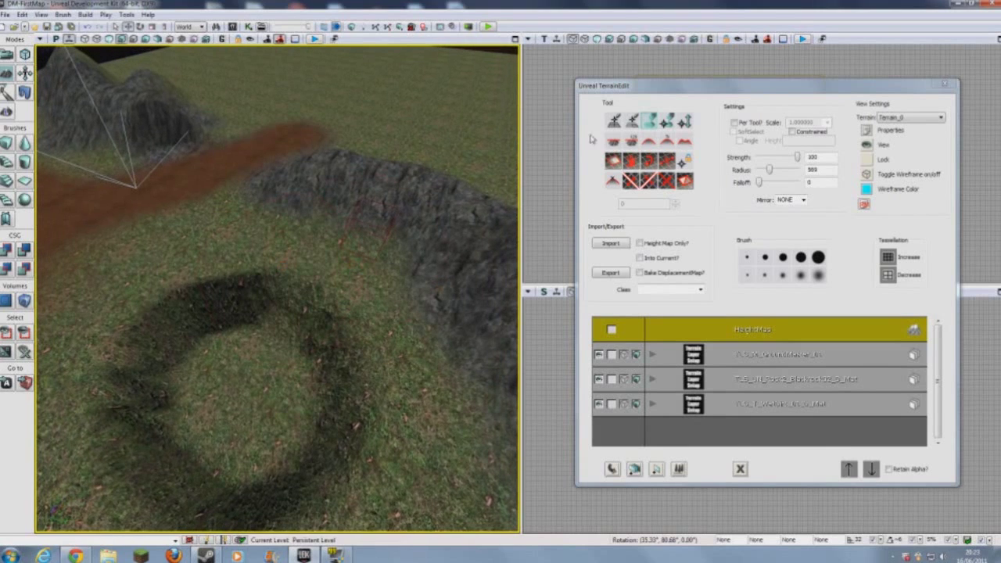
Step: Smooth the steep walls and rim of the round pit with the terrain smoothing tool
left_click(646, 143)
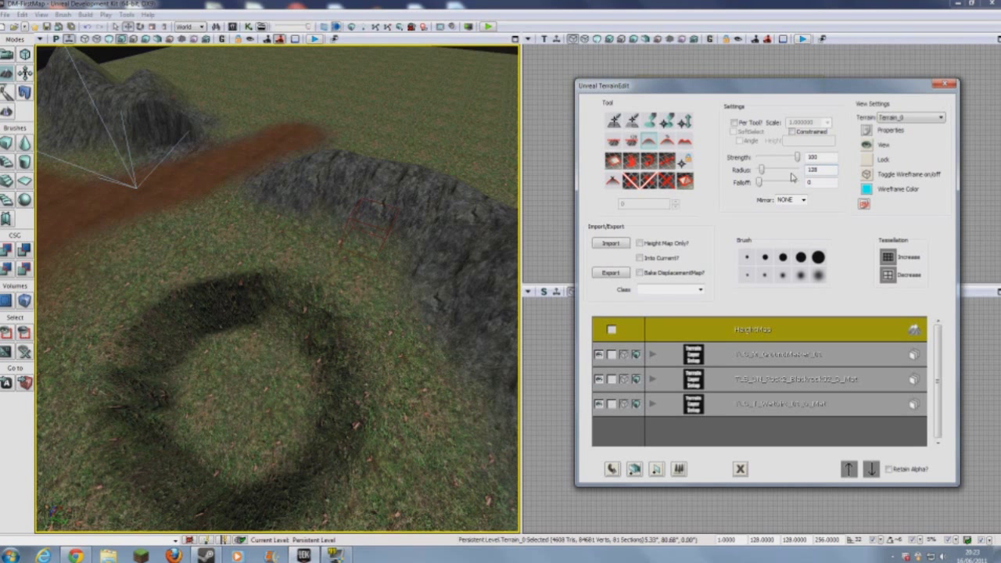
right_click_drag(286, 403, 281, 325)
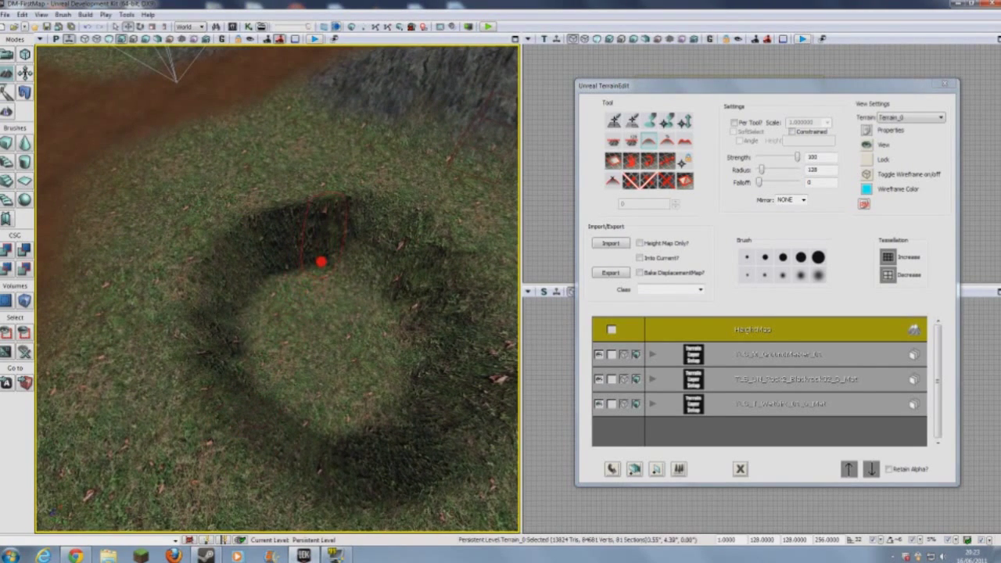
left_click_drag(321, 262, 304, 268)
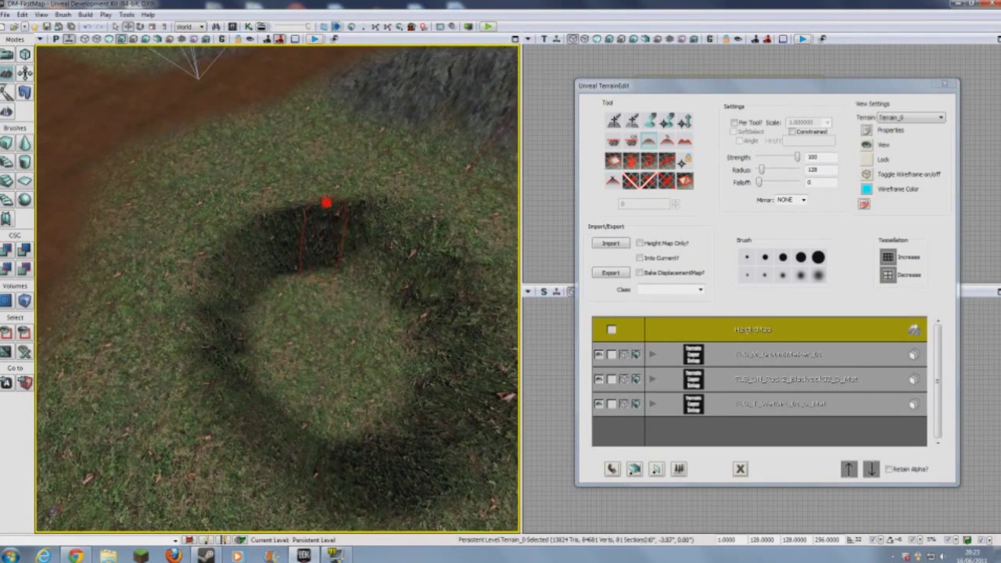
mouse_move(326, 204)
left_mouse_down("ctrl")
mouse_move(276, 264)
mouse_move(240, 380)
mouse_move(448, 490)
mouse_move(365, 284)
mouse_move(376, 361)
left_mouse_up("ctrl")
right_click_drag(344, 365, 465, 302)
Step: Deepen the round pit with the Paint tool at a brush radius of 536
left_click(650, 123)
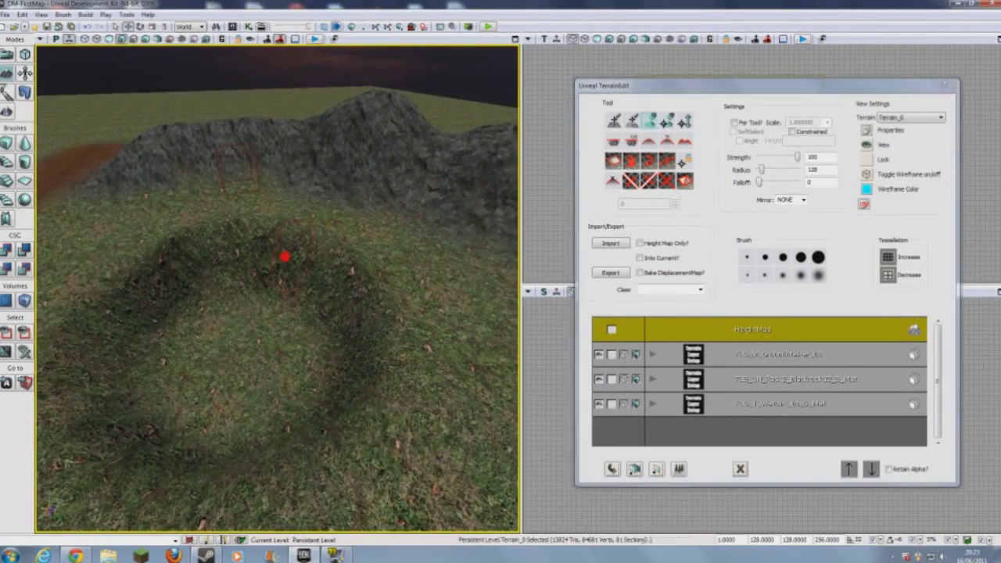
right_click_drag(283, 257, 360, 532)
left_click_drag(769, 168, 772, 172)
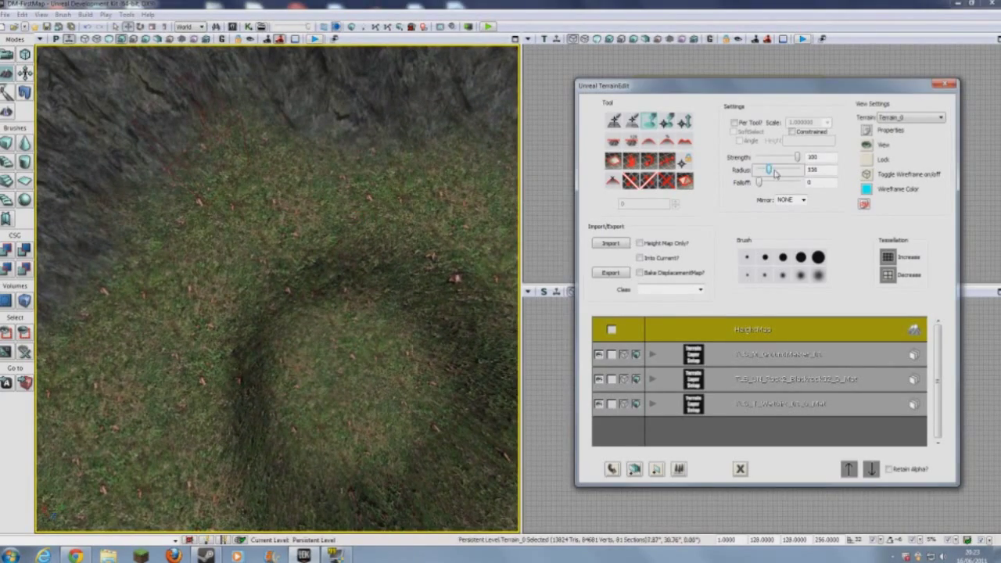
mouse_move(467, 340)
right_mouse_down()
mouse_move(273, 387)
mouse_move(245, 496)
mouse_move(403, 469)
mouse_move(364, 454)
mouse_move(398, 462)
mouse_move(435, 245)
right_mouse_up()
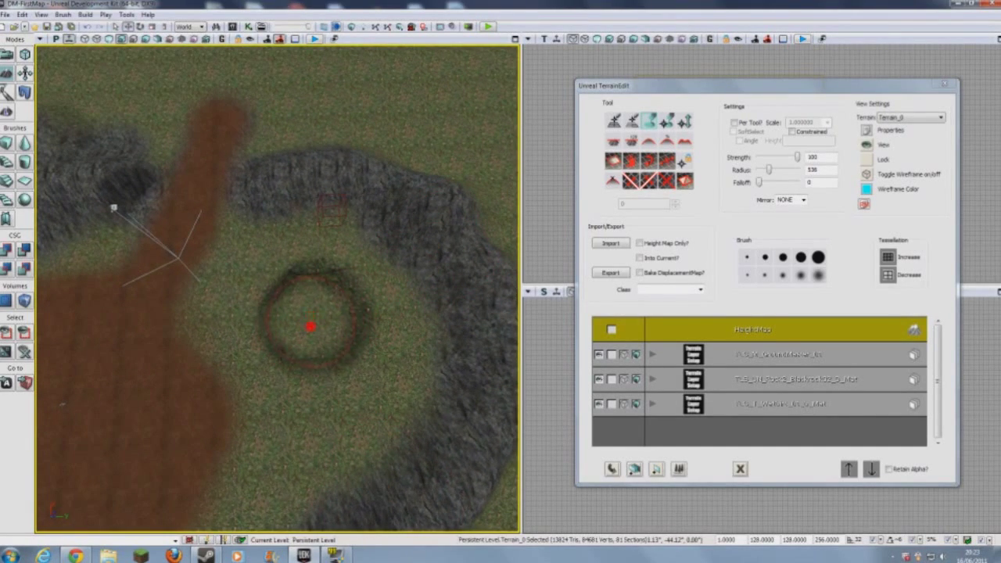
right_click_drag(311, 317, 309, 318, "ctrl")
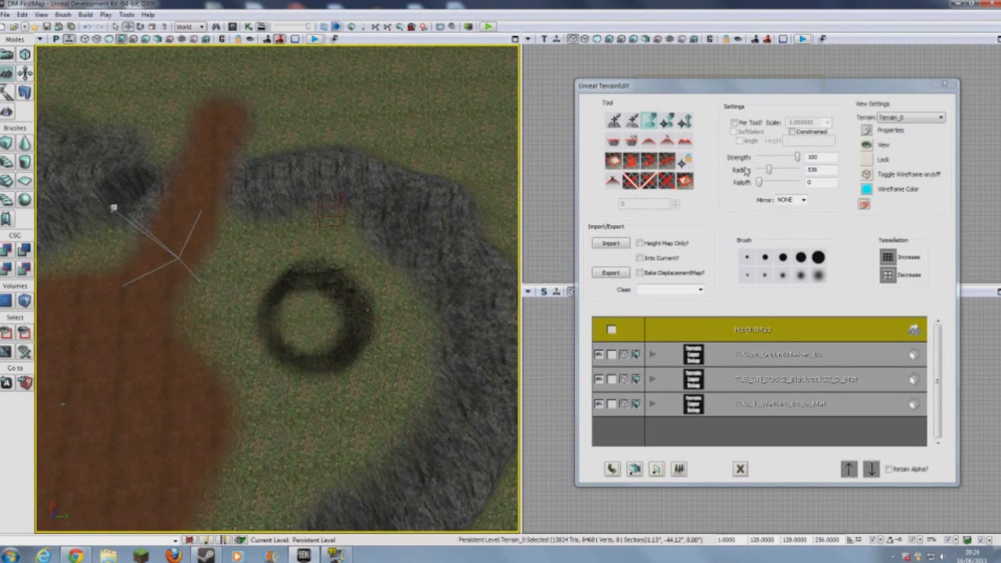
Step: Smooth the walls of the deepened pit all the way around and close terrain editing
left_click(649, 144)
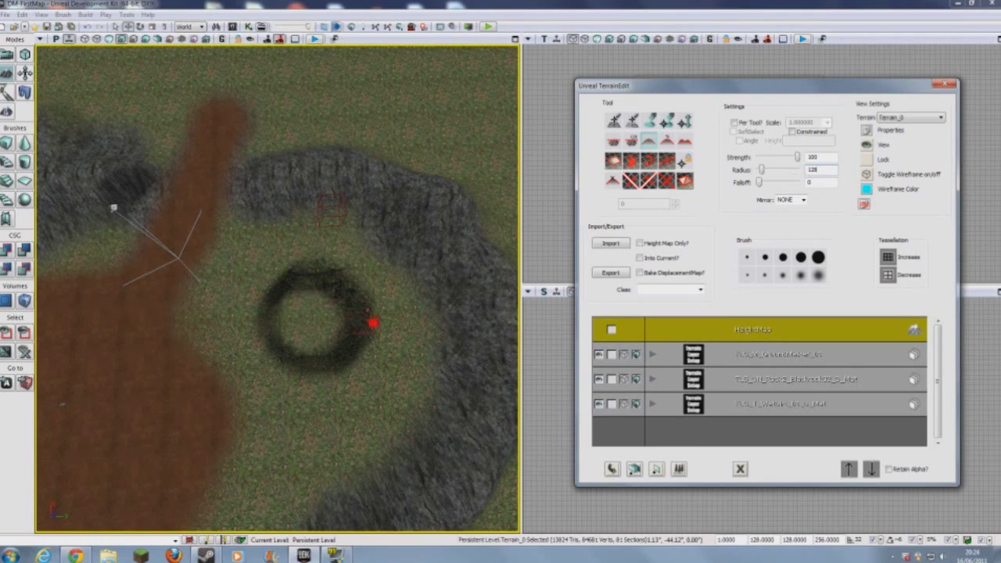
scroll(373, 322, "up", 5)
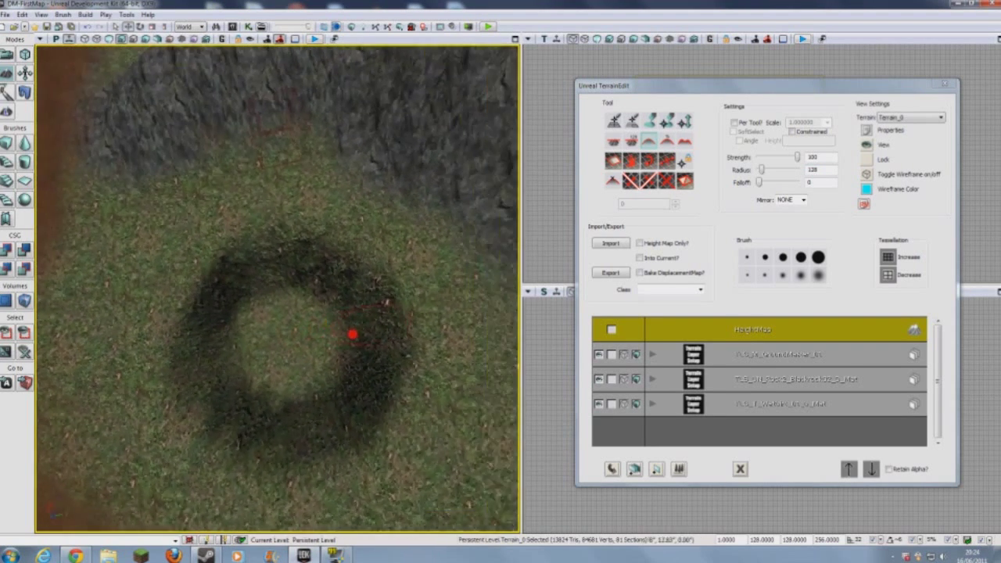
right_click_drag(353, 334, 362, 297)
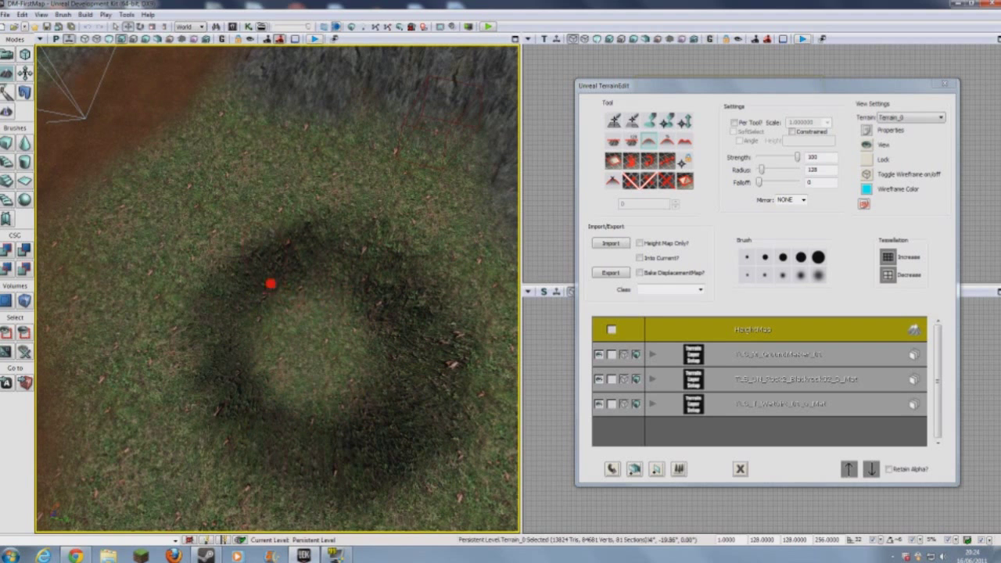
right_click_drag(295, 334, 438, 86)
right_click_drag(265, 258, 281, 321)
right_click_drag(429, 420, 455, 428)
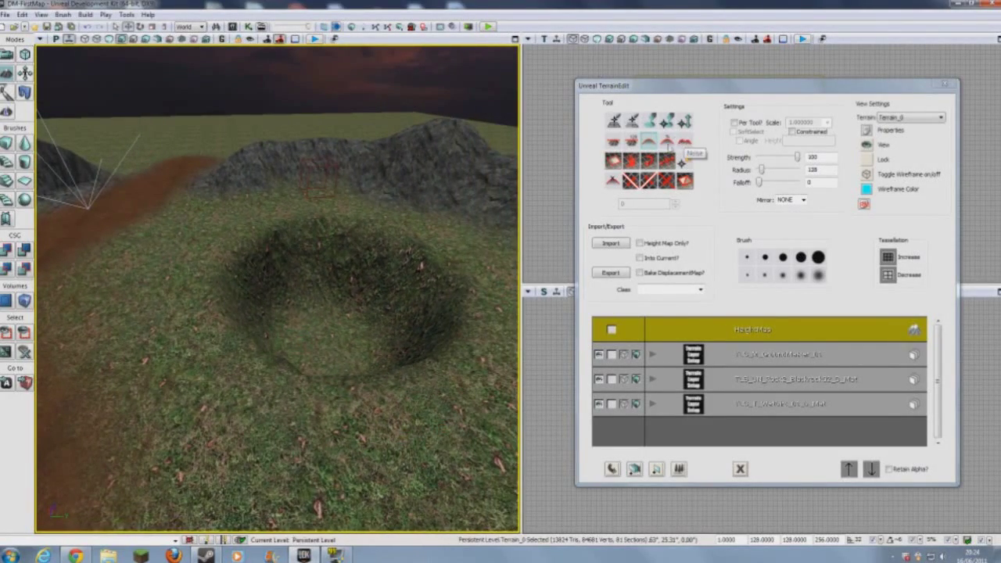
mouse_move(346, 411)
right_mouse_down()
mouse_move(348, 433)
mouse_move(371, 442)
mouse_move(288, 408)
mouse_move(164, 416)
mouse_move(172, 299)
mouse_move(249, 364)
mouse_move(394, 456)
mouse_move(444, 360)
mouse_move(342, 402)
right_mouse_up()
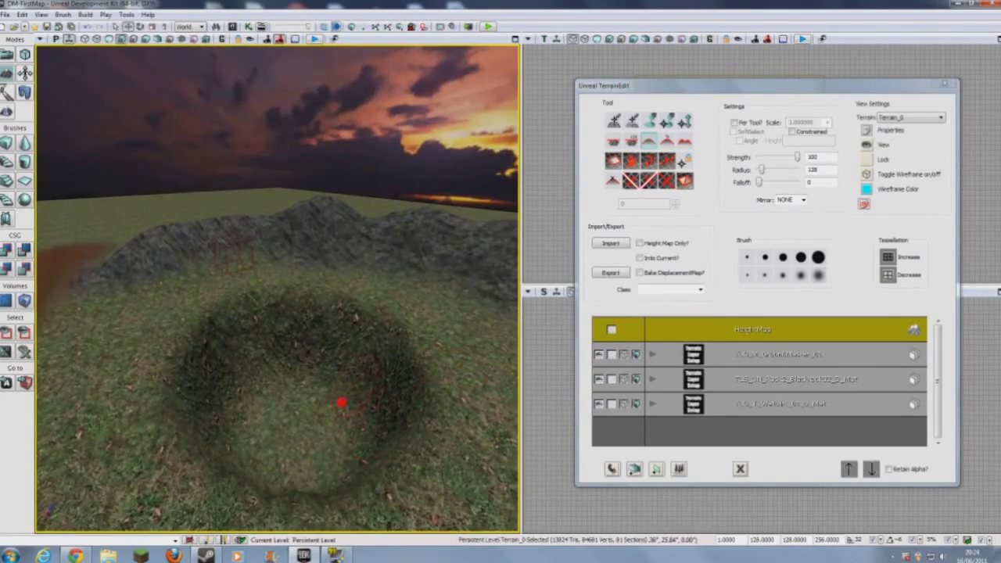
left_click(947, 86)
Step: Select the builder brush by the mountainside and move it across the grass to the edge of the round pit
right_click_drag(344, 313, 297, 257)
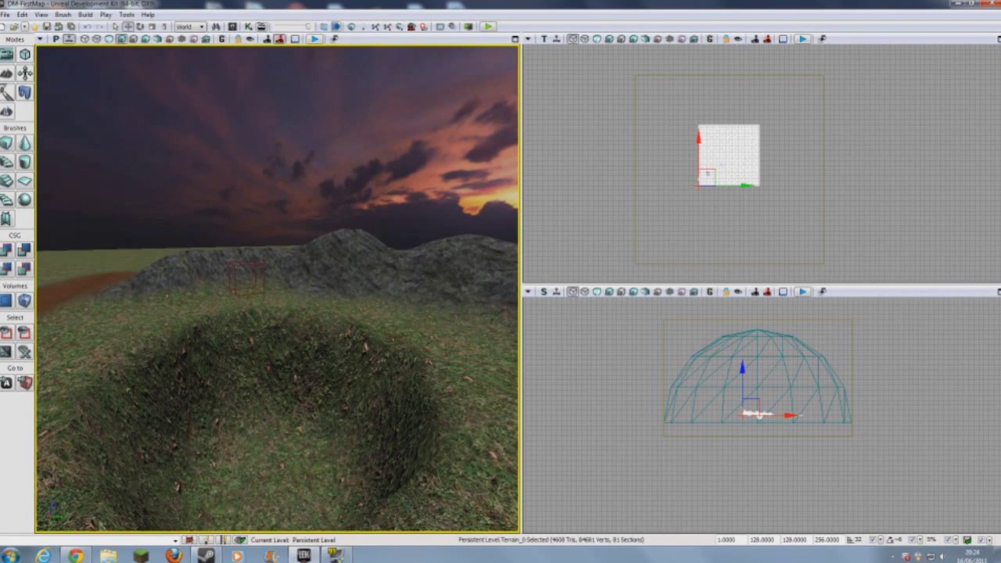
left_click(246, 265)
mouse_move(247, 265)
right_mouse_down()
mouse_move(260, 187)
mouse_move(407, 301)
mouse_move(375, 364)
mouse_move(313, 387)
right_mouse_up()
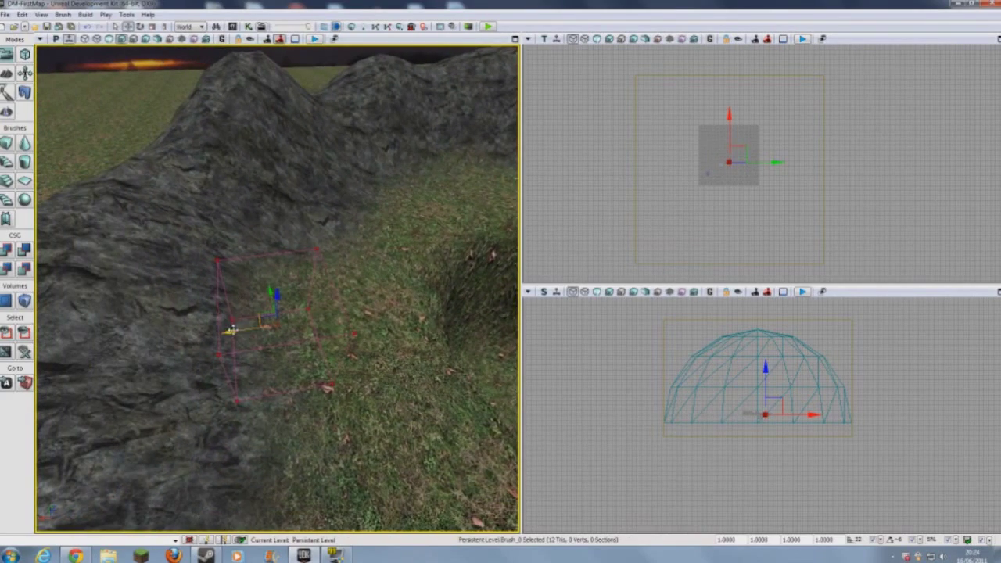
left_click_drag(244, 330, 438, 302)
right_click_drag(234, 323, 301, 274)
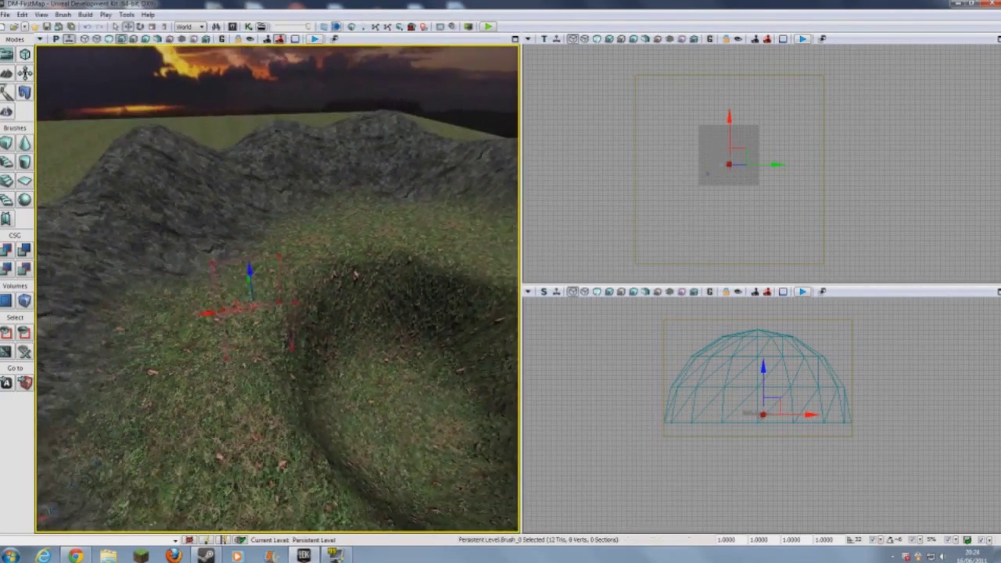
left_click_drag(279, 300, 369, 289)
right_click_drag(369, 288, 312, 289)
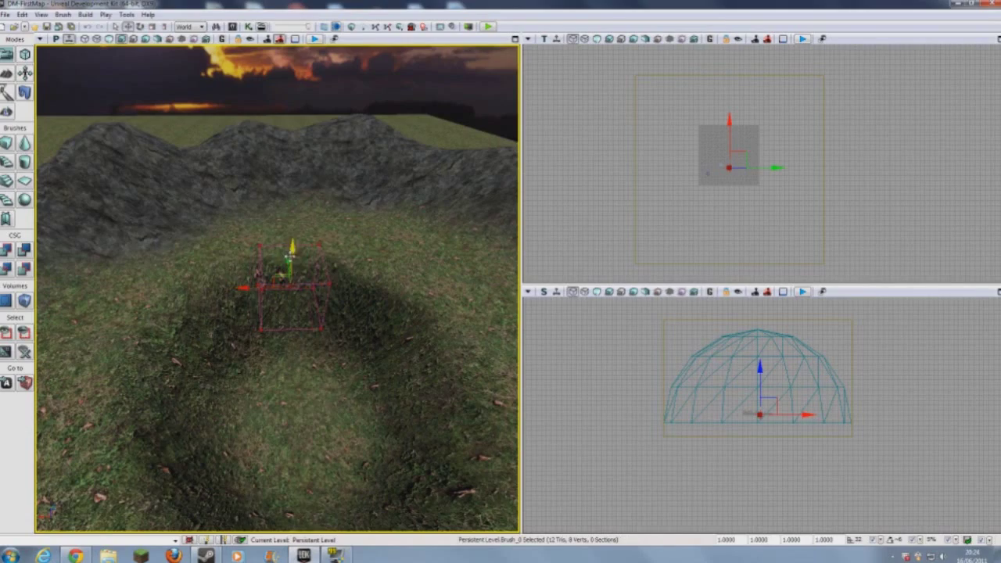
Step: Centre the builder brush over the pit floor, aligning it from above
right_click_drag(297, 337, 399, 395)
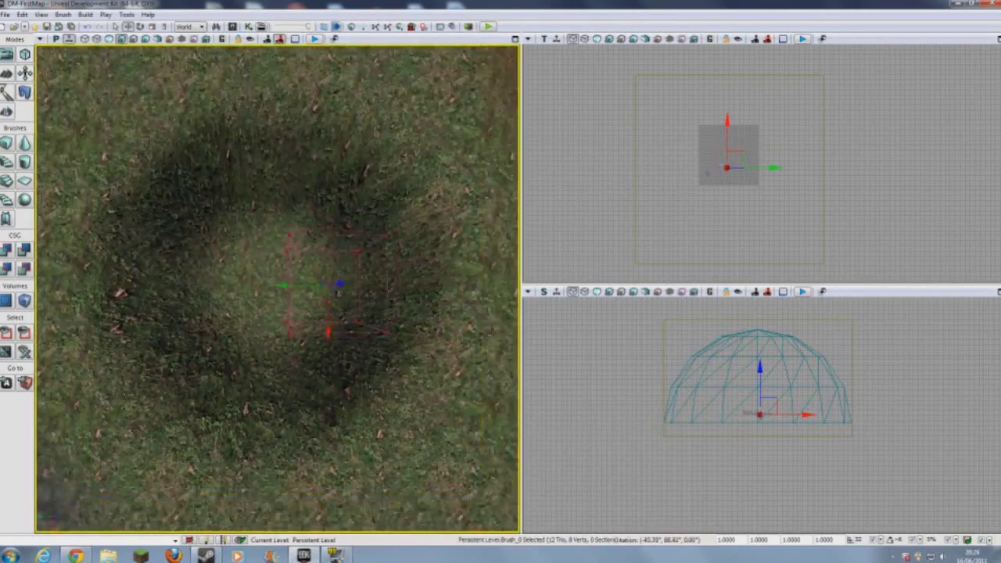
scroll(277, 288, "down", 3)
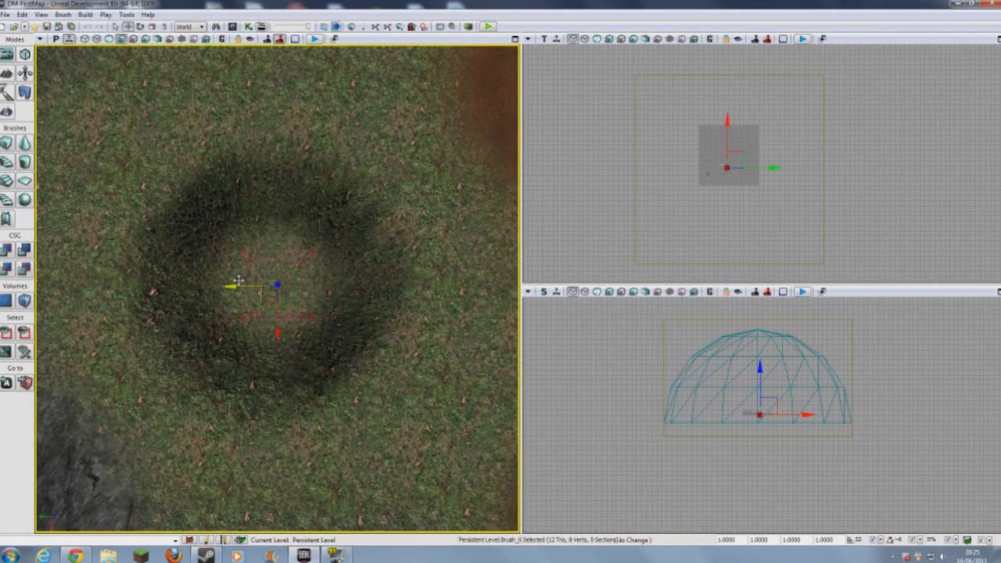
left_click_drag(278, 334, 278, 325)
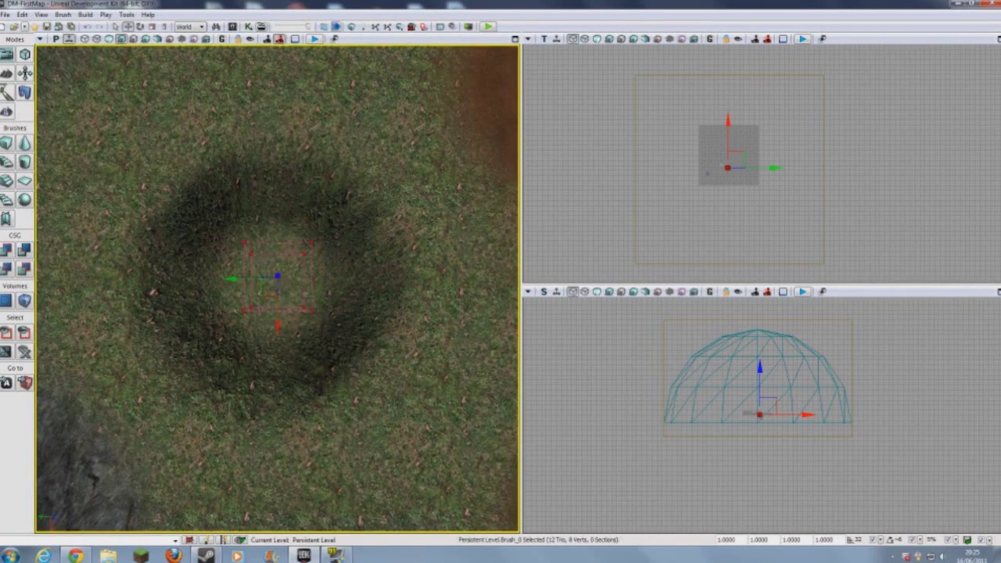
middle_click_drag(277, 325, 344, 360)
right_click_drag(277, 234, 235, 195)
Step: Build the builder brush as a solid cube with X 2048, Y 2048 and Z 1024
right_click(6, 144)
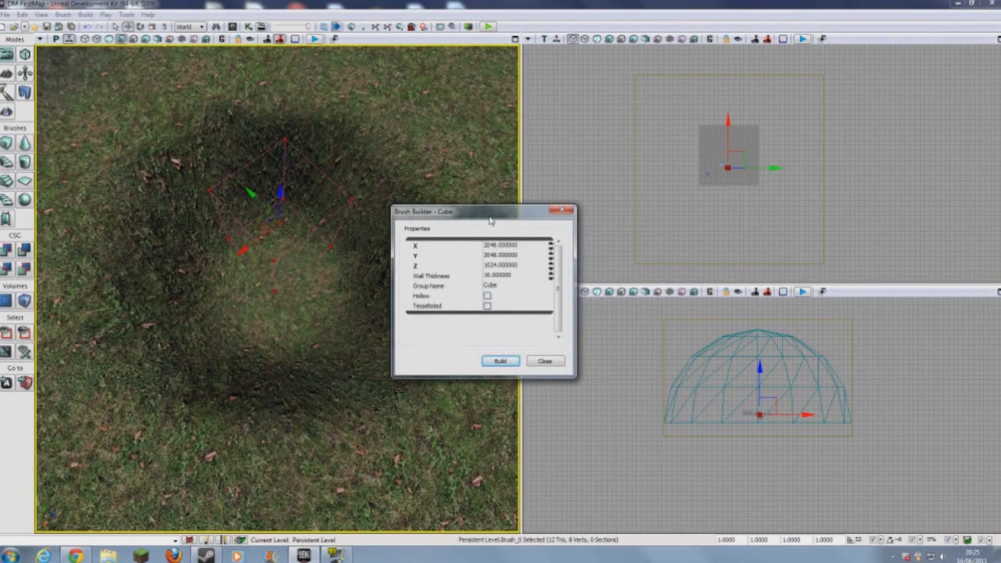
left_click_drag(491, 221, 497, 158)
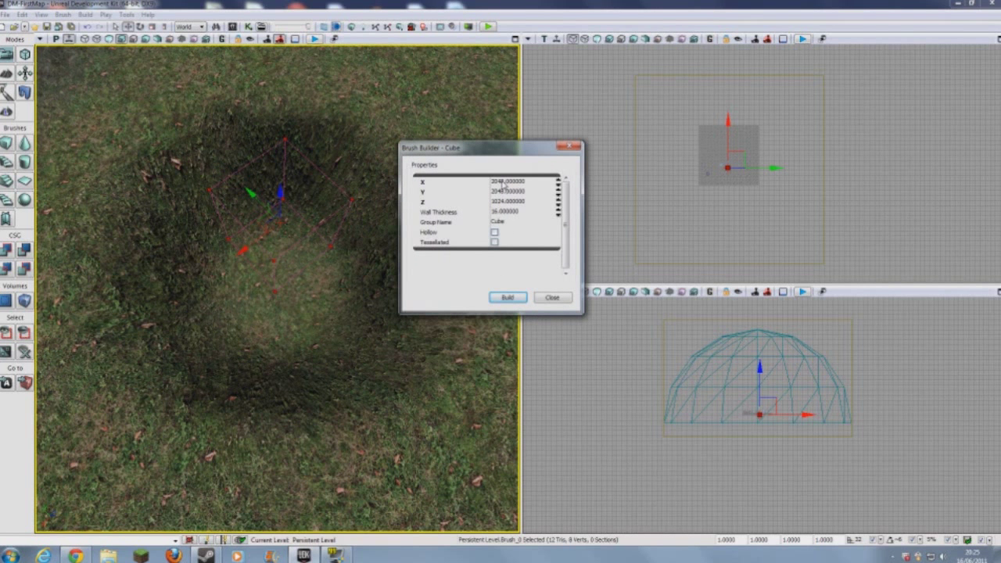
left_click(504, 181)
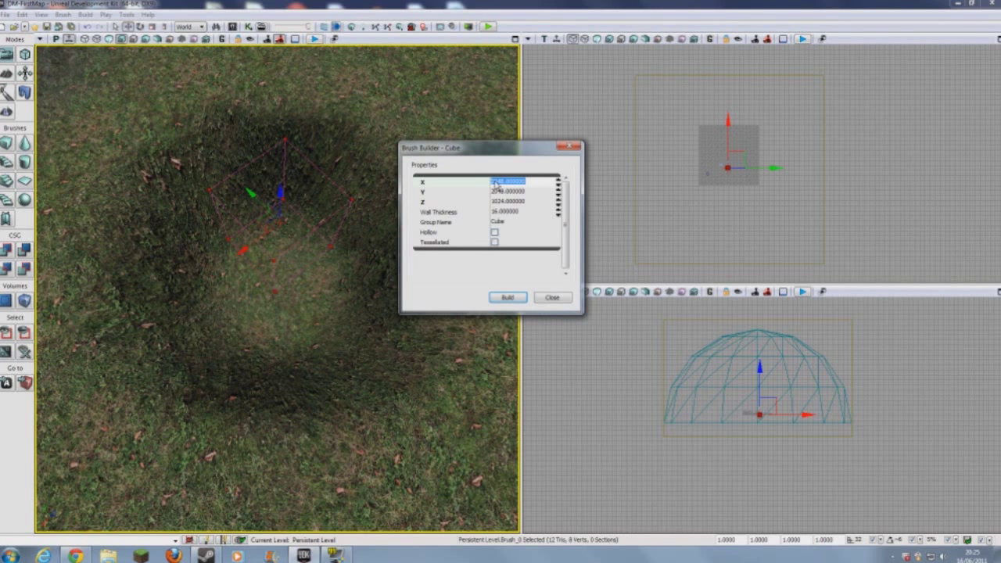
type("32")
left_click(502, 192)
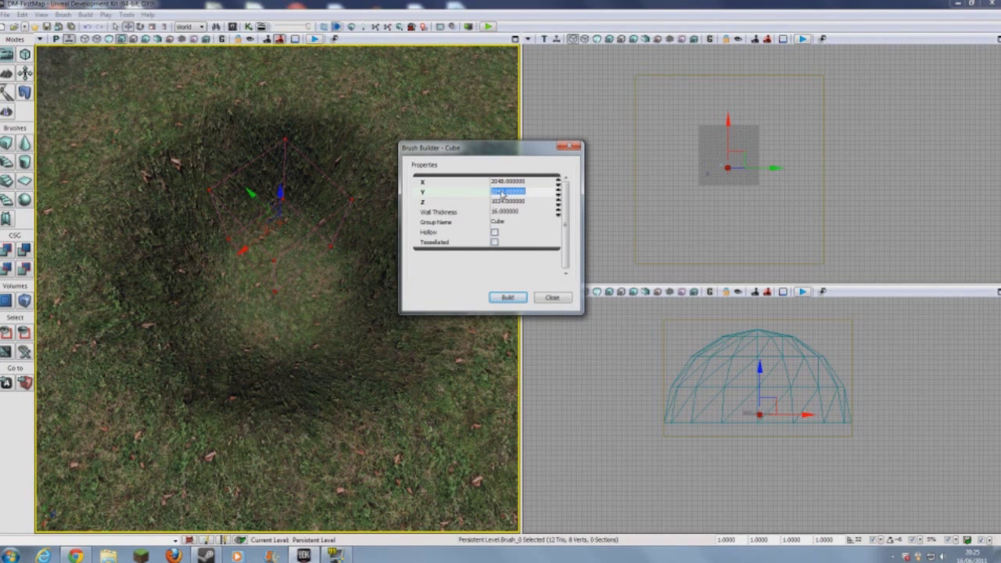
type("3")
left_click(496, 201)
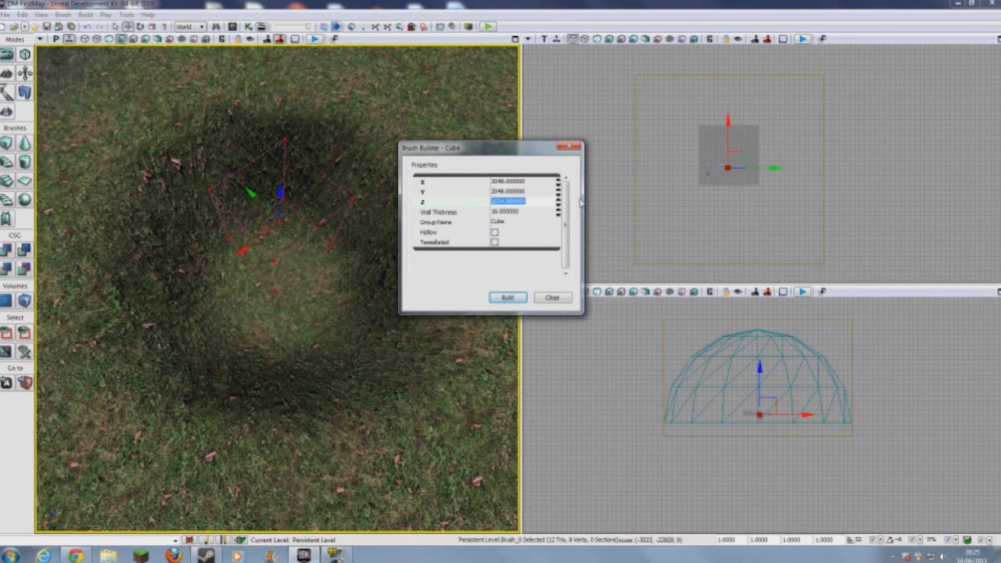
type("24")
left_click(514, 298)
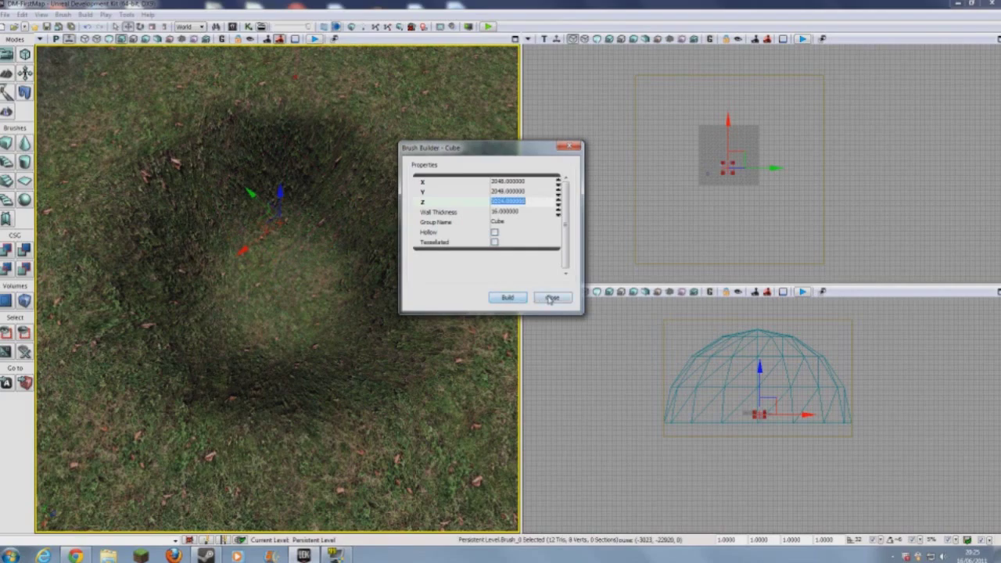
left_click(551, 299)
Step: Select the cube brush in the side view and lower it into the pit until its top lies below ground level
mouse_move(423, 305)
right_mouse_down()
mouse_move(419, 235)
mouse_move(485, 172)
mouse_move(391, 297)
mouse_move(321, 309)
mouse_move(360, 317)
mouse_move(332, 251)
right_mouse_up()
left_click(740, 475)
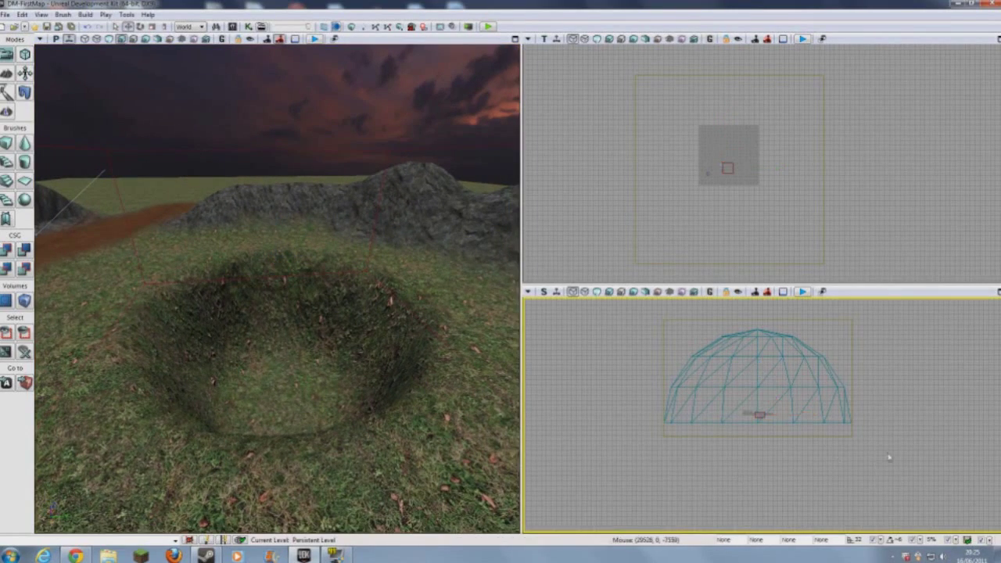
left_click_drag(893, 440, 821, 462)
scroll(822, 444, "up", 8)
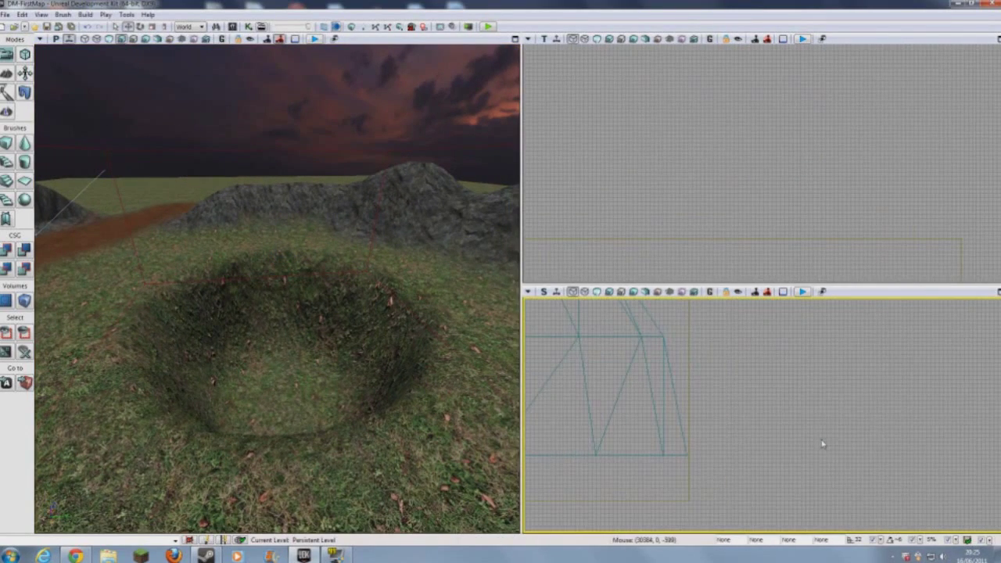
left_click_drag(775, 414, 999, 414)
scroll(702, 418, "up", 5)
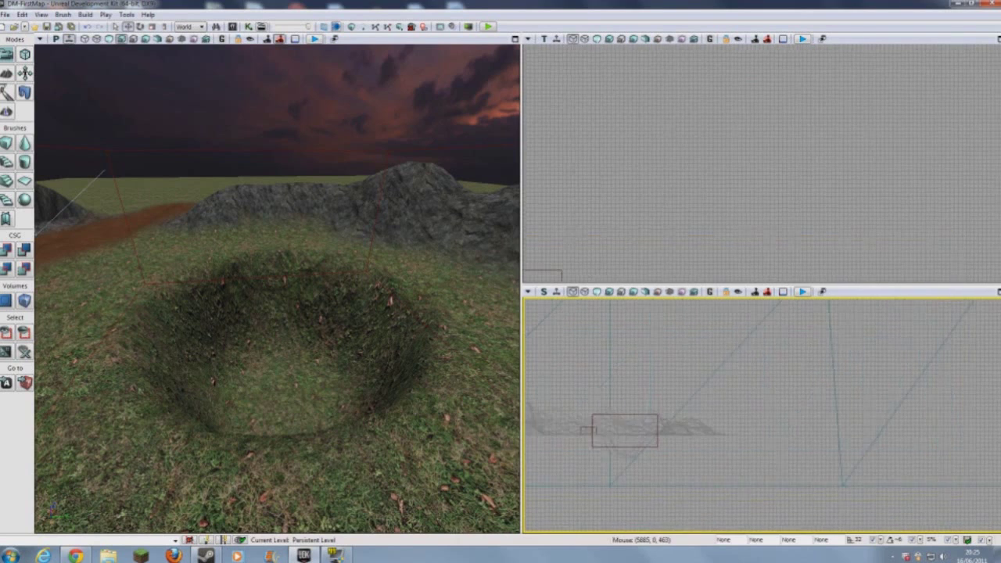
scroll(699, 420, "up", 5)
left_click_drag(709, 420, 955, 380)
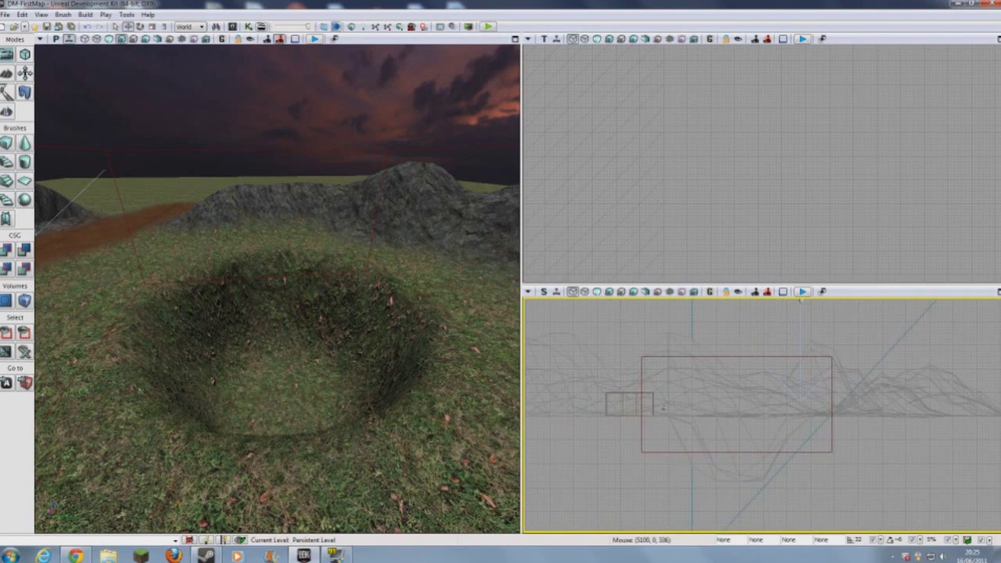
scroll(663, 407, "up", 1)
left_click(691, 356)
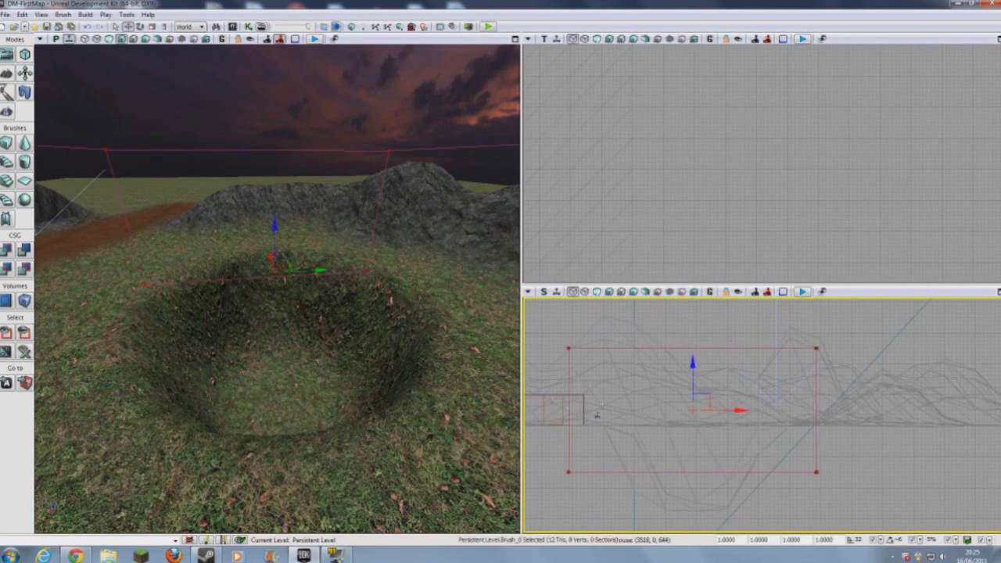
mouse_move(690, 356)
left_mouse_down()
mouse_move(944, 370)
mouse_move(978, 362)
left_mouse_up()
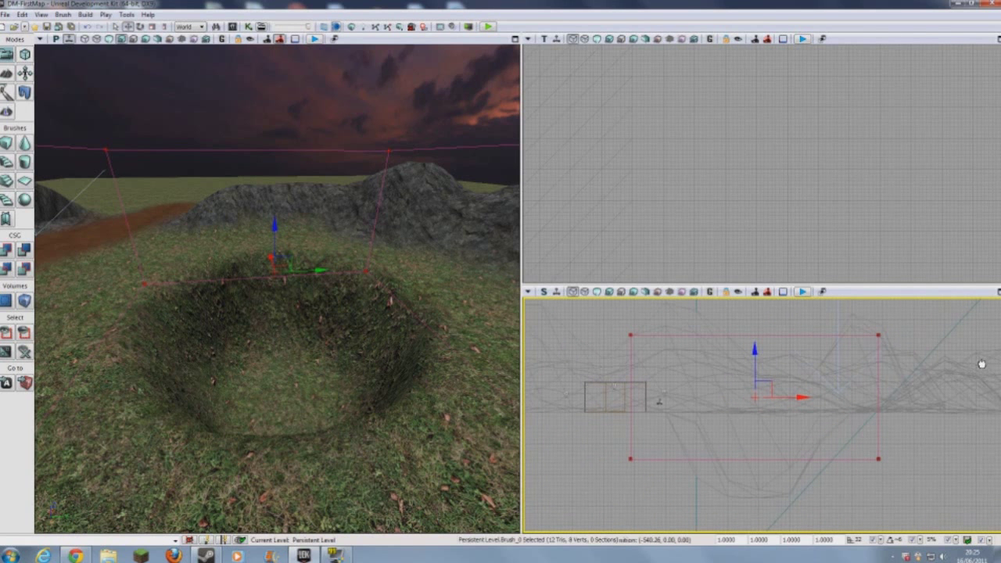
left_click_drag(753, 355, 753, 408)
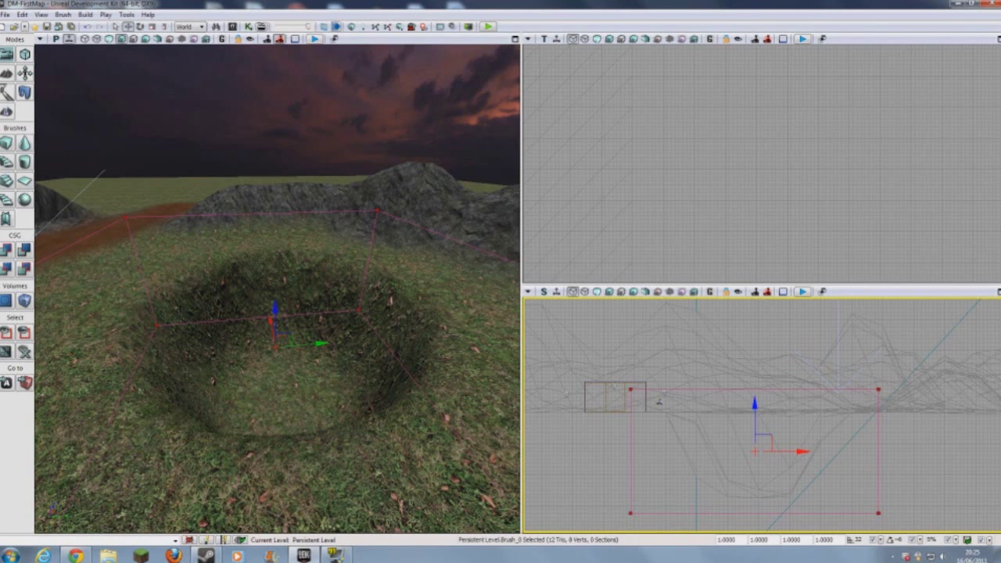
left_click(274, 312)
left_click_drag(274, 312, 274, 360)
Step: Locate the cube brush over the terrain in the top view and select it
left_click(691, 169)
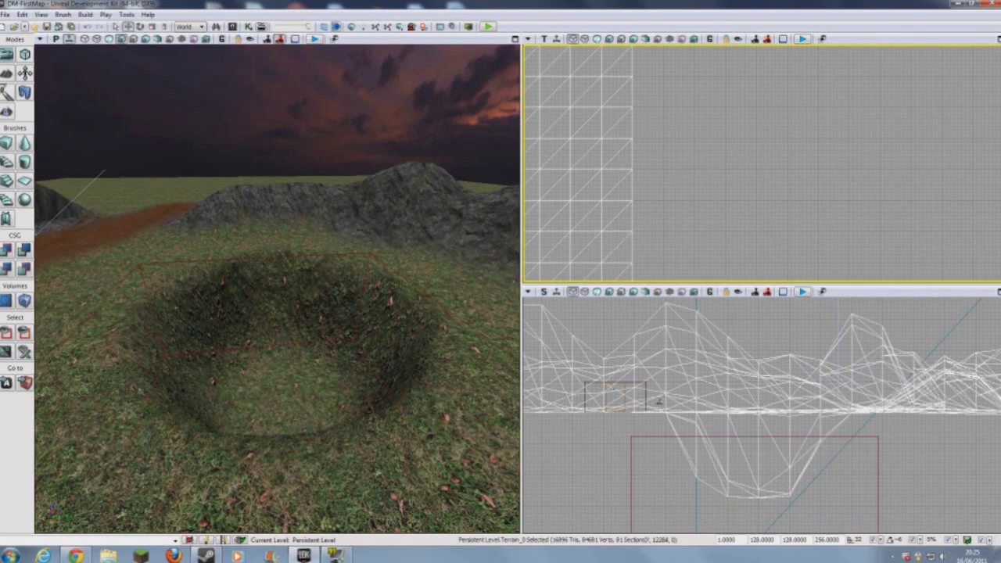
left_click_drag(600, 190, 883, 172)
left_click_drag(652, 165, 897, 168)
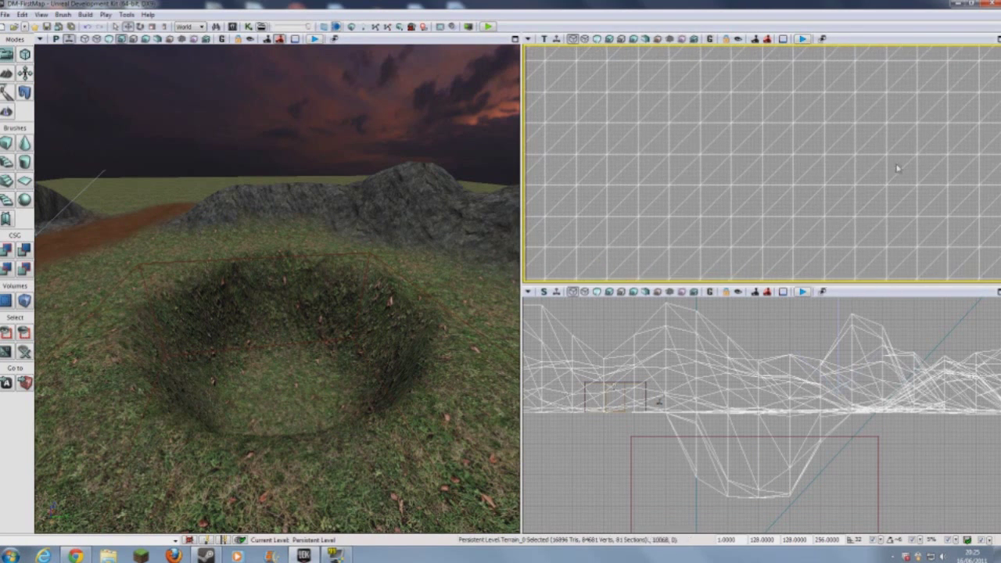
left_click_drag(637, 188, 899, 176)
mouse_move(661, 205)
left_mouse_down()
mouse_move(807, 133)
mouse_move(808, 236)
mouse_move(737, 281)
left_mouse_up()
scroll(728, 237, "down", 3)
left_click_drag(730, 237, 799, 138)
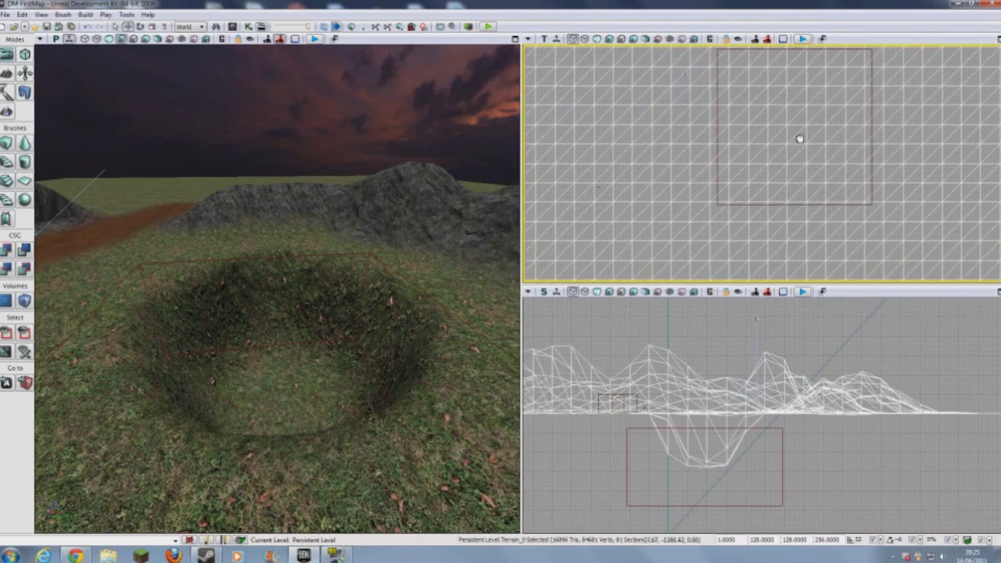
scroll(799, 139, "down", 5)
mouse_move(696, 156)
left_mouse_down()
mouse_move(685, 179)
mouse_move(657, 187)
left_mouse_up()
left_click(690, 158)
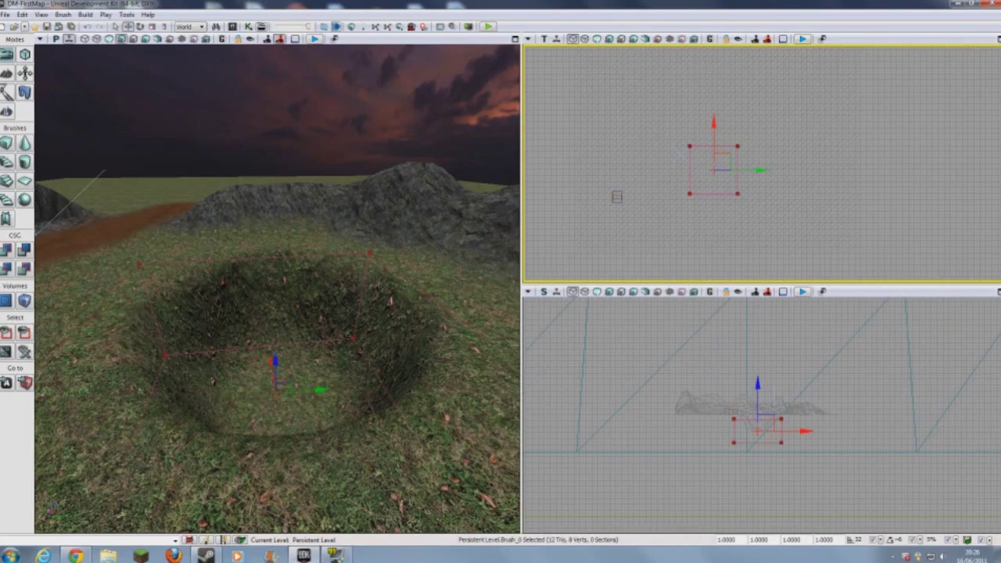
Step: Shift the cube brush slightly along both horizontal axes while viewing the pit from above
right_click_drag(277, 290, 332, 366)
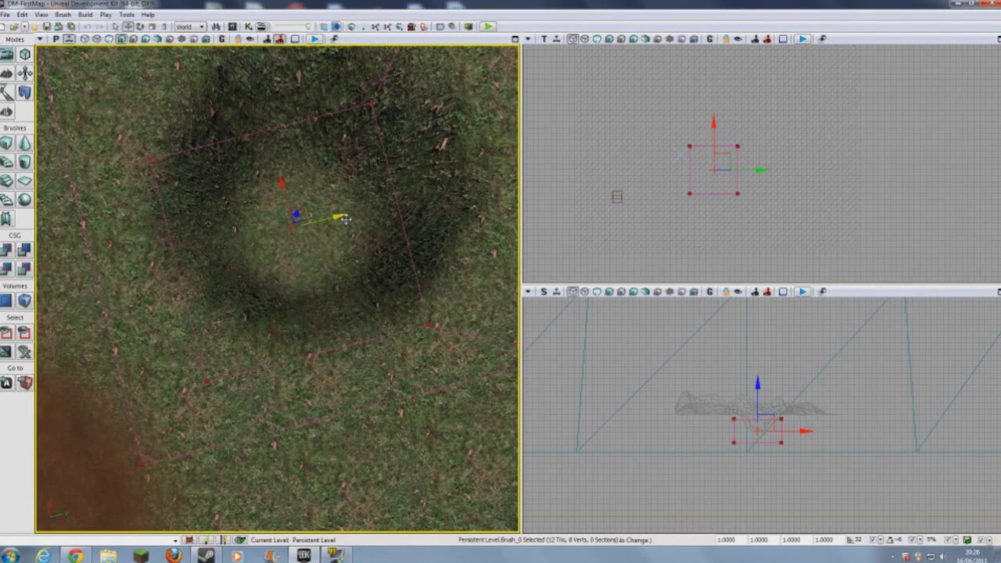
left_click_drag(345, 219, 379, 209)
left_click_drag(323, 178, 318, 153)
Step: Reselect the cube brush from inside the pit and raise it slightly towards the rim
right_click_drag(319, 153, 337, 75)
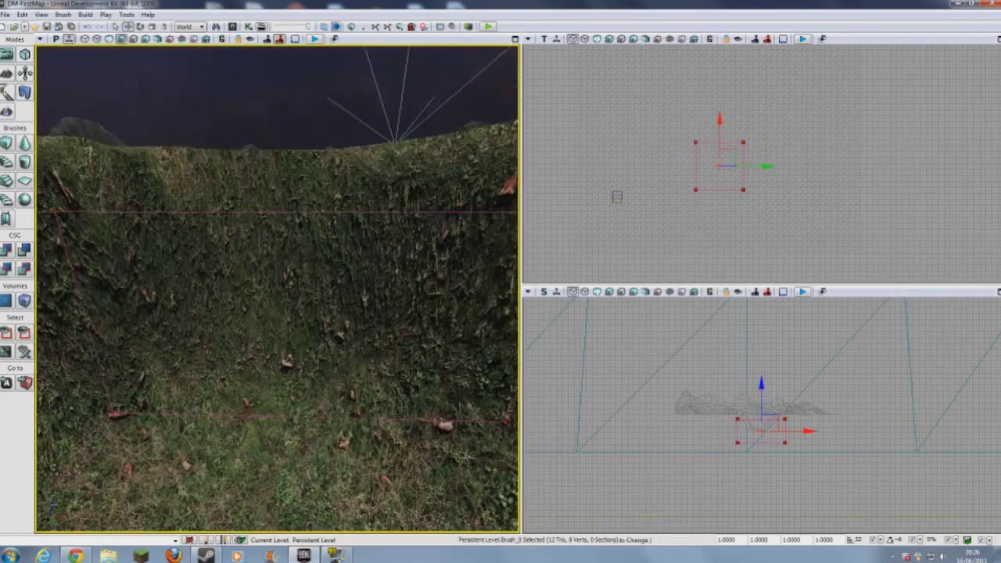
left_click(297, 247)
right_click_drag(297, 247, 246, 265)
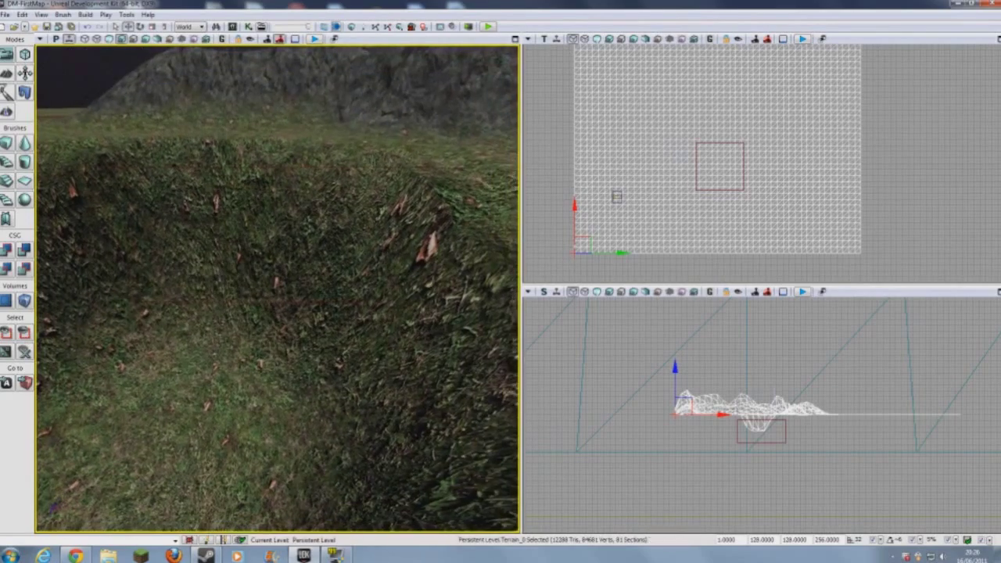
left_click(251, 302)
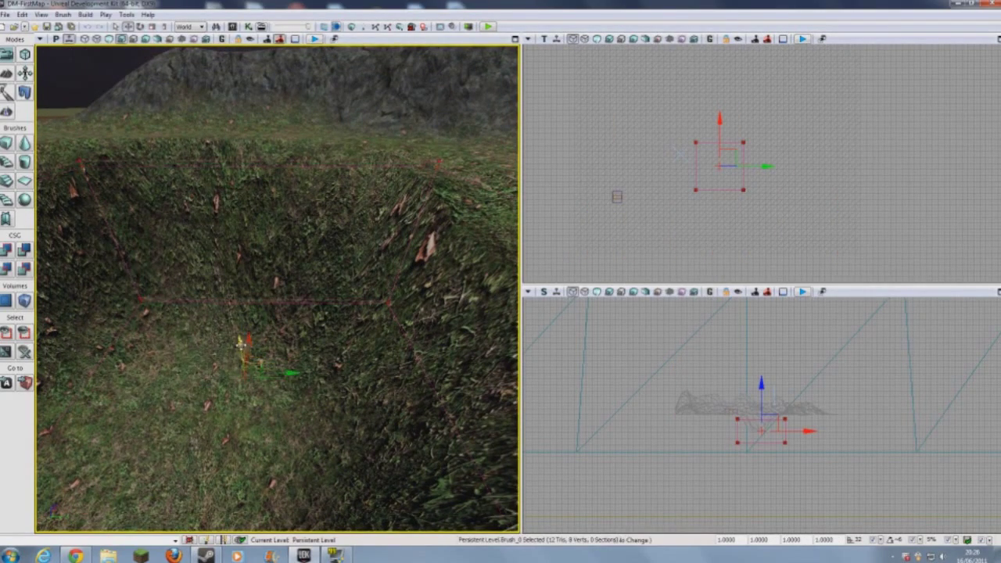
left_click_drag(241, 345, 241, 336)
Step: Shift the cube brush along its X axis so that it encloses the whole pit, and check the fit
mouse_move(241, 337)
right_mouse_down()
mouse_move(247, 380)
mouse_move(274, 401)
mouse_move(278, 305)
mouse_move(329, 304)
mouse_move(352, 321)
mouse_move(406, 313)
mouse_move(403, 359)
mouse_move(364, 360)
mouse_move(399, 336)
mouse_move(406, 293)
mouse_move(469, 305)
right_mouse_up()
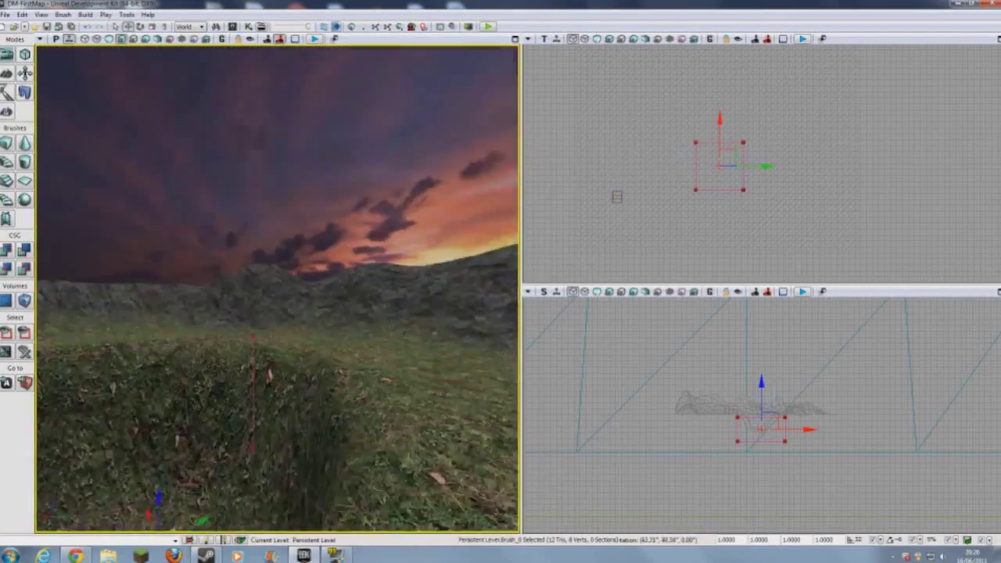
right_click_drag(241, 364, 241, 419)
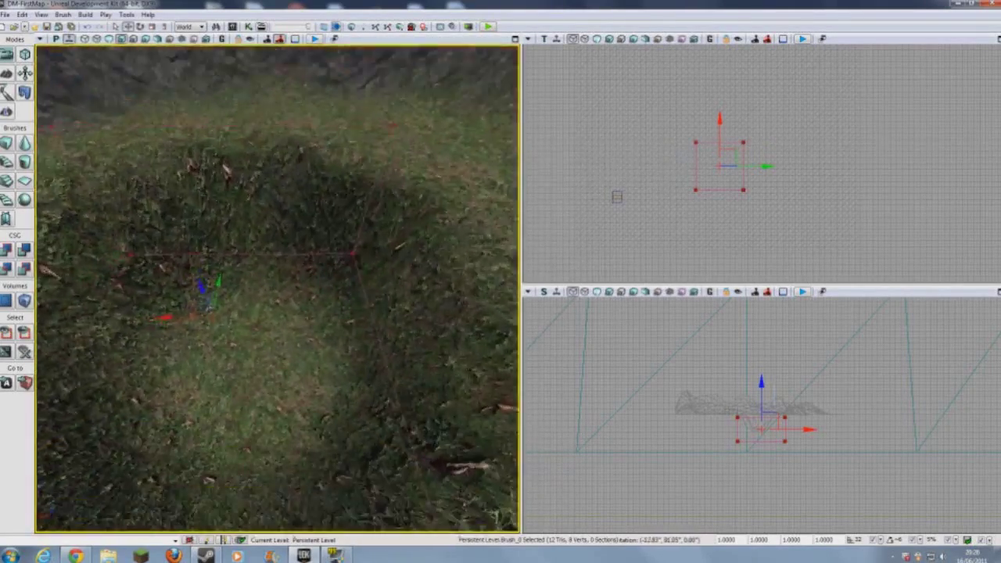
right_click_drag(241, 313, 233, 407)
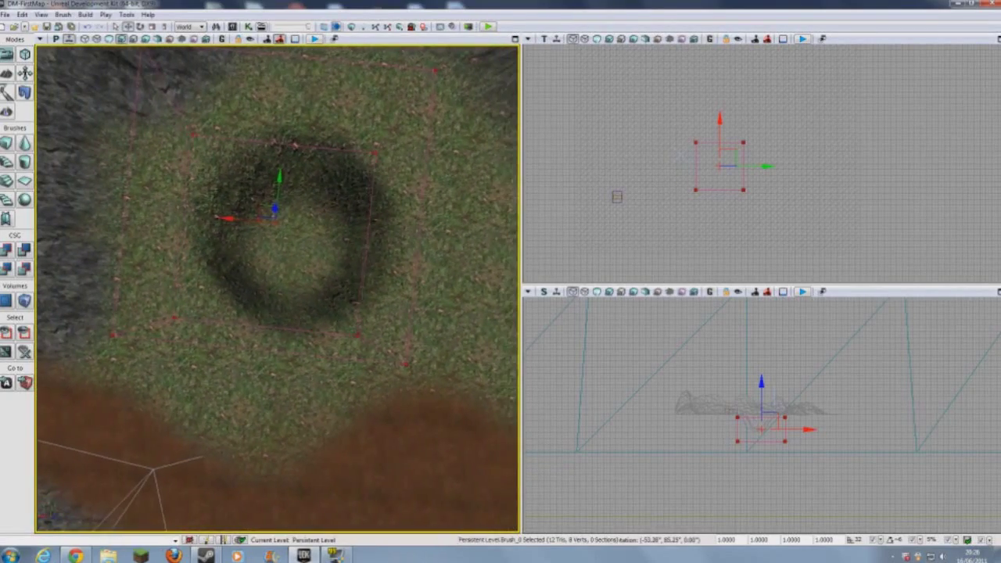
left_click_drag(241, 453, 234, 455)
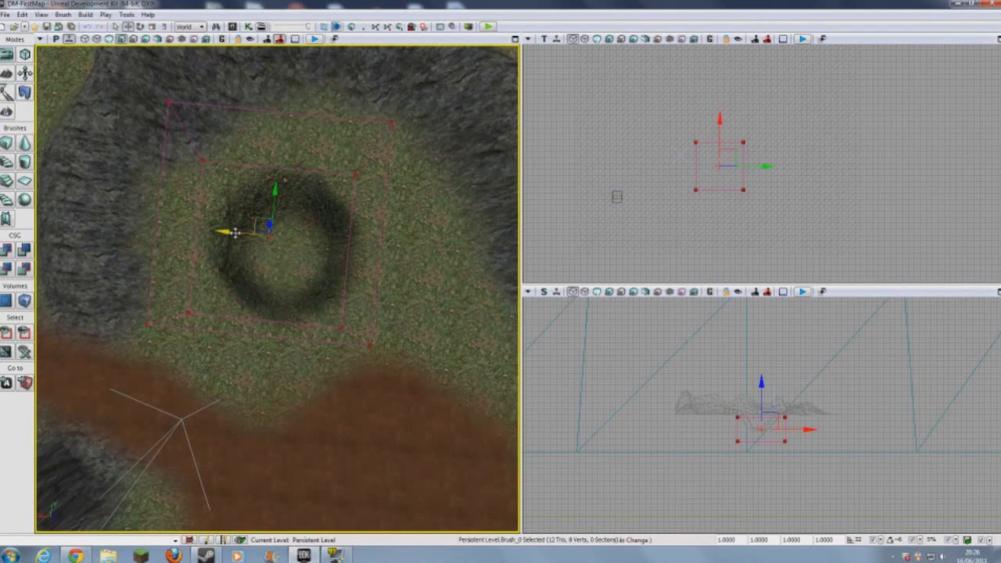
left_click_drag(250, 236, 245, 236)
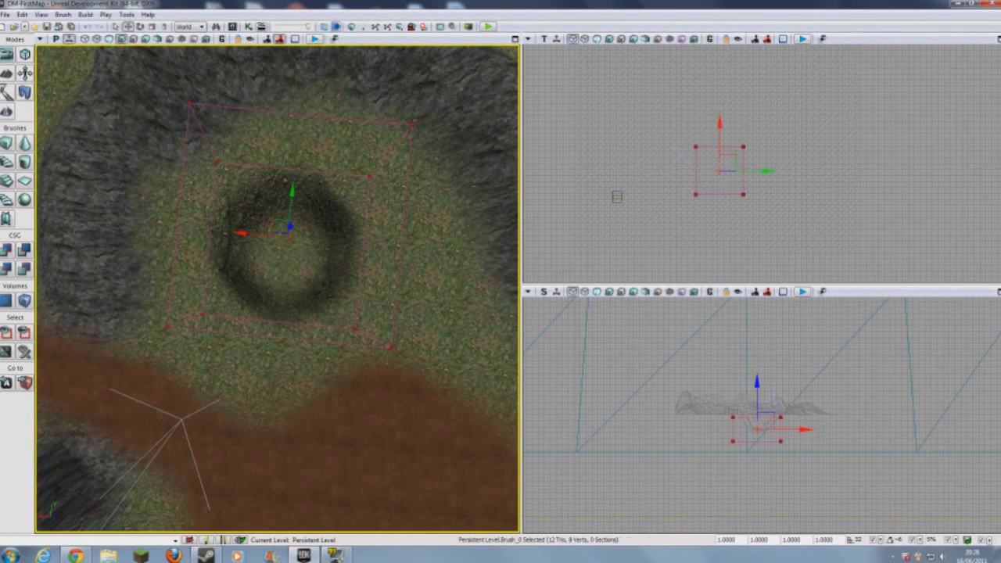
right_click(461, 226)
left_click(433, 295)
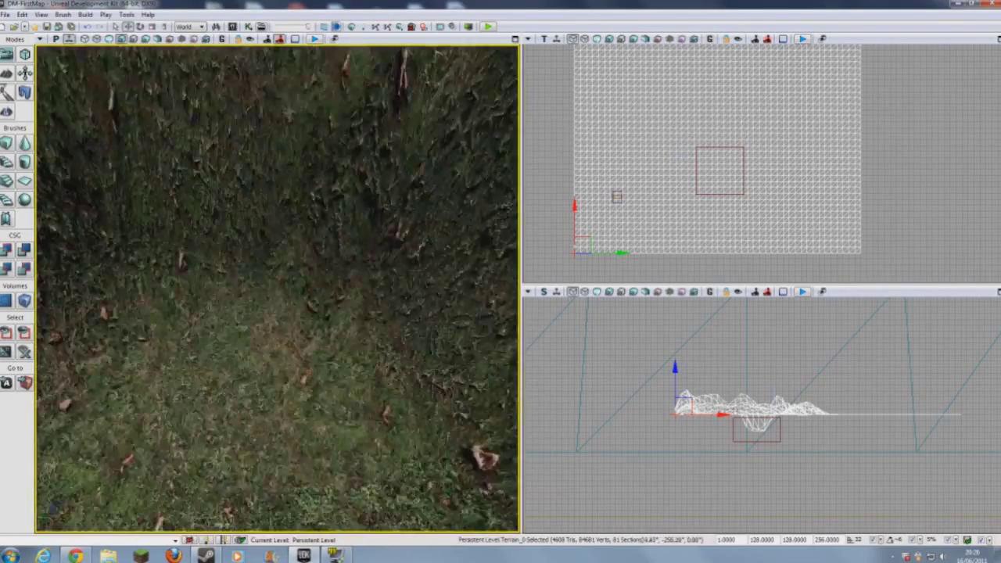
right_click_drag(277, 289, 305, 321)
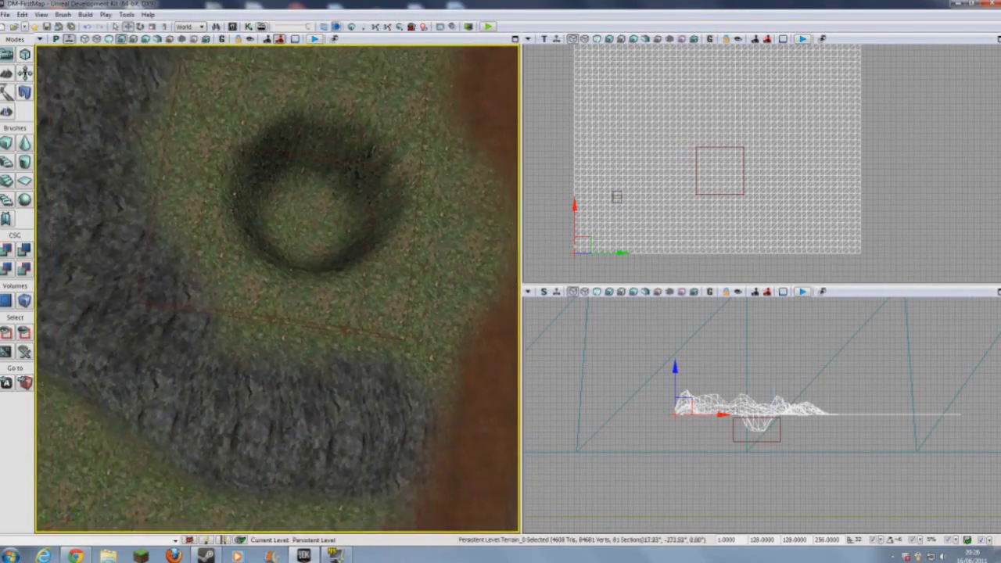
Step: Shift the cube brush slightly along its Y axis so that it is centred on the pit when viewed from above
right_click_drag(277, 289, 314, 289)
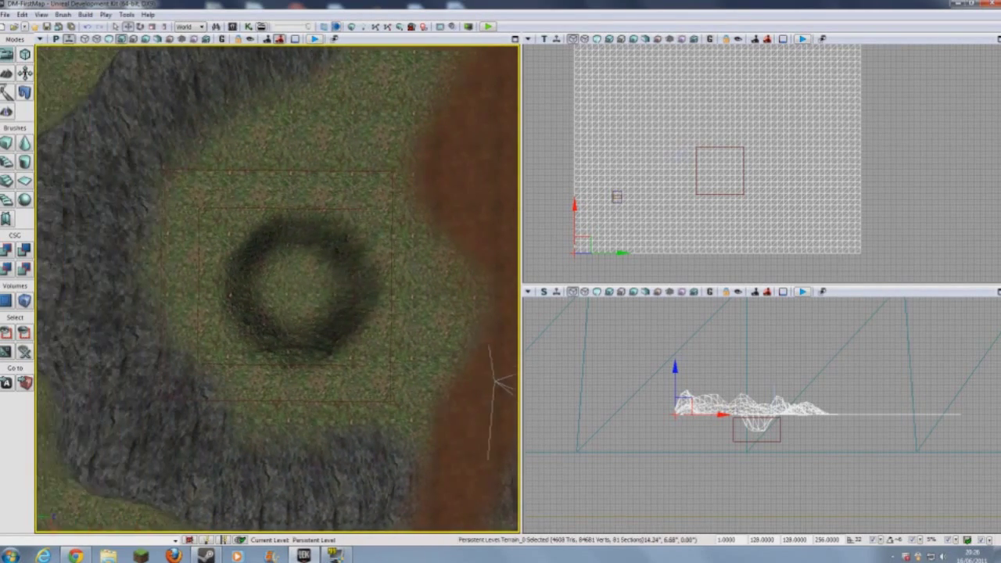
key("a")
key("d")
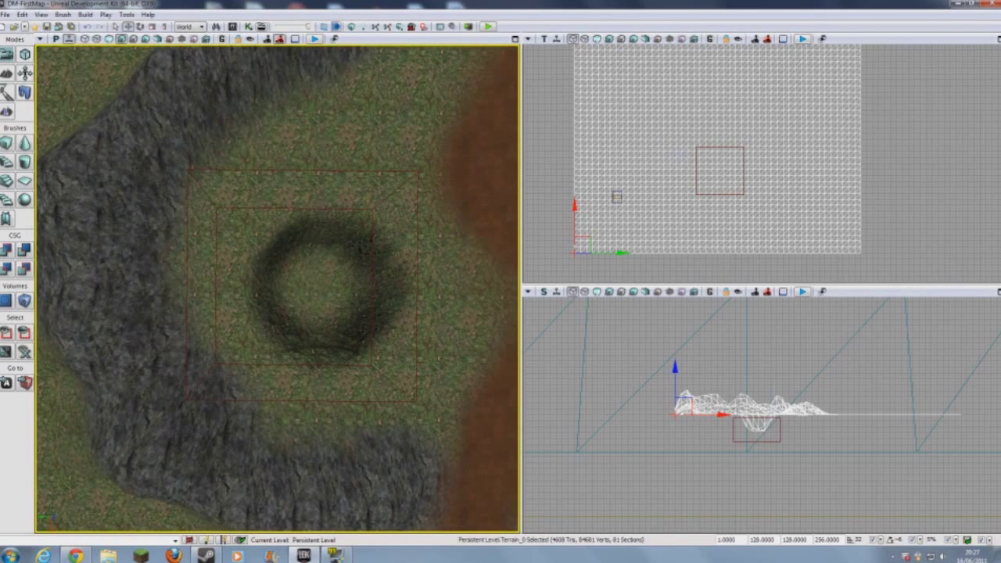
left_click(373, 273)
left_click_drag(252, 288, 257, 287)
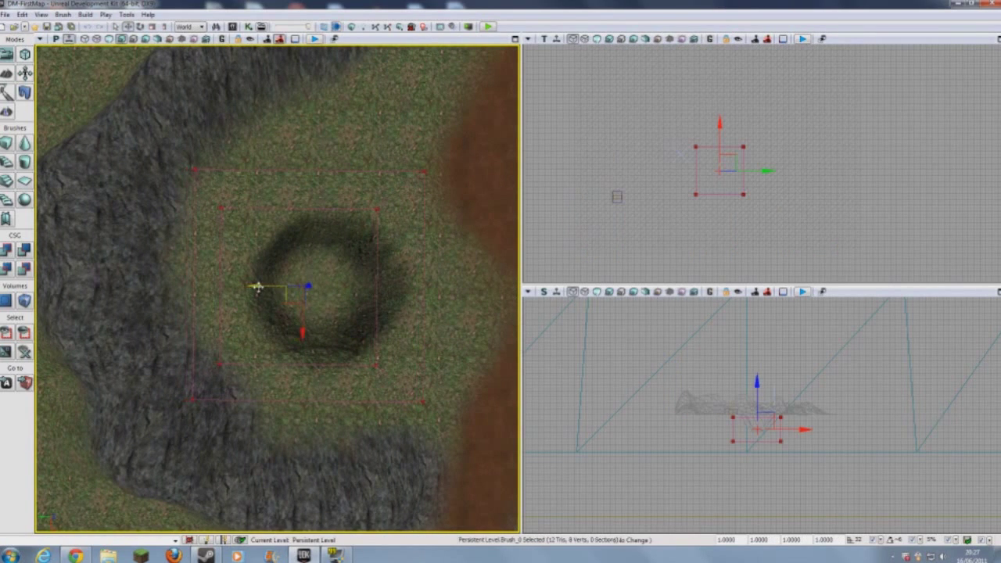
key("d")
right_click_drag(273, 286, 253, 287)
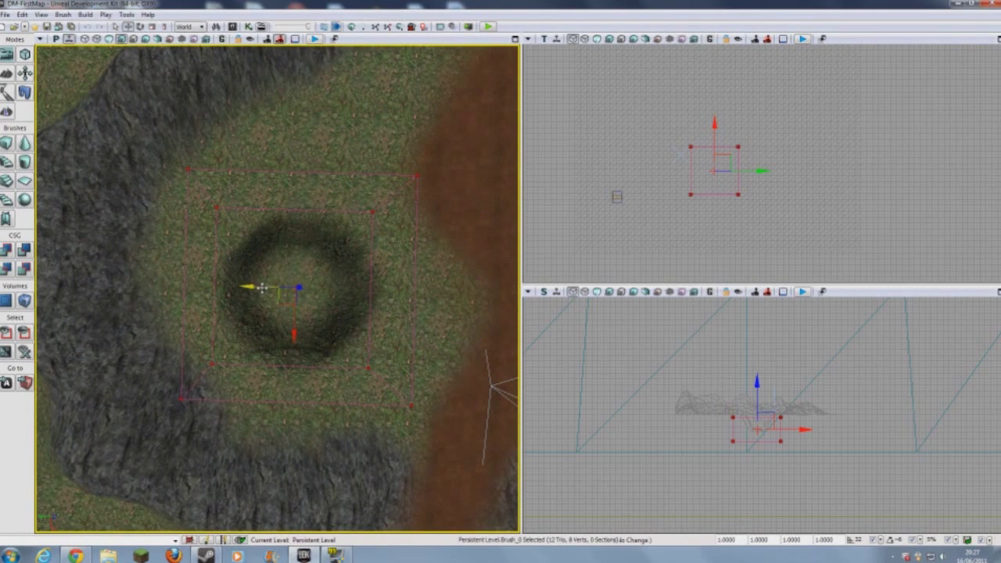
right_click(281, 244)
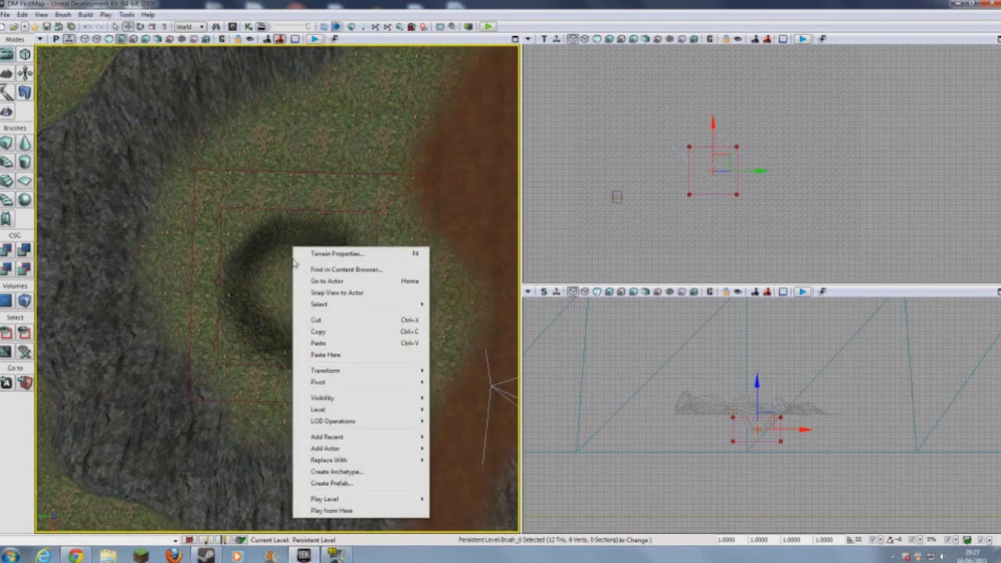
left_click(368, 146)
Step: Choose FluidSurfaceActor from the Fluid category of the actor classes
key("w")
right_click_drag(277, 287, 141, 117)
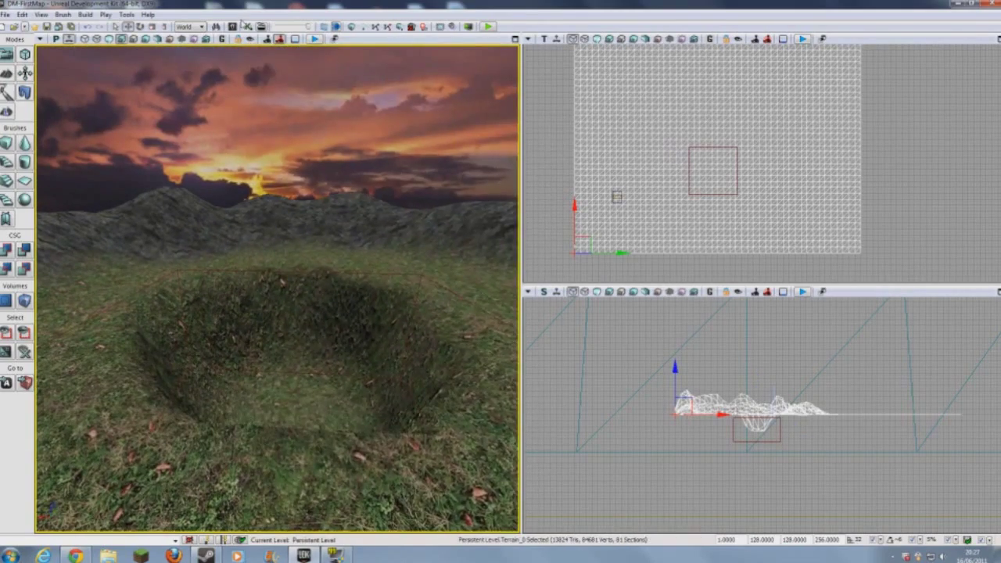
left_click(233, 27)
left_click_drag(332, 9, 521, 44)
left_click(501, 62)
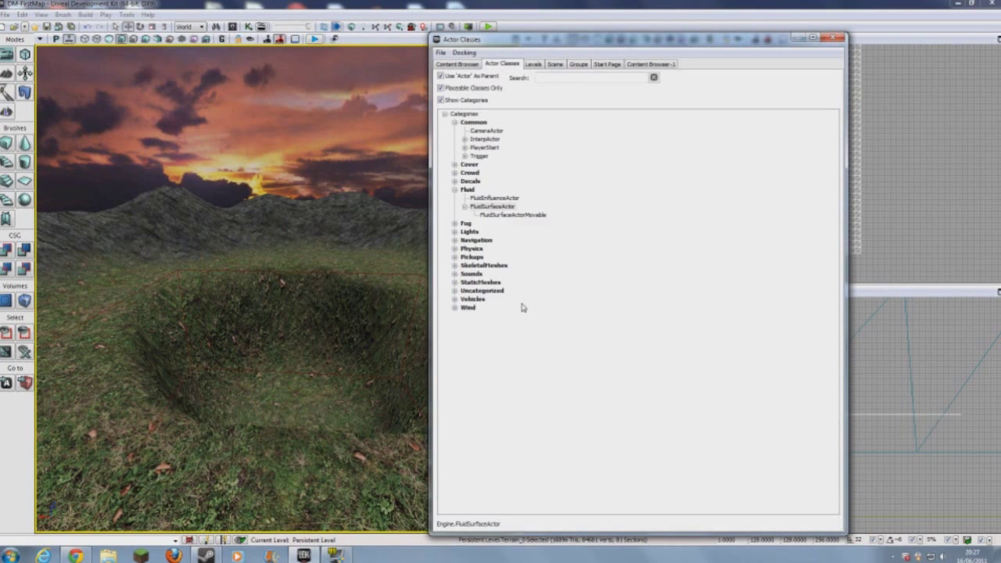
left_click(455, 190)
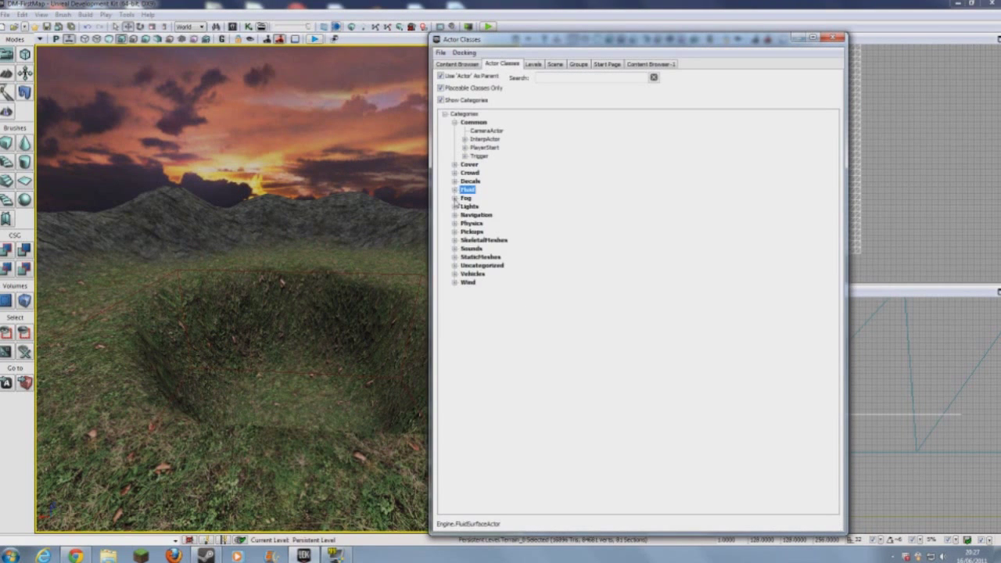
left_click(454, 190)
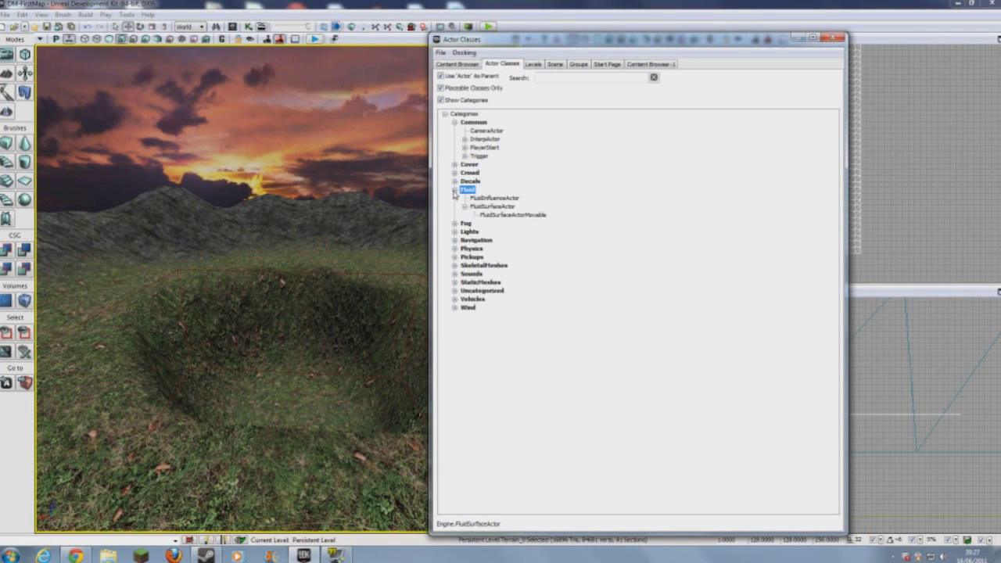
left_click(491, 207)
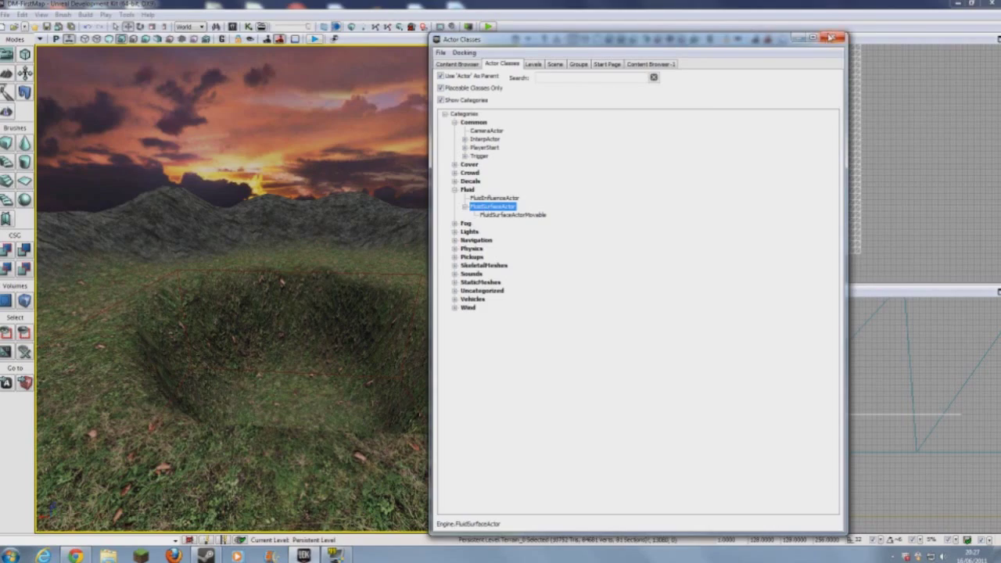
Step: Add a FluidSurfaceActor on the floor of the pit and raise it towards the rim
left_click(833, 38)
right_click_drag(328, 273, 300, 405)
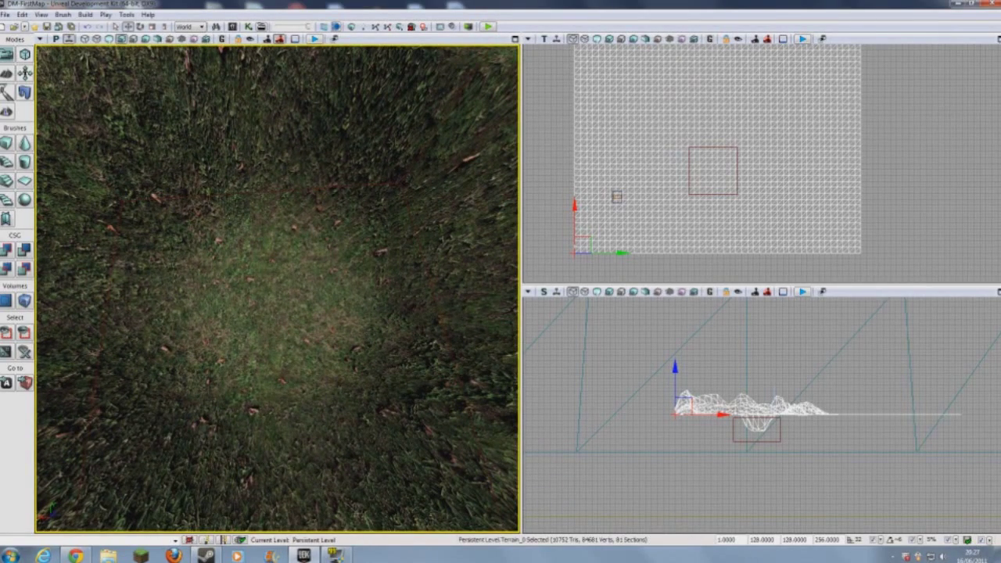
right_click(268, 253)
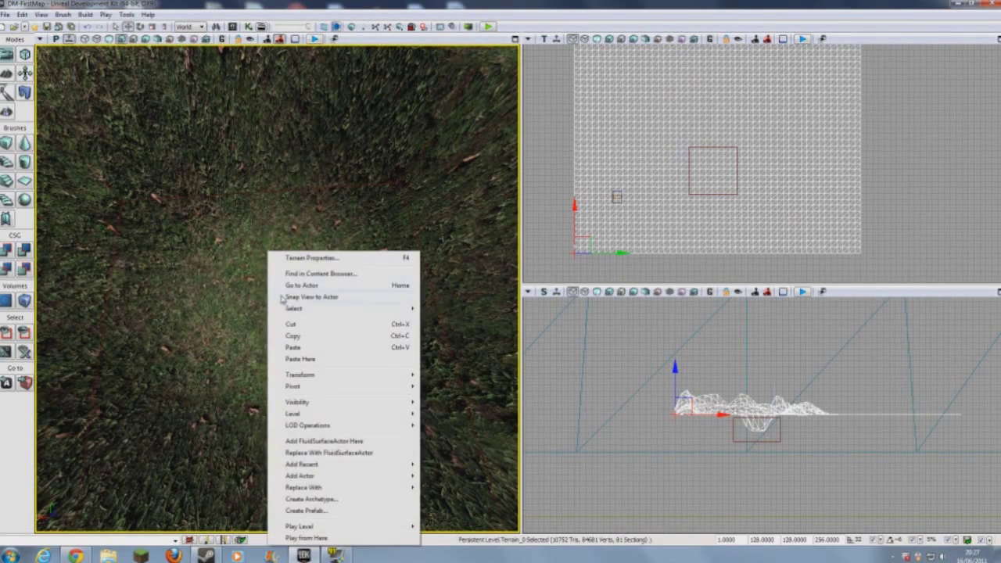
left_click(323, 441)
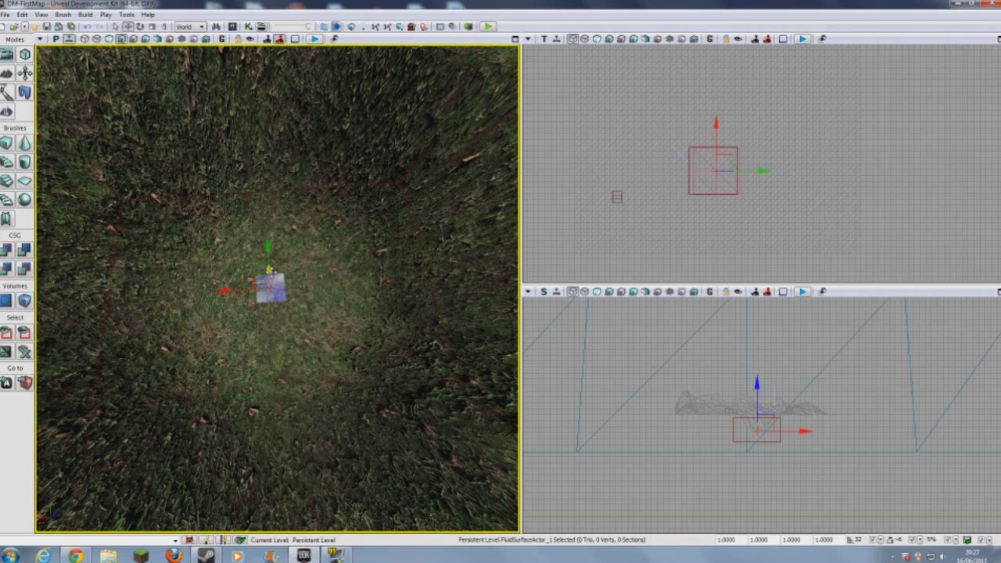
left_click_drag(272, 273, 264, 133)
right_click_drag(264, 132, 367, 180)
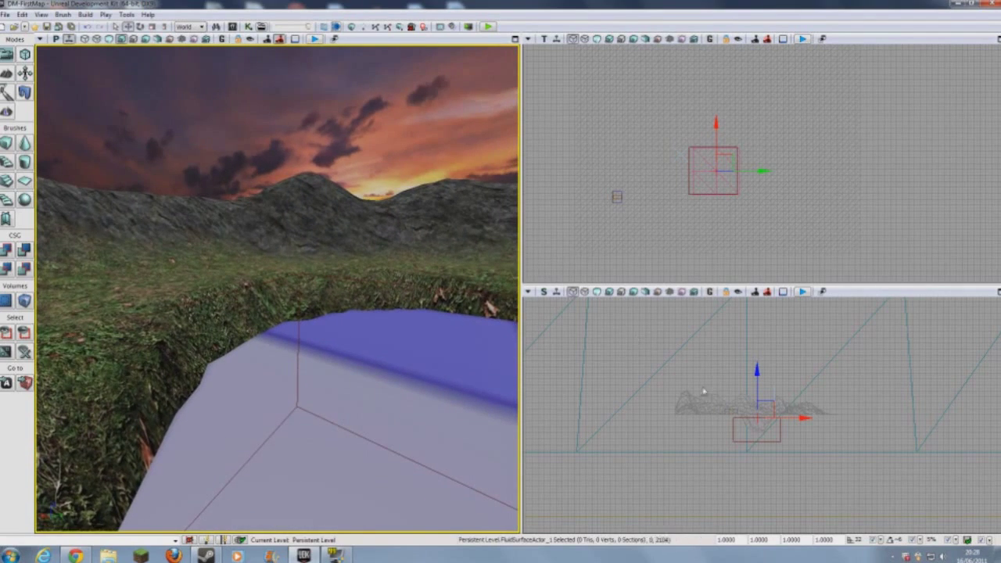
Step: Examine in the side view how the fluid surface's height compares with the upper edge of the cube brush
left_click(756, 461)
scroll(754, 438, "up", 5)
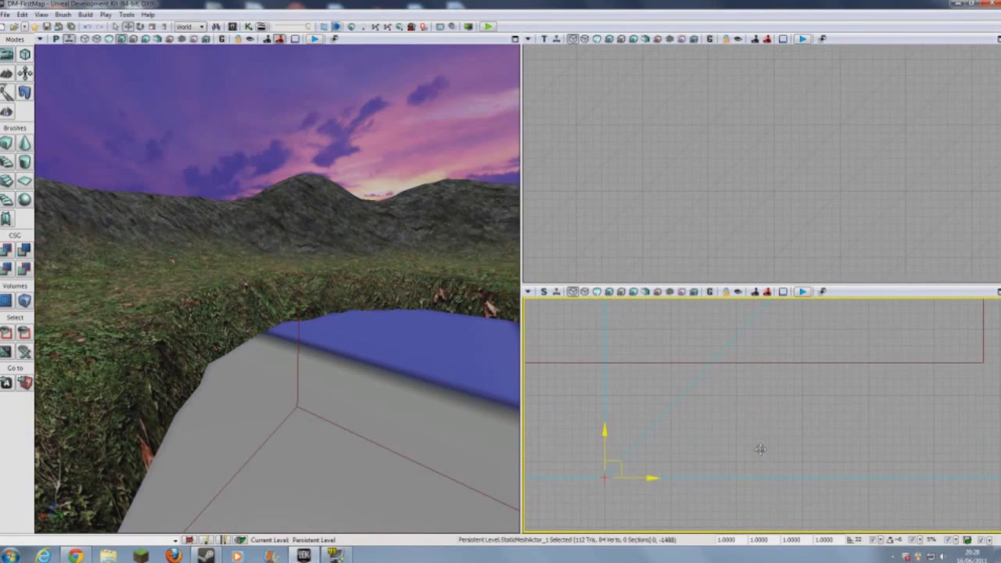
right_click_drag(752, 419, 811, 561)
mouse_move(745, 381)
left_mouse_down()
mouse_move(741, 407)
mouse_move(780, 408)
left_mouse_up()
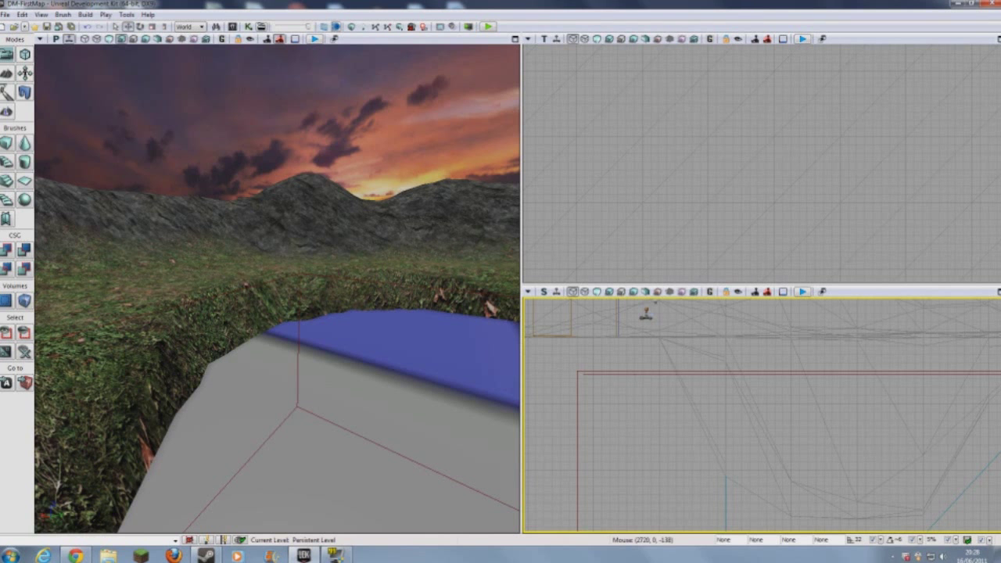
left_click(700, 372)
left_click(636, 379)
left_click_drag(642, 393, 597, 395)
scroll(638, 375, "up", 7)
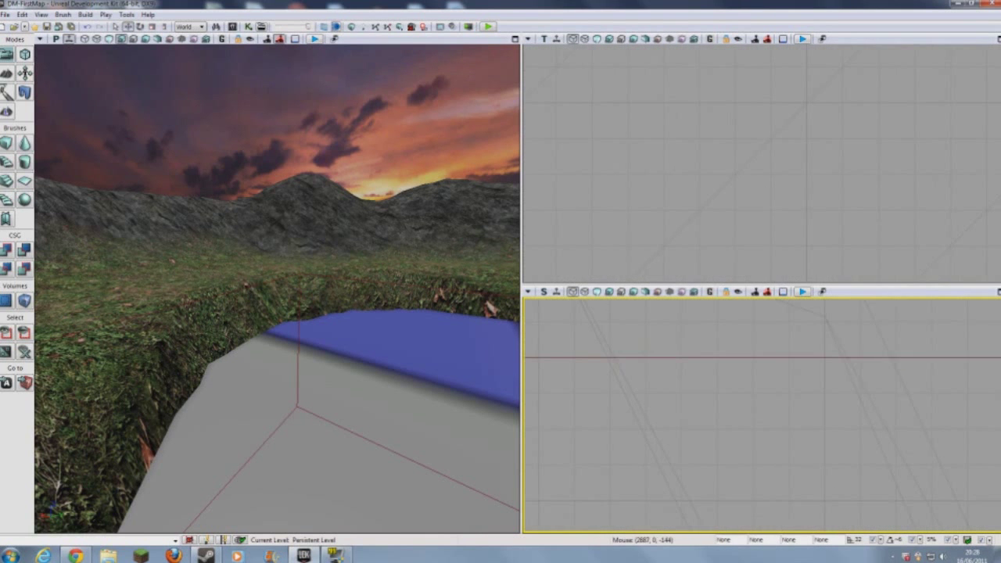
scroll(617, 375, "down", 3)
left_click_drag(638, 341, 889, 348)
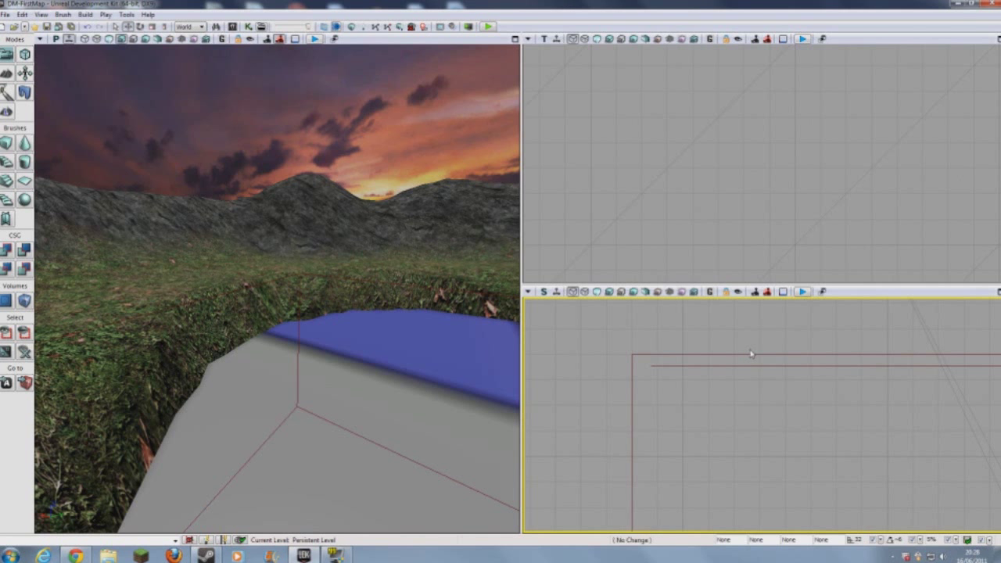
left_click(889, 354)
Step: Raise the fluid surface slightly to line it up with the upper edge of the cube brush
left_click(507, 273)
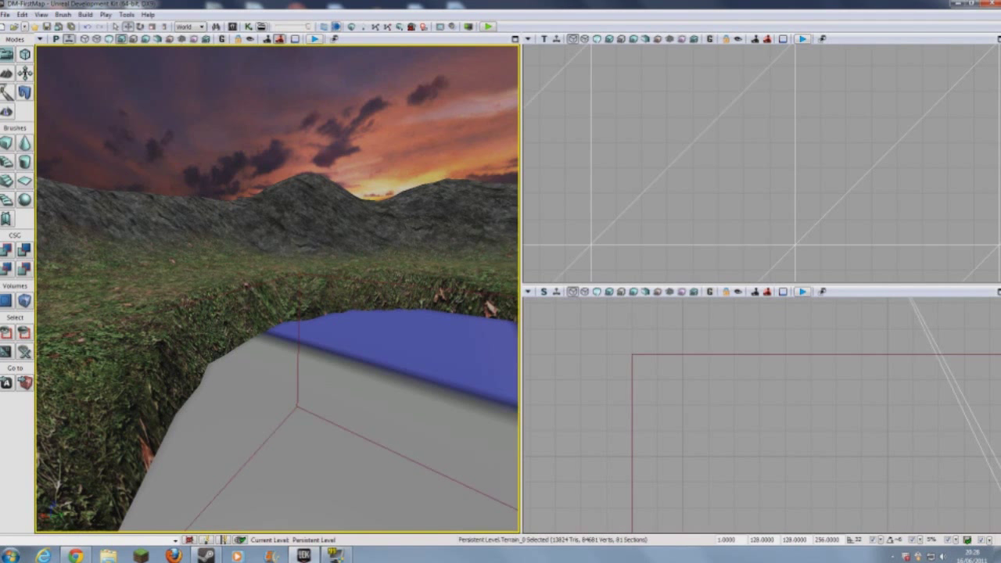
scroll(500, 289, "down", 2)
left_click(469, 344)
right_click_drag(470, 344, 563, 342)
right_click_drag(313, 316, 324, 320)
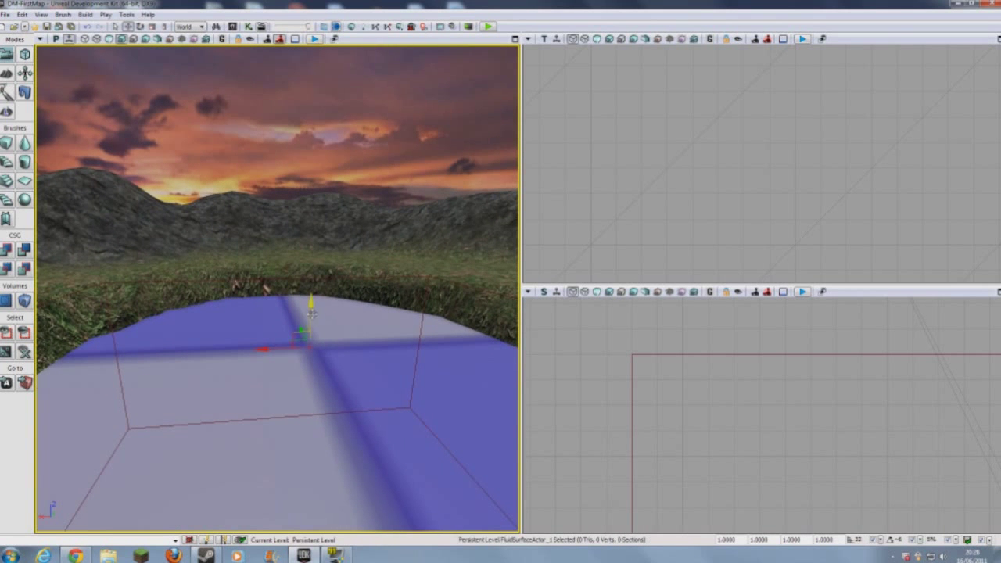
left_click_drag(312, 310, 312, 301)
left_click(685, 371)
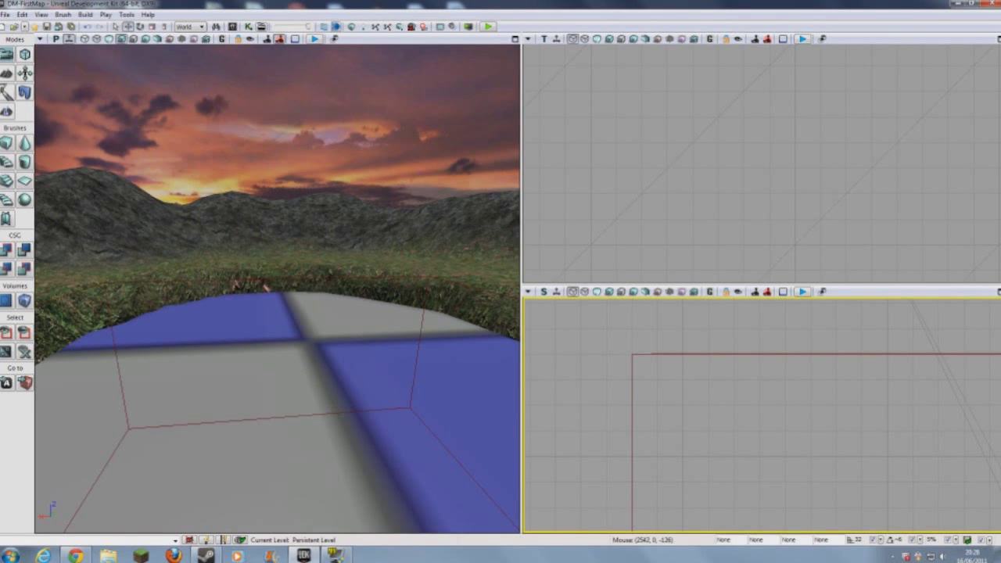
Step: Try to nudge the cube brush vertically against the fluid surface, and undo the last change
left_click(669, 353)
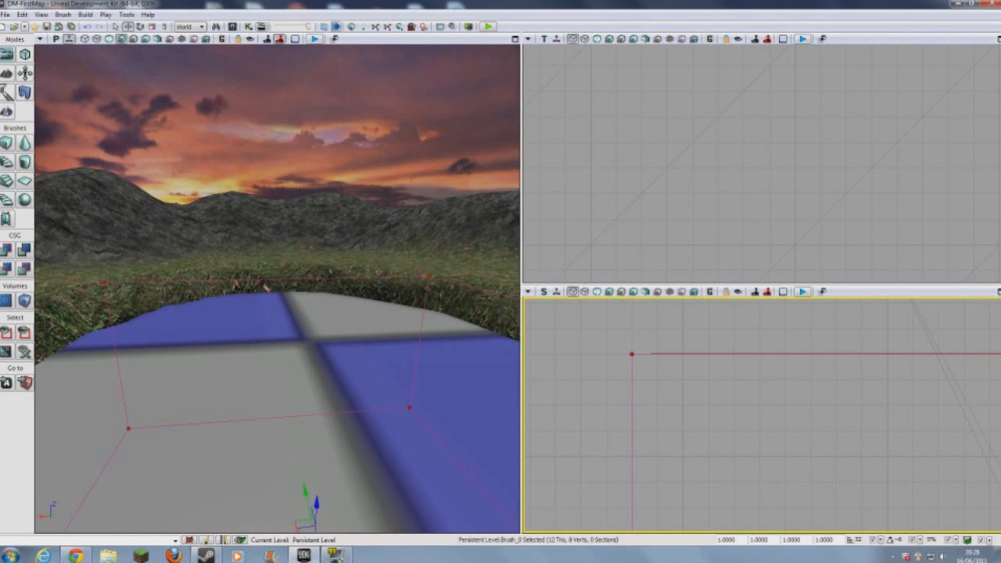
left_click_drag(319, 506, 319, 506)
left_click(266, 289)
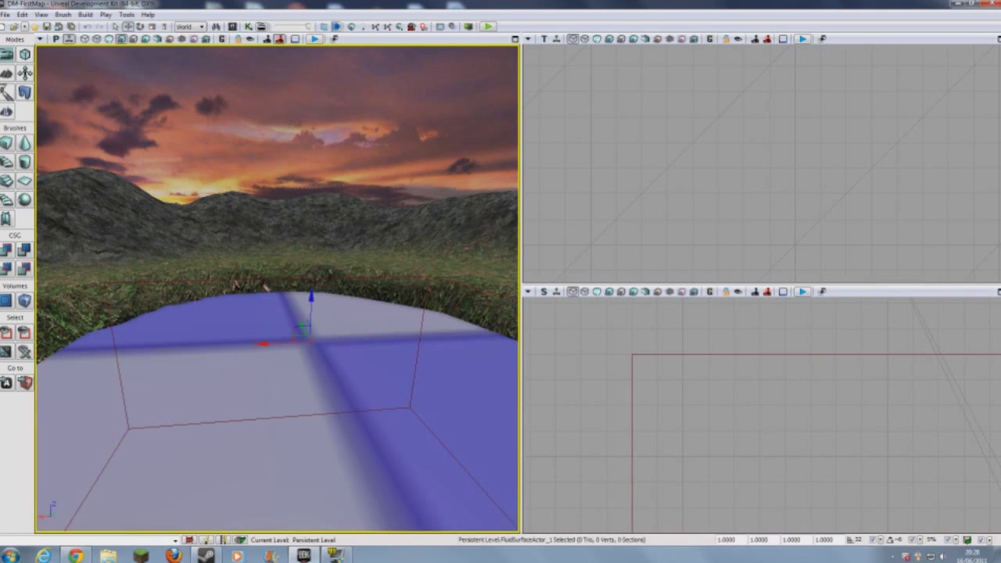
key("ctrl+z")
mouse_move(277, 289)
right_mouse_down()
mouse_move(277, 229)
mouse_move(349, 283)
right_mouse_up()
left_click(690, 402)
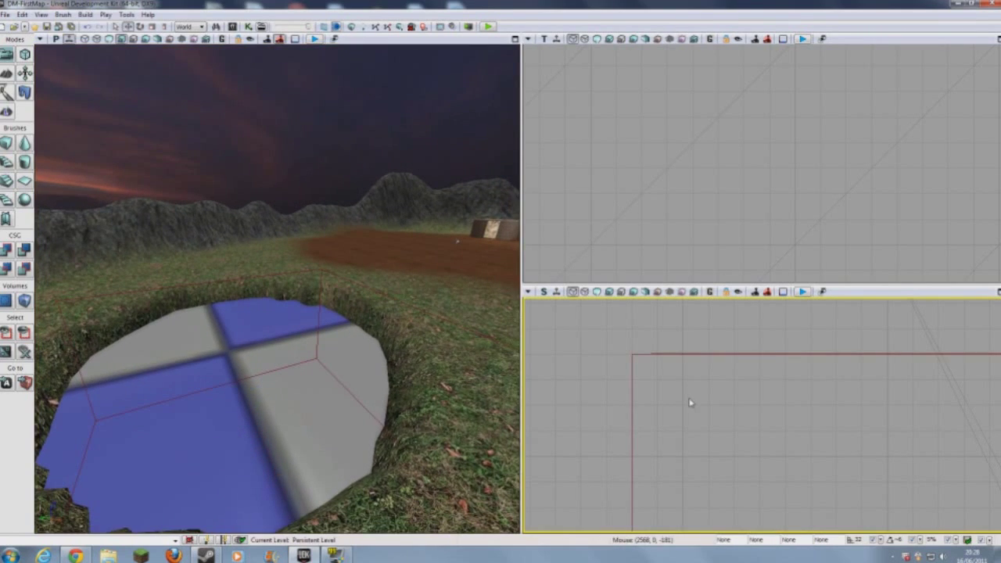
Step: Filter the Water assets to material instances and select the RipplingWater_INST material
left_click_drag(438, 251, 266, 328)
right_click_drag(266, 328, 215, 402)
left_click_drag(101, 254, 96, 292)
right_click_drag(96, 292, 137, 352)
left_click_drag(277, 289, 273, 351)
right_click_drag(274, 352, 178, 262)
left_click(232, 27)
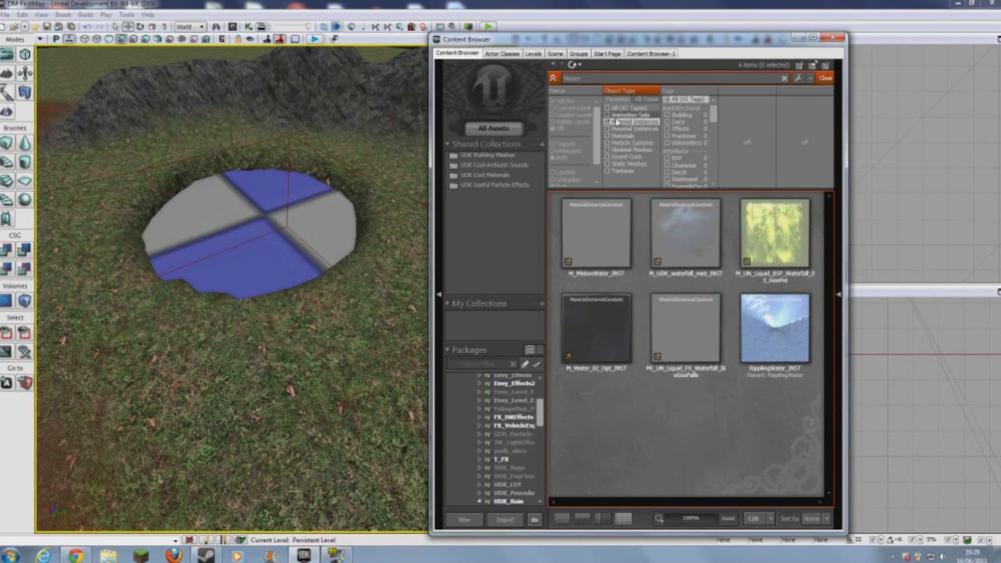
left_click(611, 123)
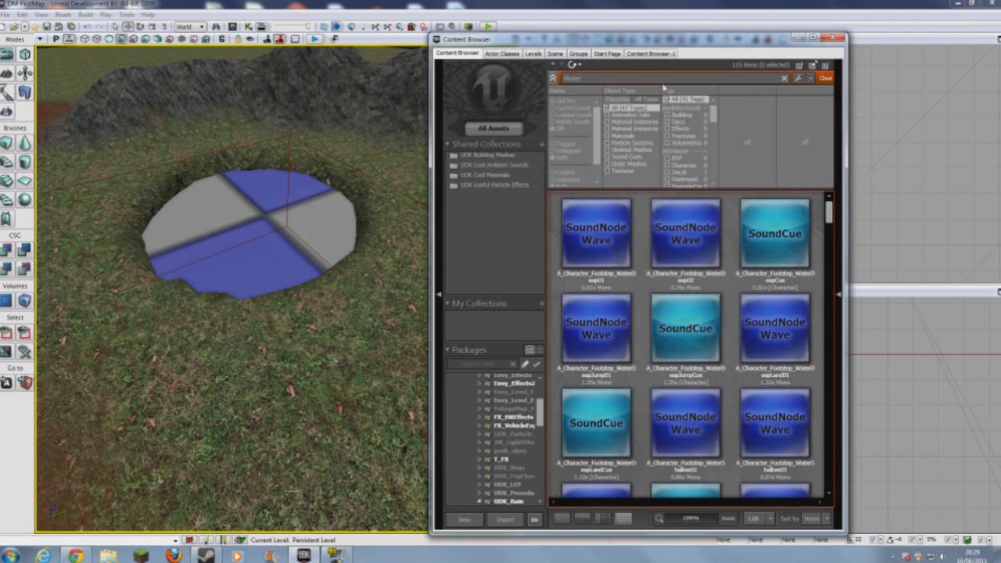
left_click(637, 124)
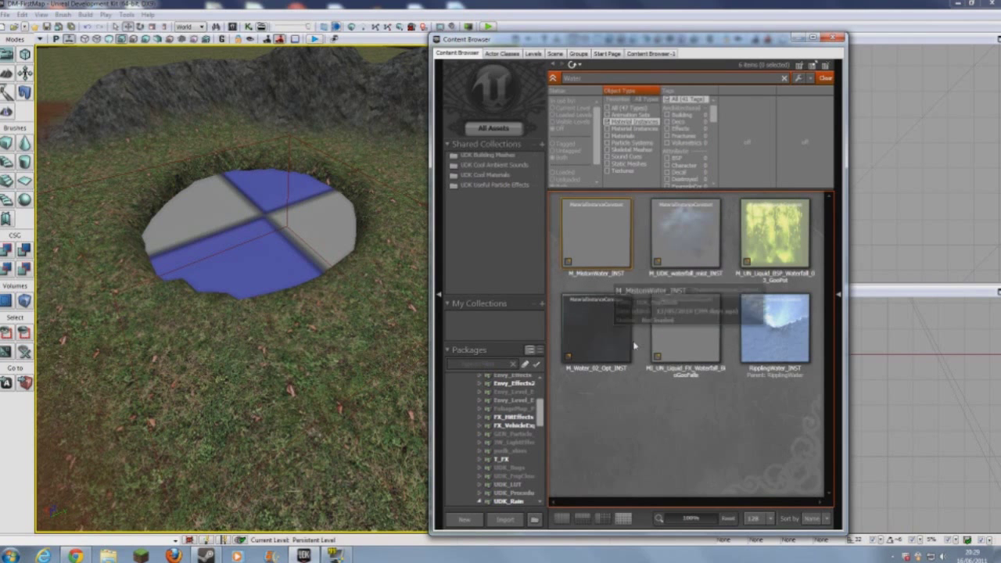
left_click_drag(657, 39, 727, 41)
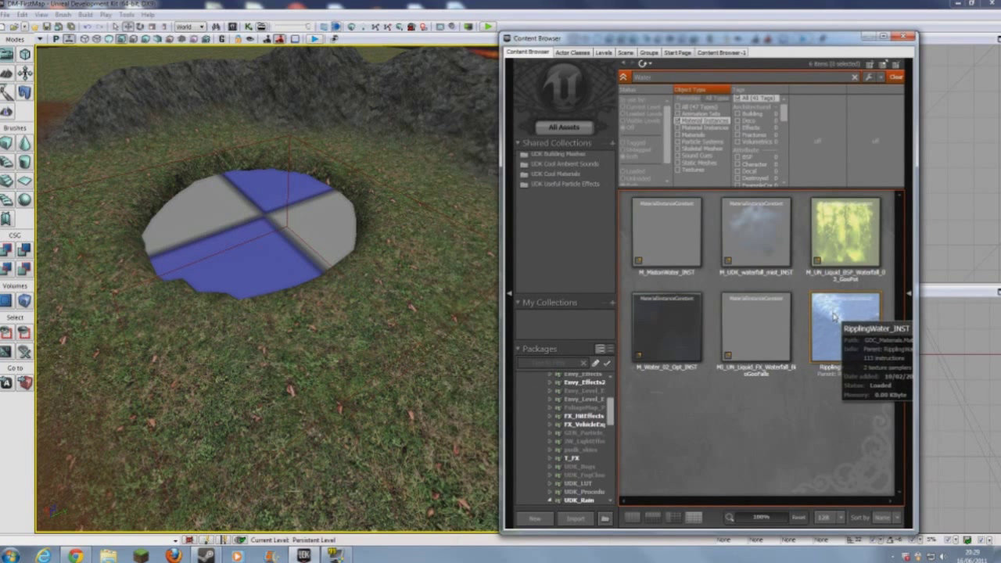
right_click(862, 353)
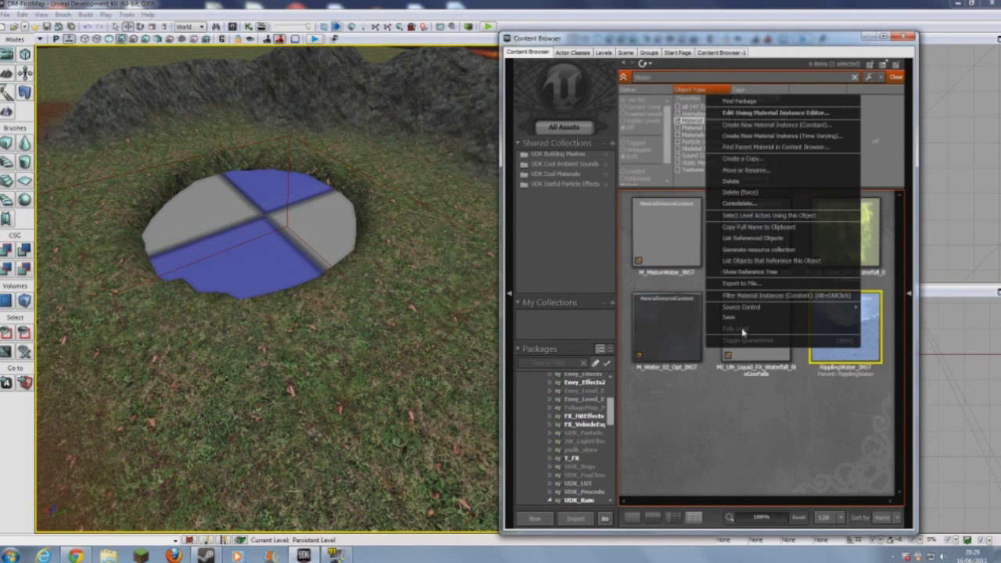
left_click(794, 426)
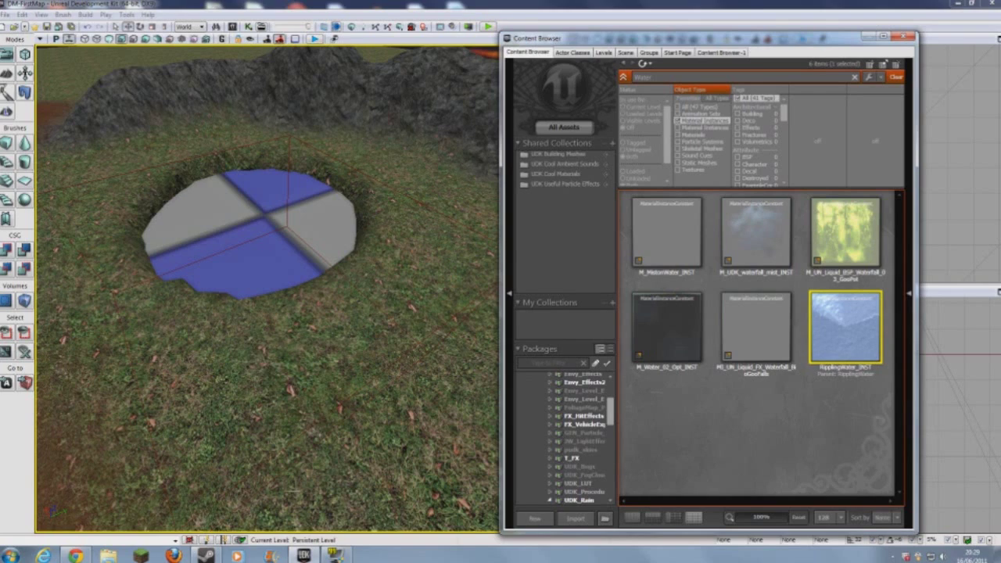
Step: Assign the selected RipplingWater_INST material to the fluid surface in the pit
left_click_drag(297, 328, 294, 208)
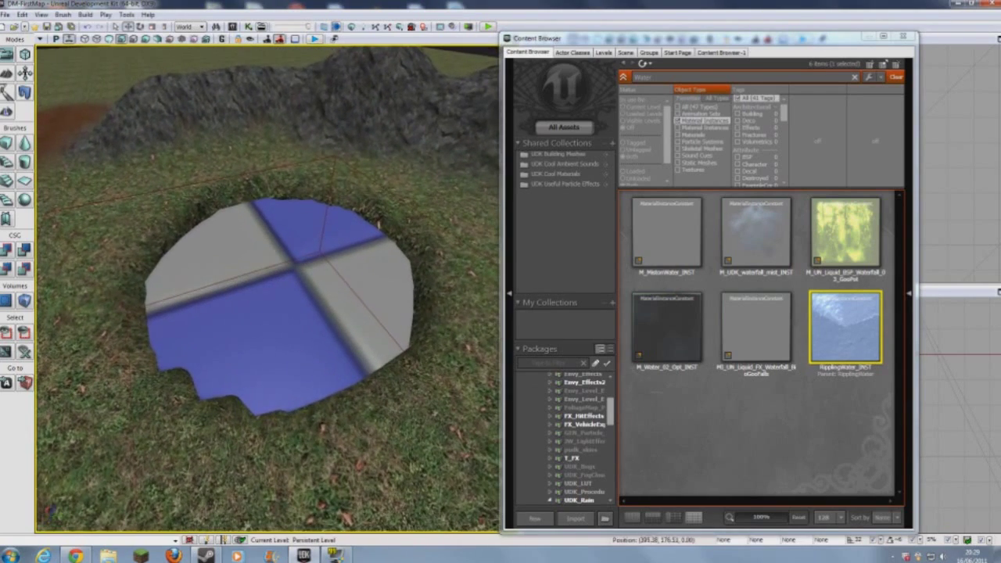
right_click_drag(293, 207, 293, 227)
mouse_move(293, 227)
left_mouse_down()
mouse_move(293, 195)
mouse_move(294, 226)
left_mouse_up()
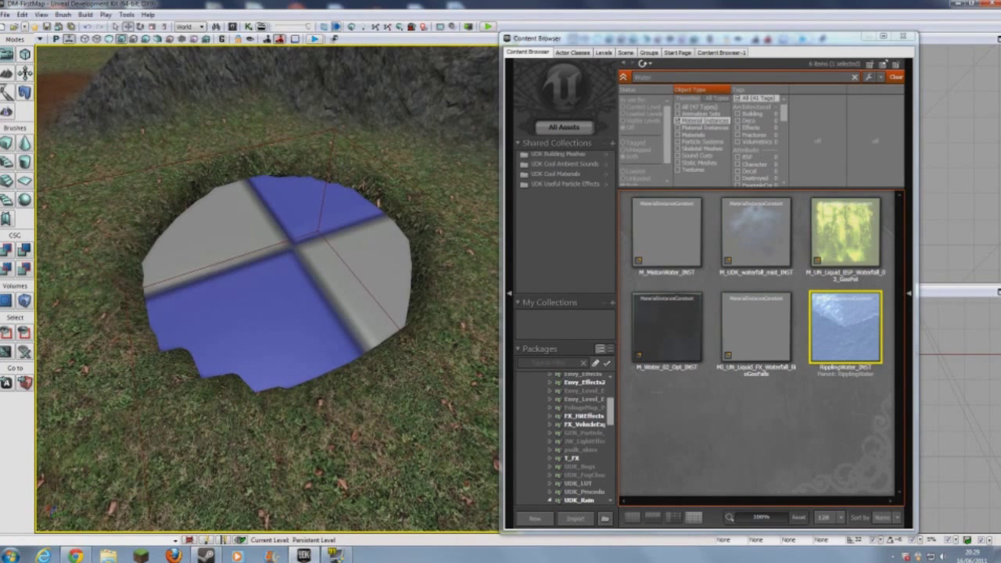
left_click(273, 289)
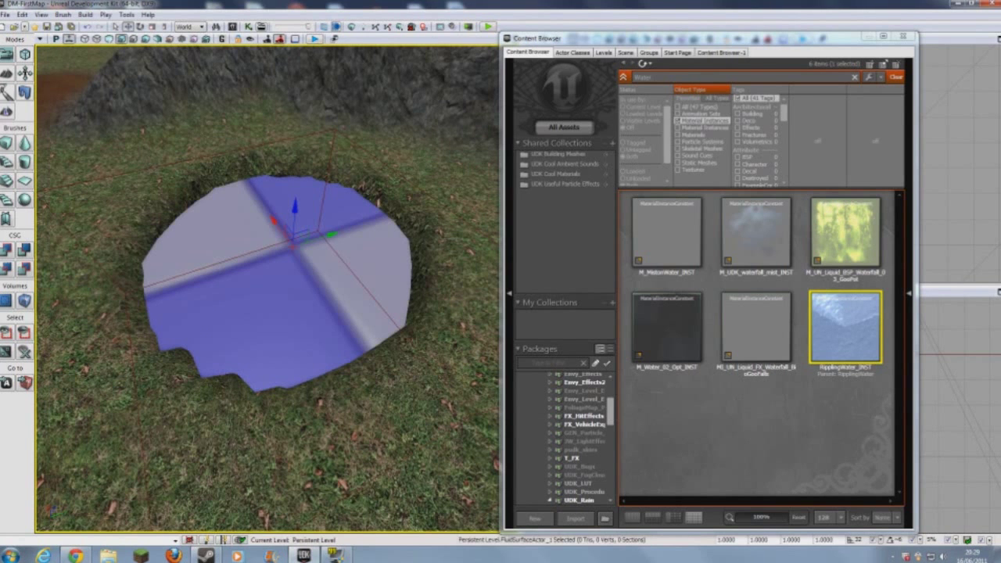
right_click(317, 292)
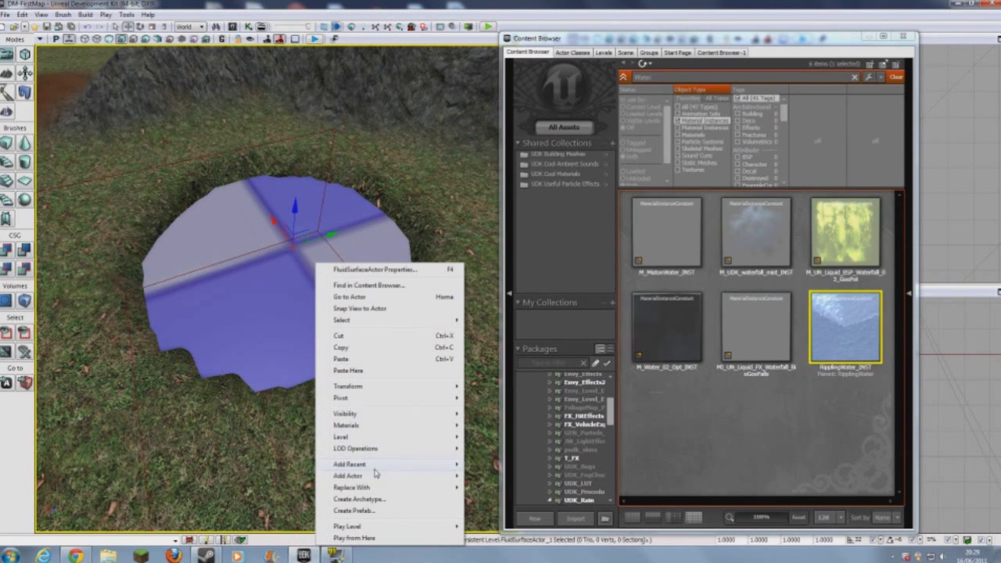
mouse_move(376, 476)
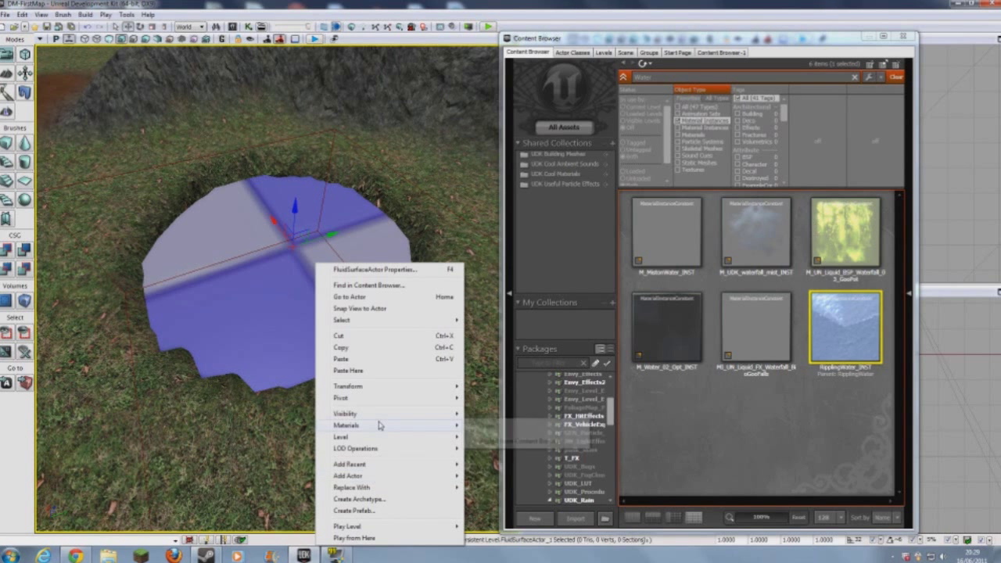
mouse_move(378, 424)
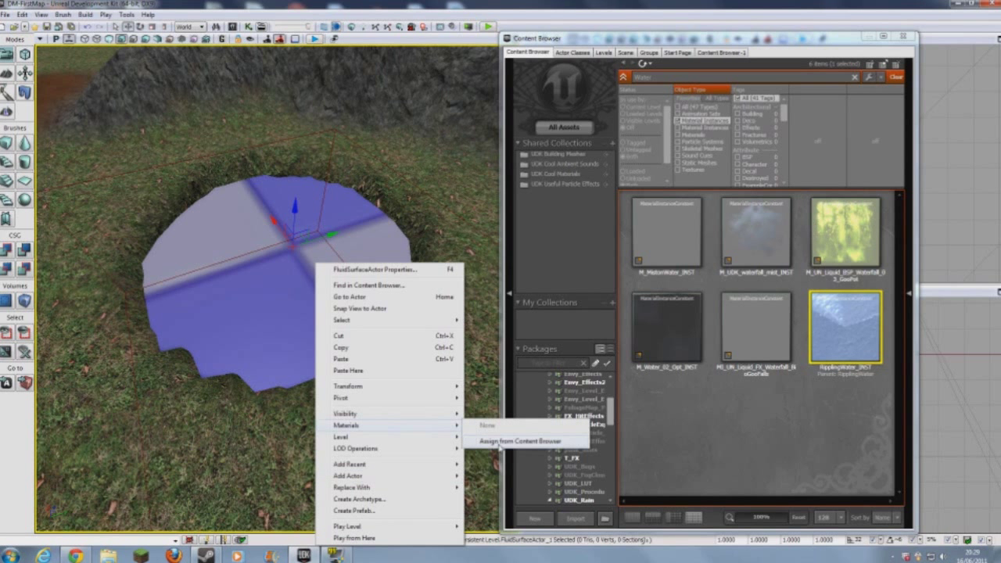
left_click(499, 442)
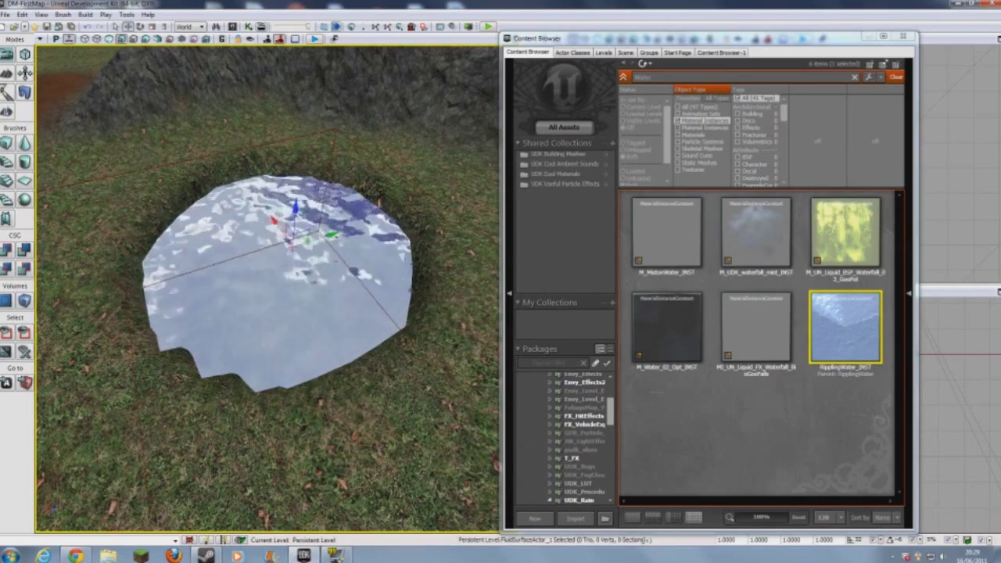
Step: Close the Content Browser and briefly run the level in the perspective viewport to check the water surface
right_click_drag(266, 289, 375, 297)
left_click(266, 437)
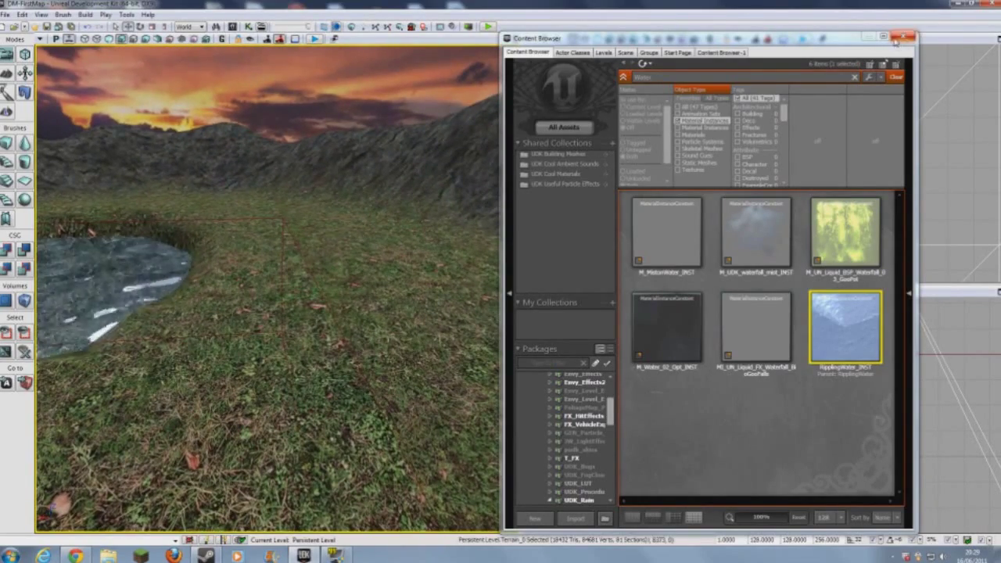
left_click(903, 36)
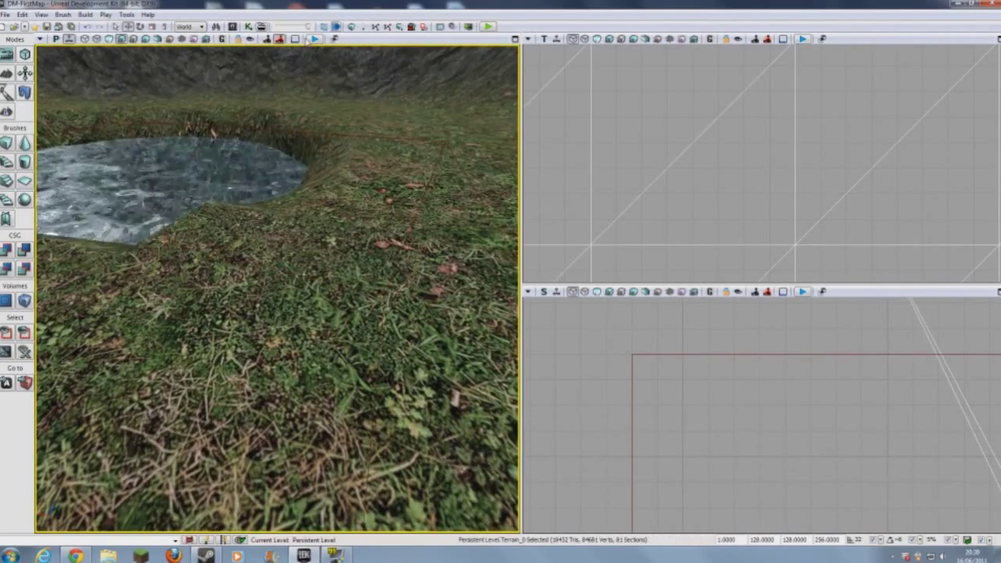
left_click(315, 39)
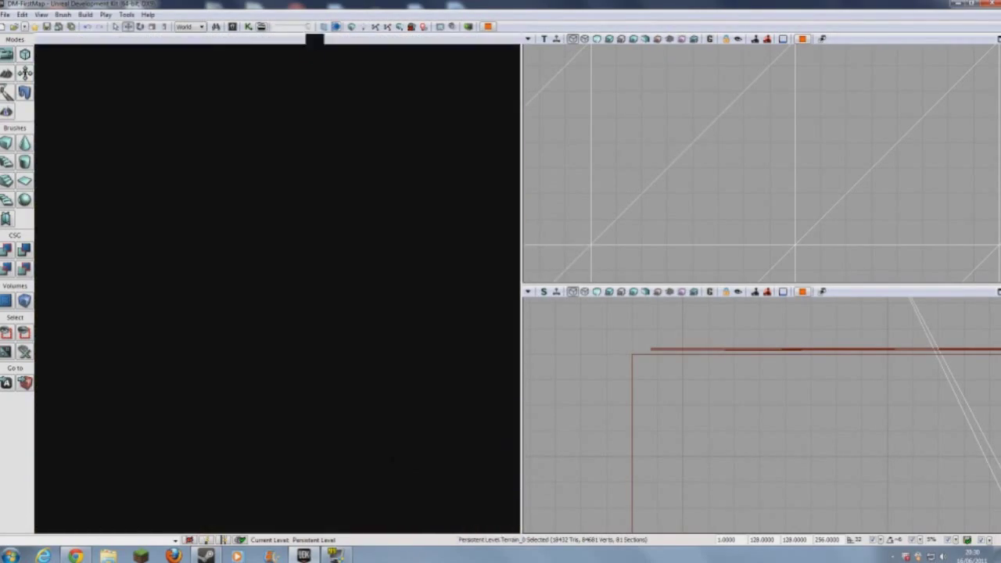
key("Escape")
Step: Select the cube builder brush around the pit and create a UTWaterVolume from it
right_click_drag(277, 290, 297, 192)
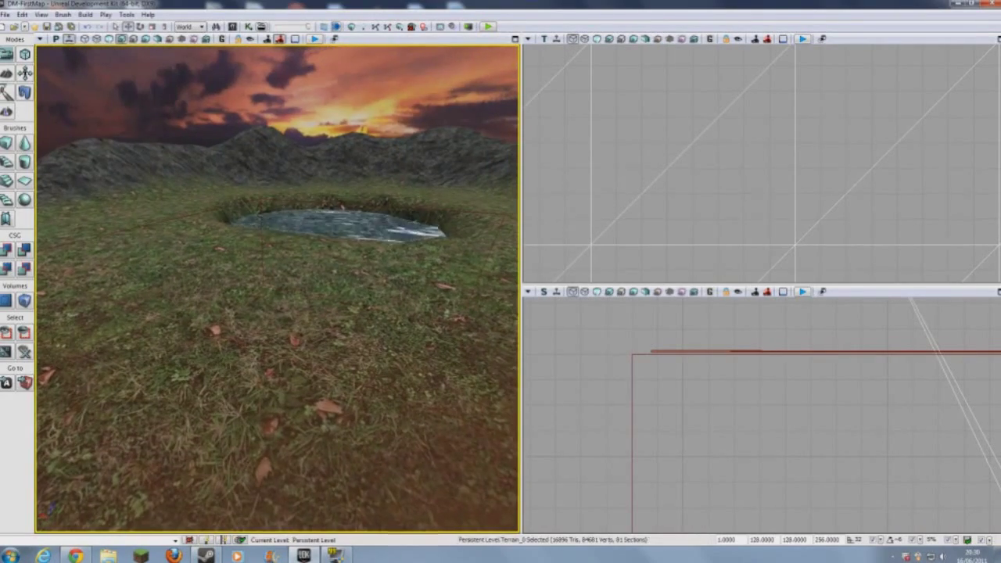
left_click(340, 206)
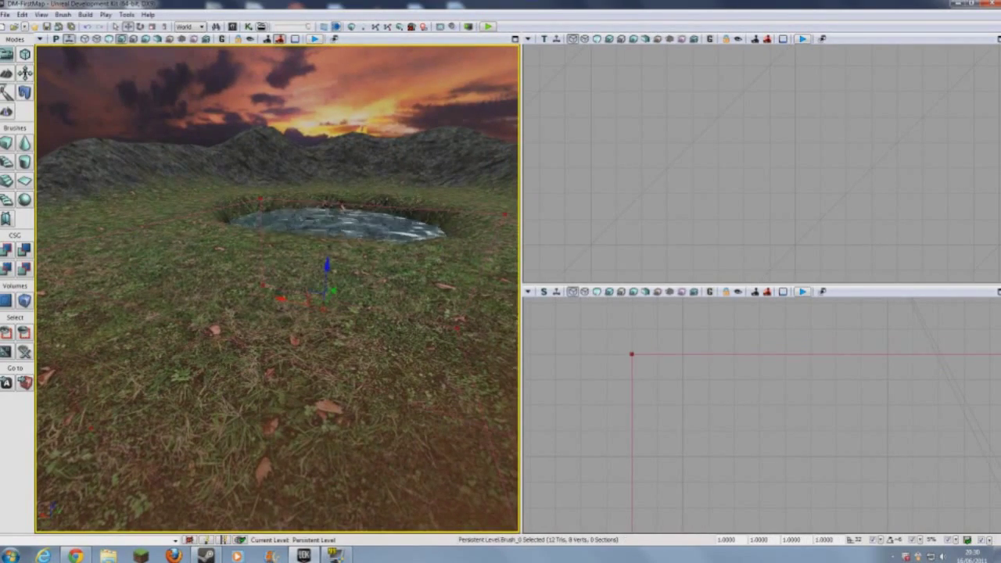
right_click(26, 301)
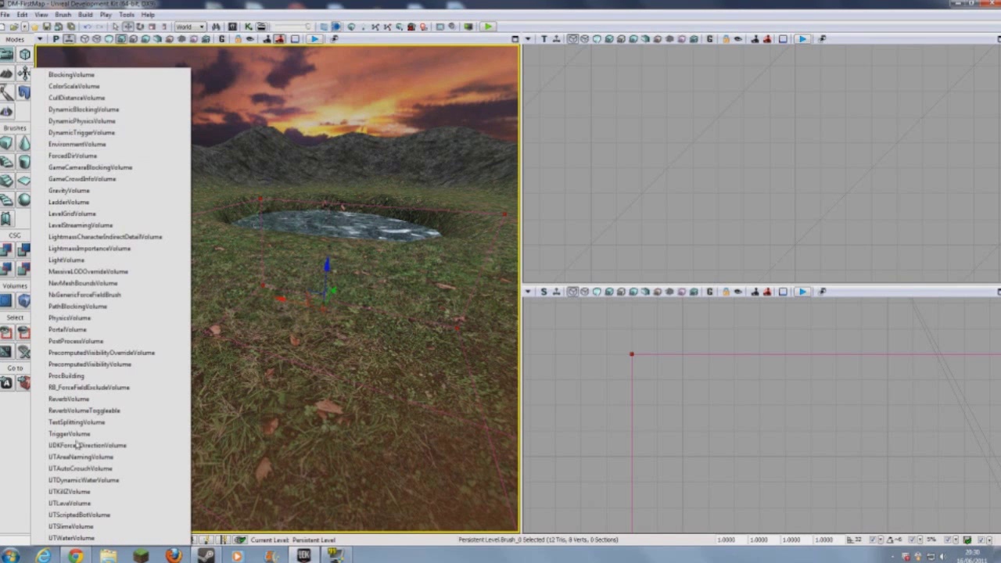
left_click(70, 538)
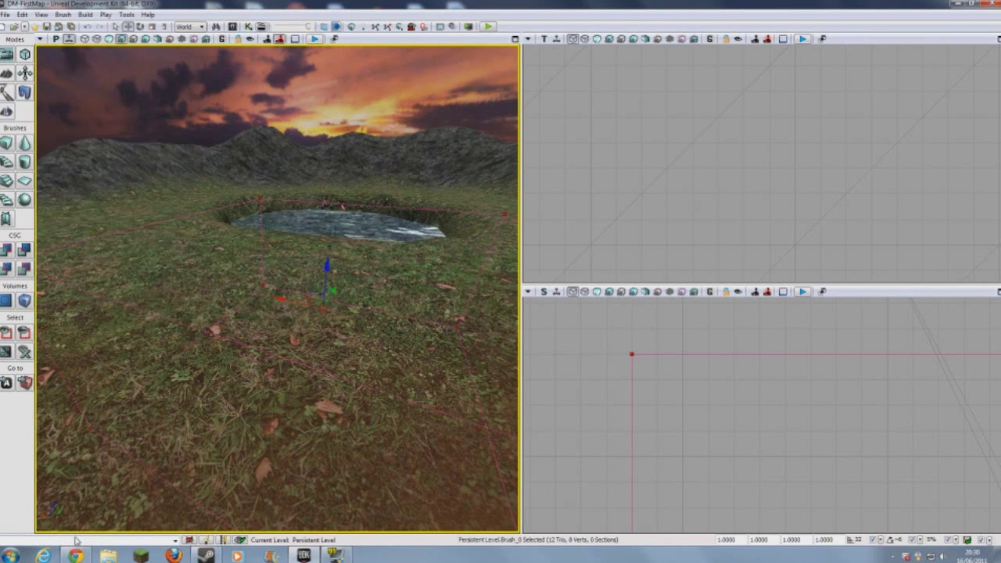
Step: Play the level from the grass near the pool, move into the water to test the volume, and end the play session
right_click(317, 95)
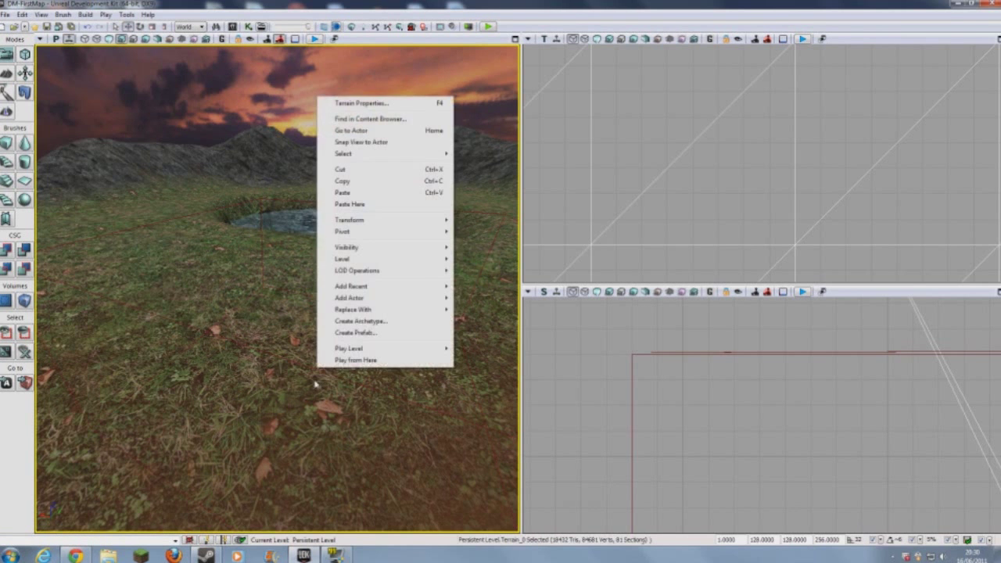
left_click(348, 363)
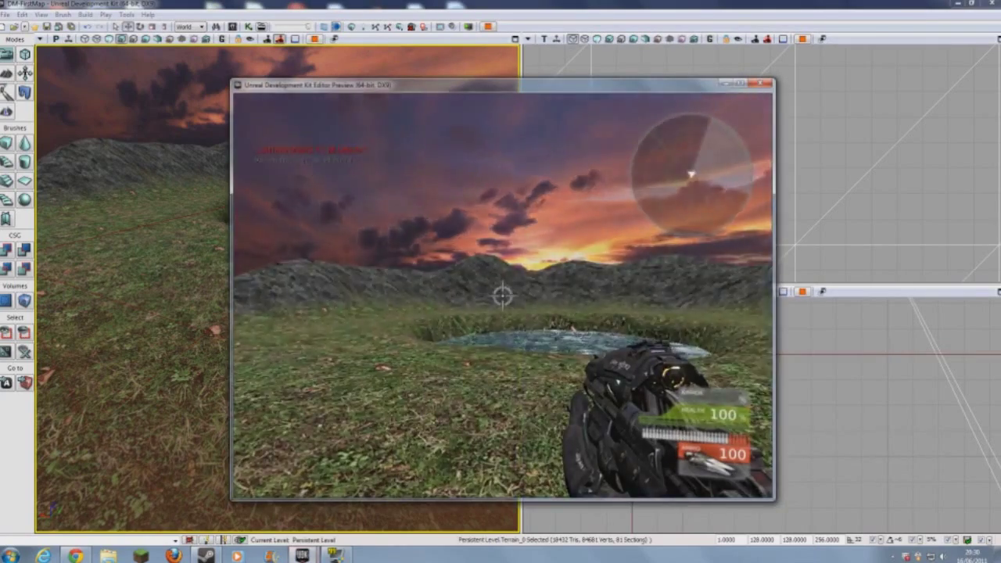
key("w")
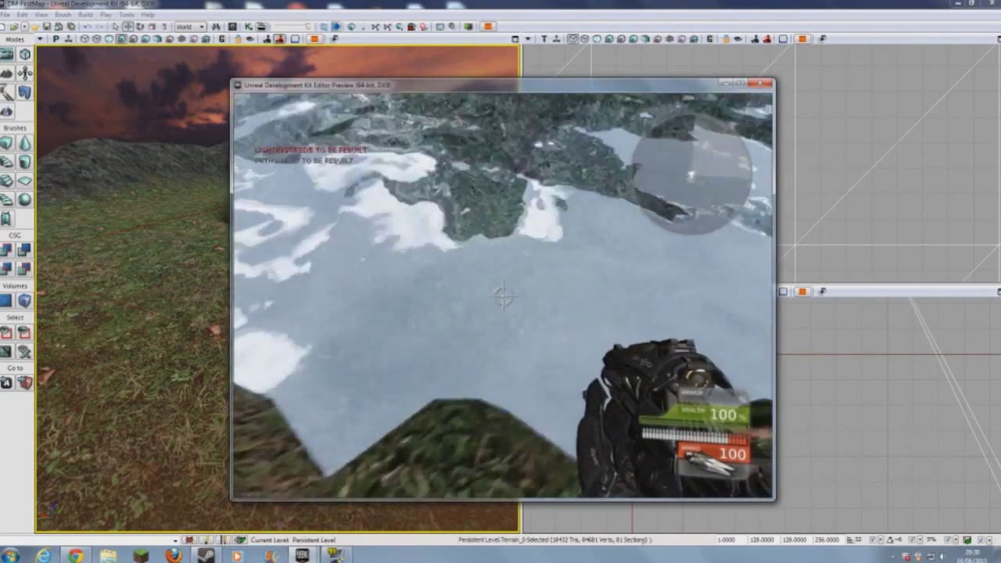
key("w")
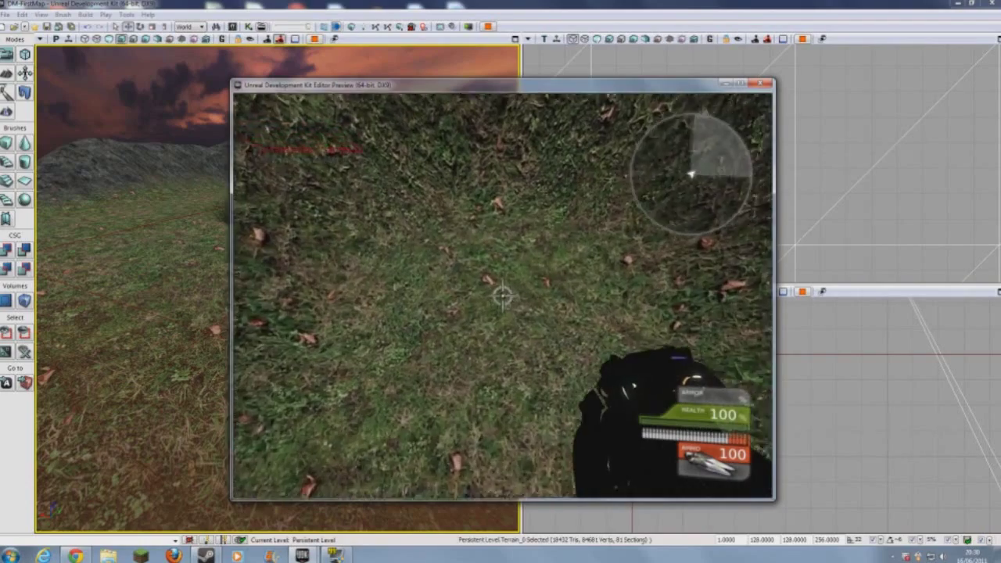
key("w")
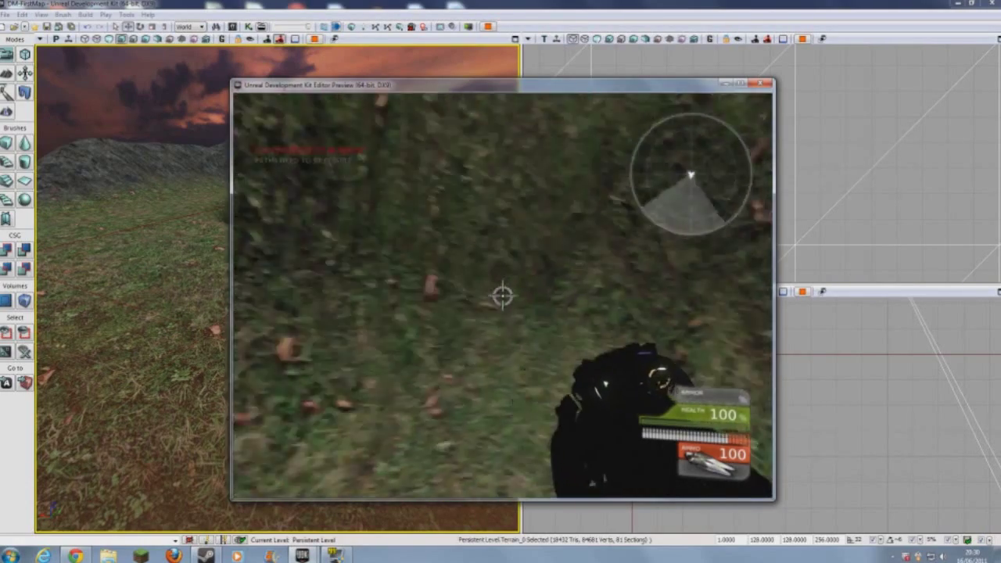
key("w")
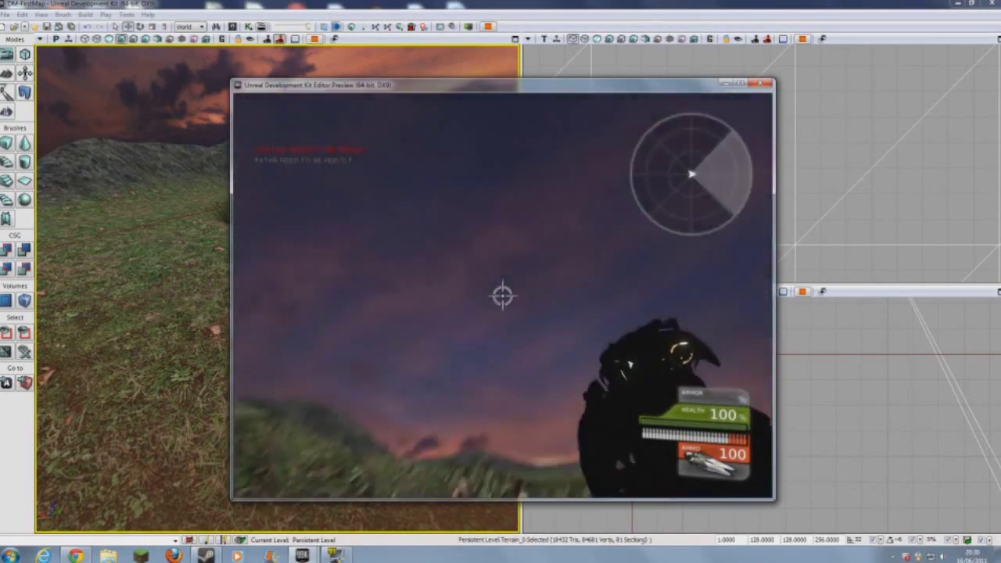
key("w")
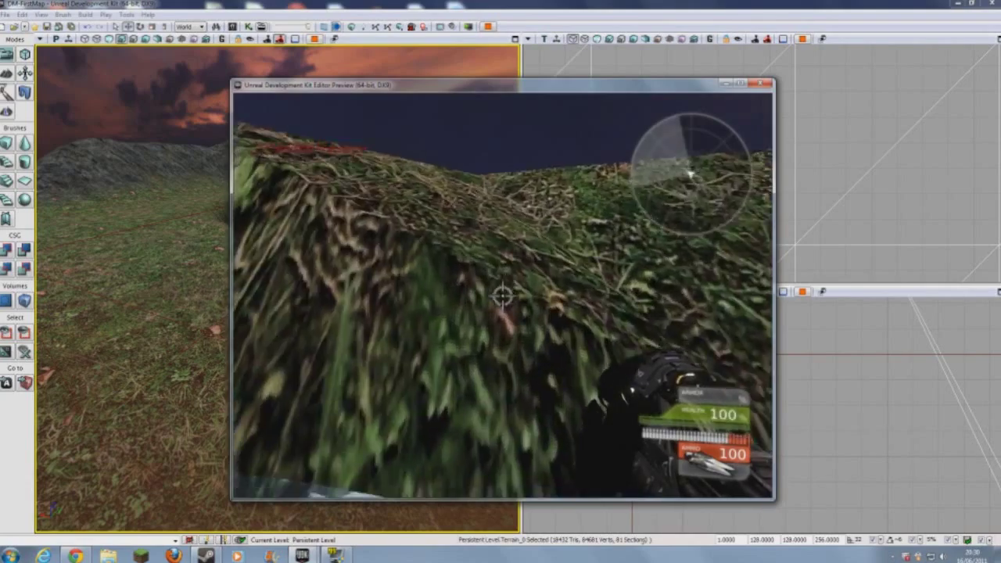
key("w")
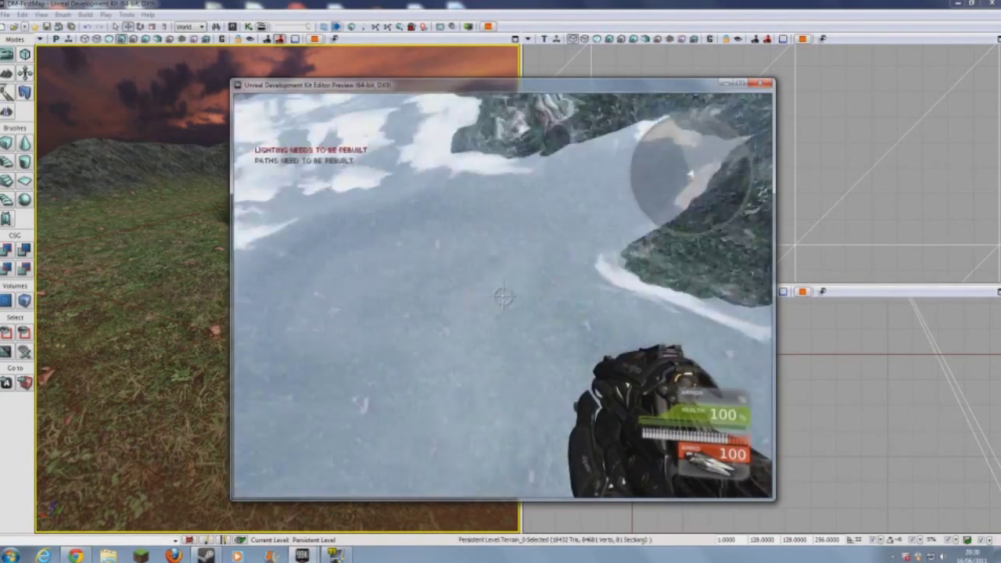
key("w")
key("w")
key("w")
key("w")
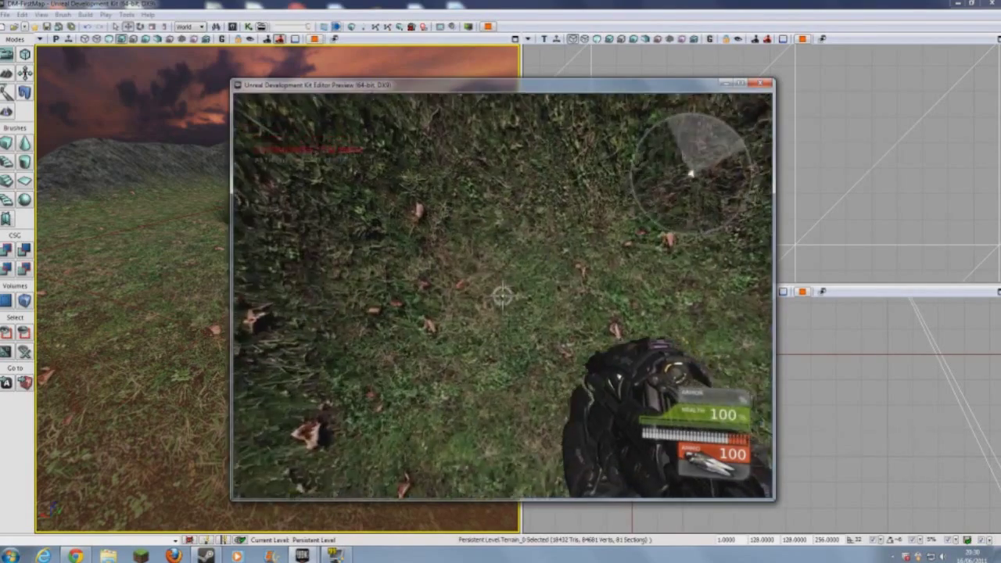
key("Escape")
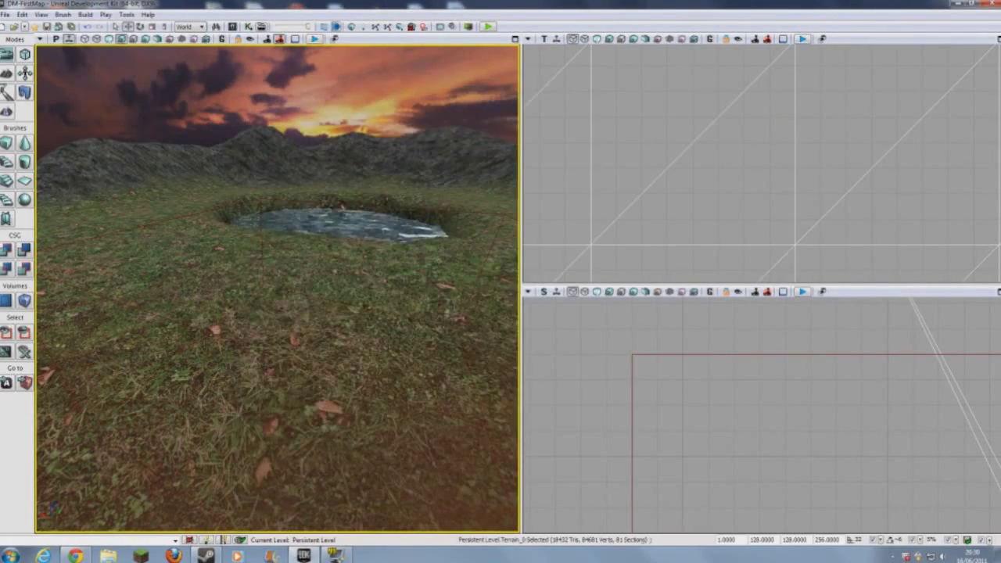
Step: Raise the fluid surface closer to the rim of the pit
right_click_drag(278, 289, 328, 274)
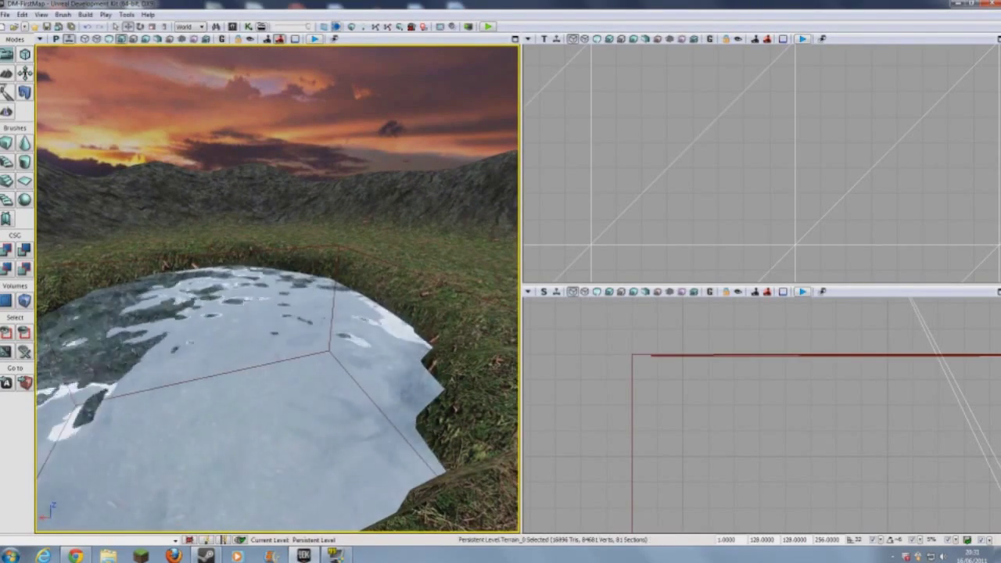
left_click(805, 366)
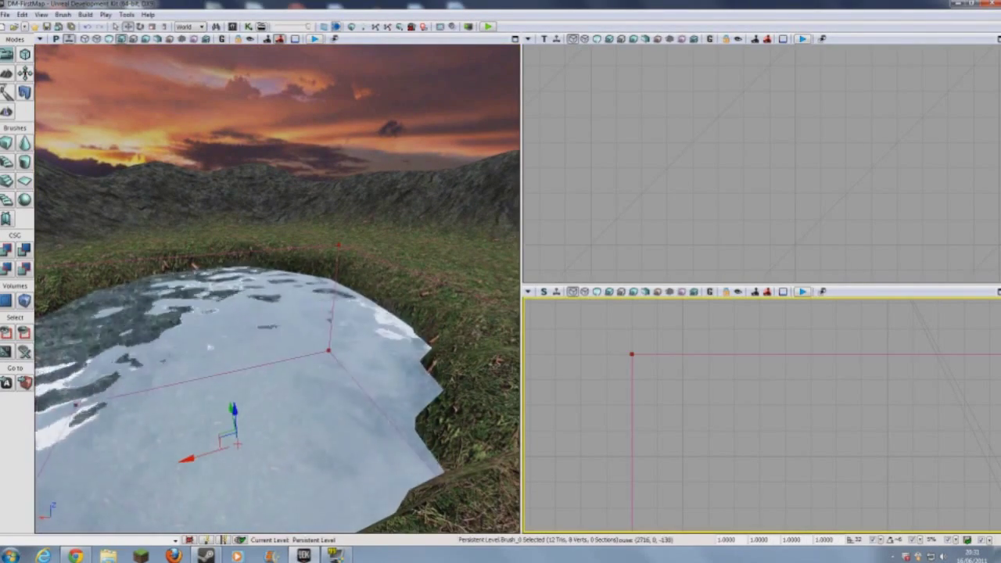
left_click(803, 371)
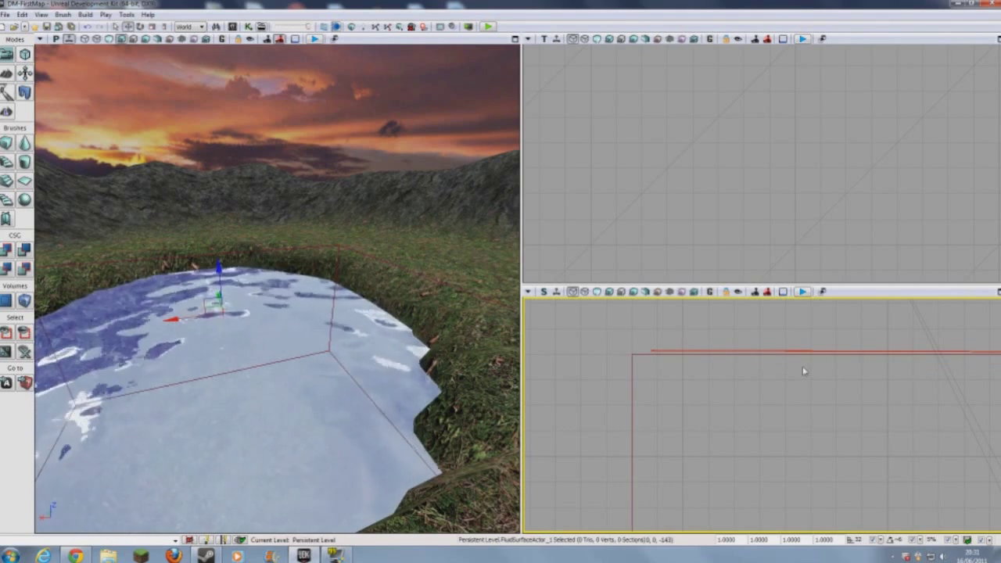
left_click_drag(219, 271, 219, 268)
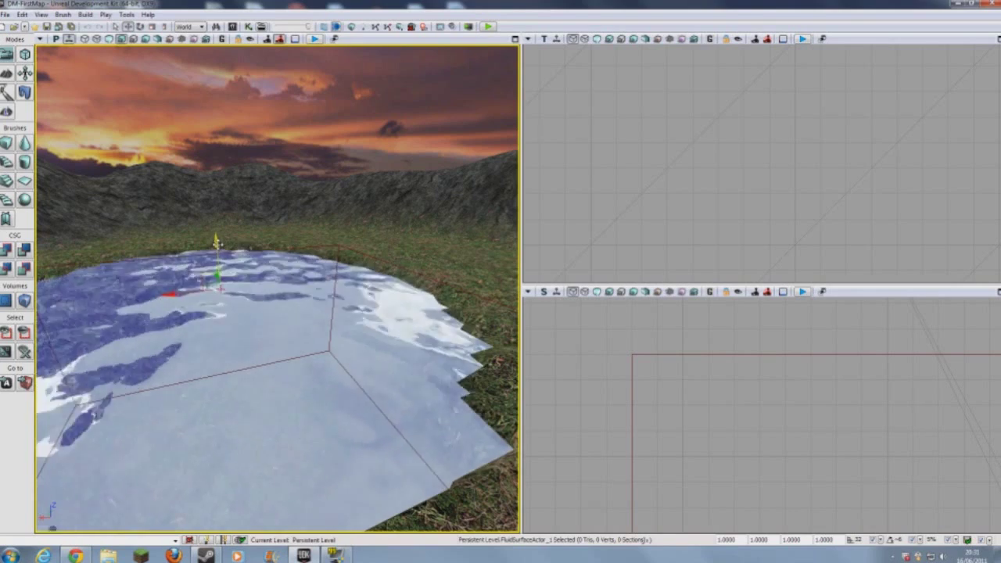
Step: Lower the builder brush clear of the UTWaterVolume, and raise the water volume to match the higher fluid surface
left_click(635, 355)
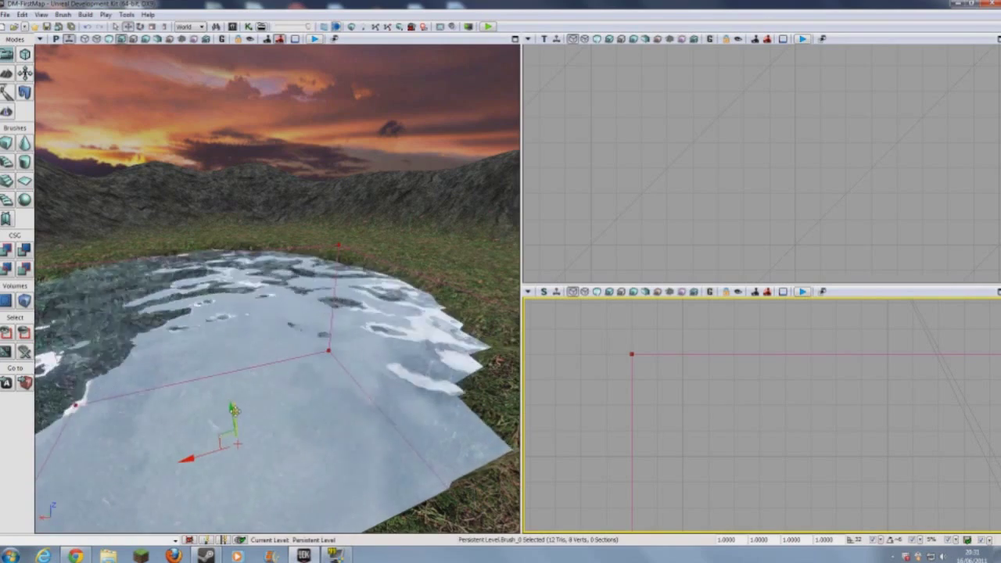
left_click_drag(235, 412, 234, 424)
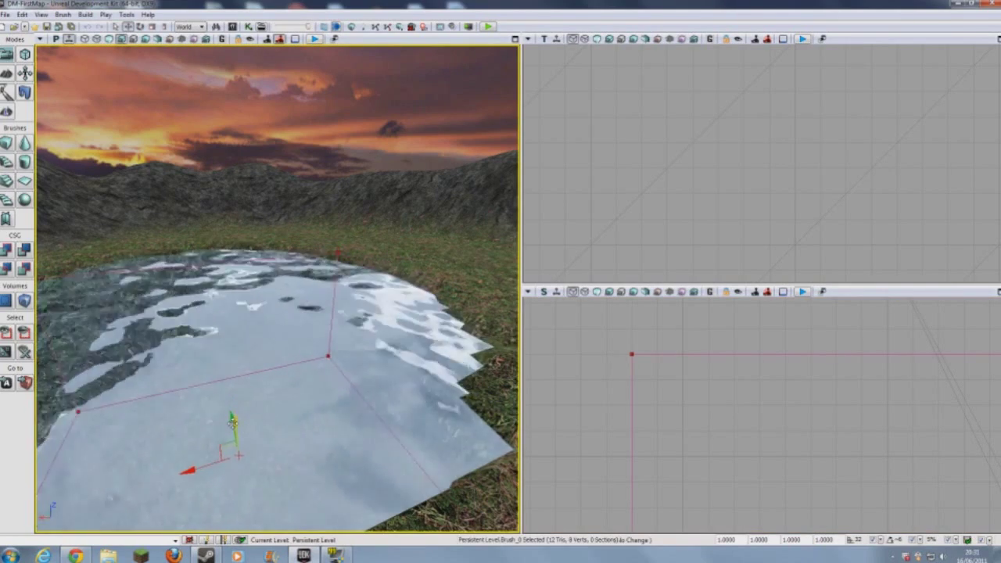
left_click(680, 353)
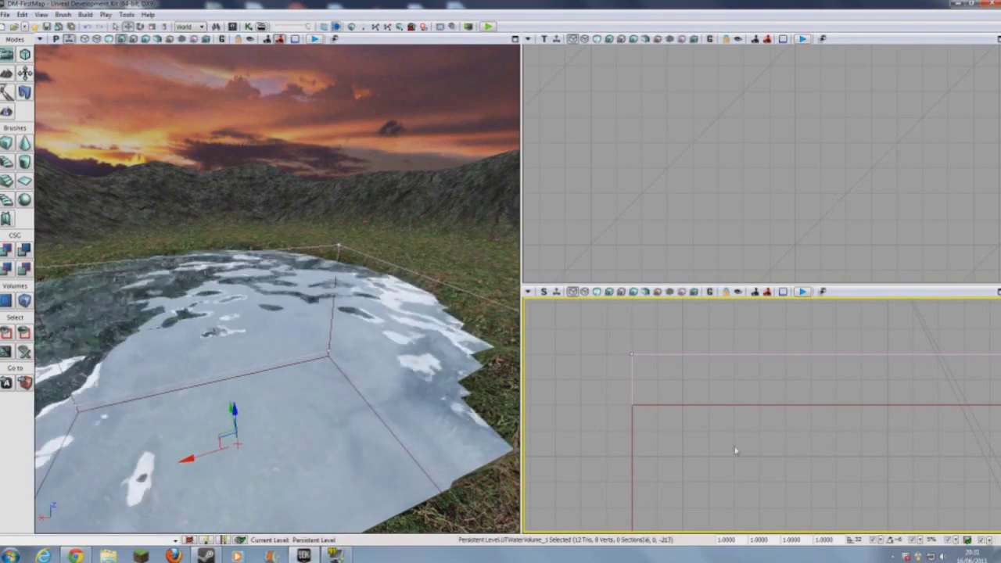
right_click_drag(801, 472, 662, 491)
right_click_drag(670, 415, 678, 420)
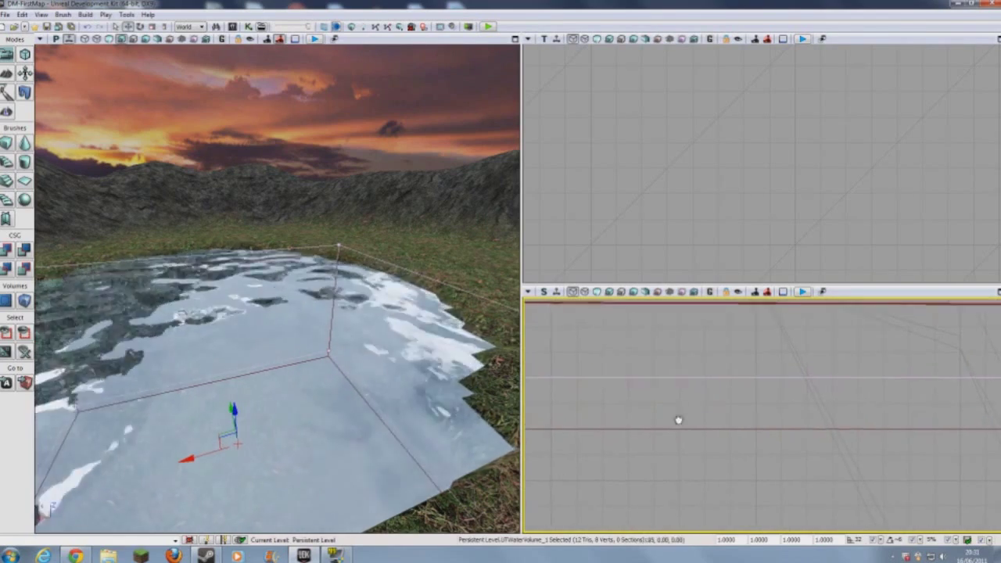
left_click_drag(678, 420, 747, 452)
left_click(236, 409)
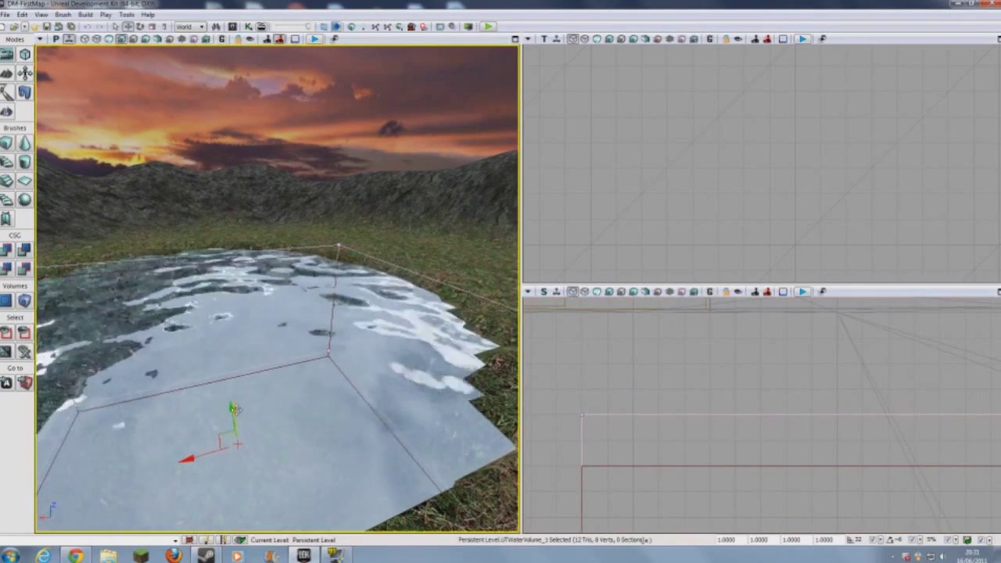
mouse_move(237, 398)
left_mouse_down()
mouse_move(242, 375)
mouse_move(240, 387)
left_mouse_up()
Step: Start playing the level from the area beside the pool to test the raised water
right_click_drag(240, 386, 206, 335)
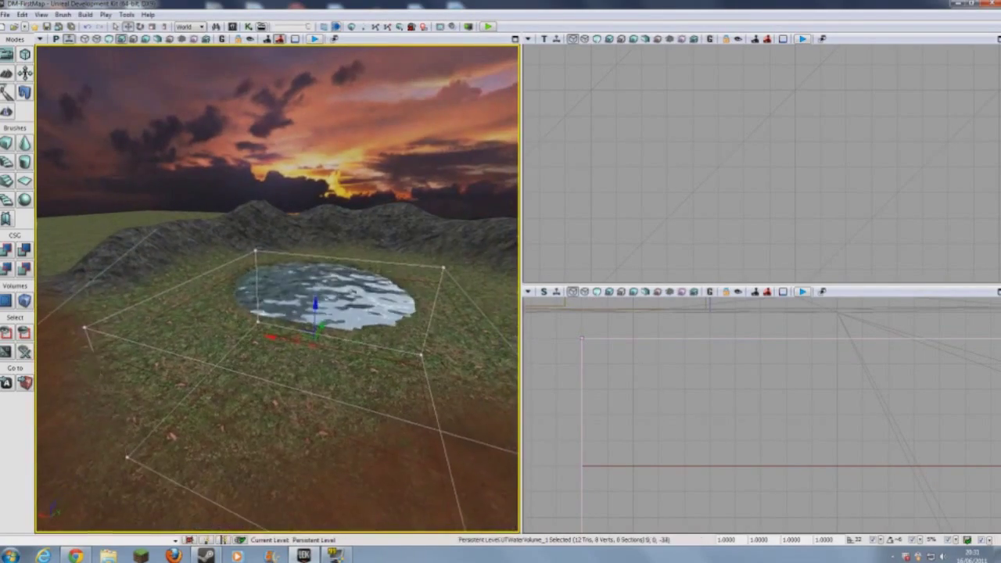
left_click(665, 397)
mouse_move(665, 397)
left_mouse_down()
mouse_move(746, 412)
mouse_move(572, 406)
mouse_move(655, 402)
left_mouse_up()
right_click_drag(352, 336, 383, 356)
right_click(339, 157)
left_click(375, 422)
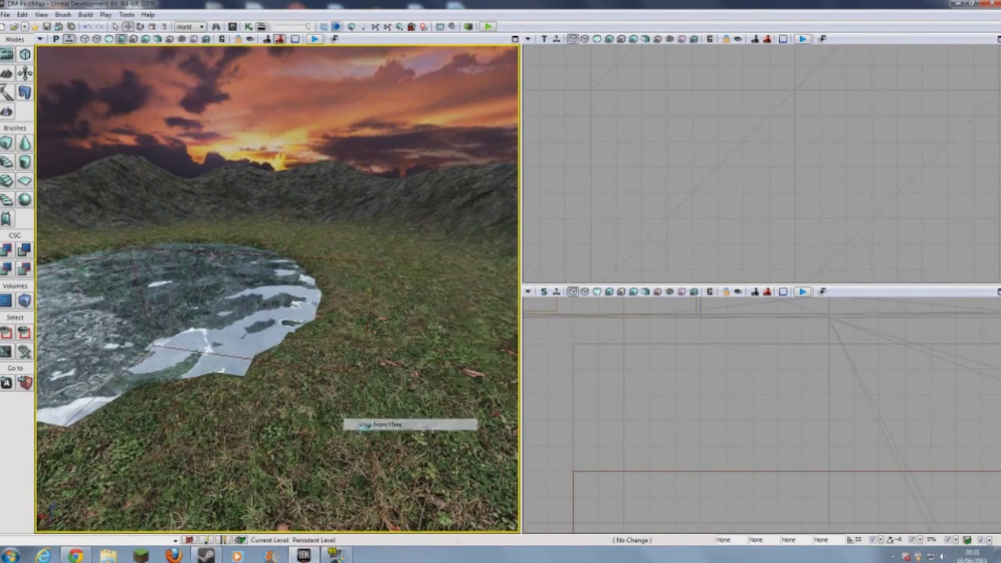
Step: Move the player into the pool, swim through the water, climb back onto the grass, and end the play session
key("w")
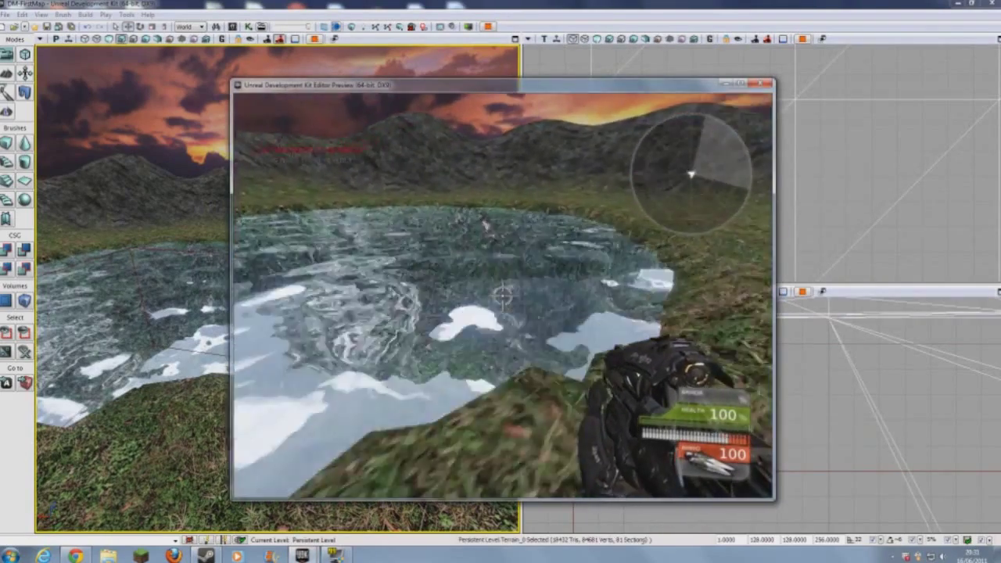
key("w")
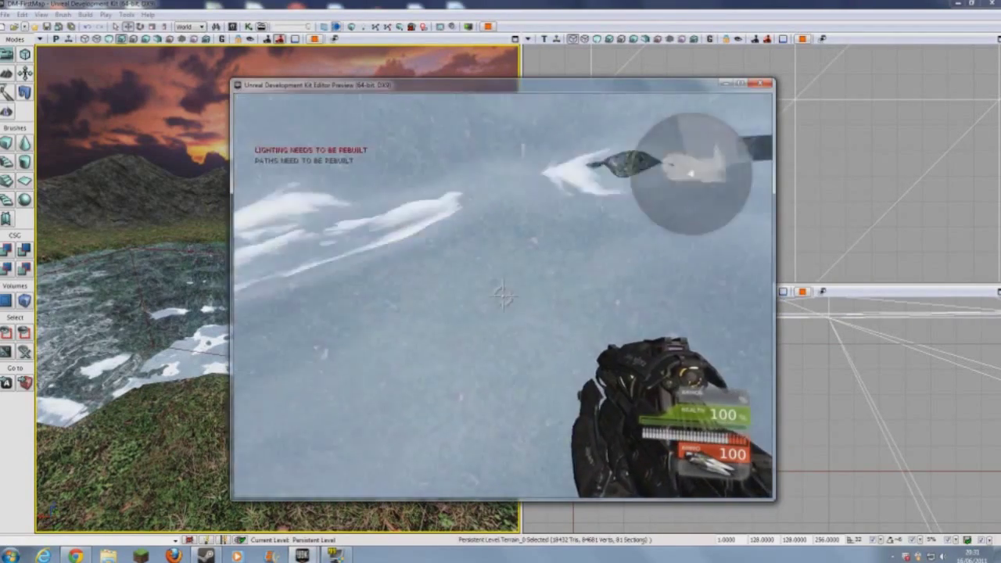
key("w")
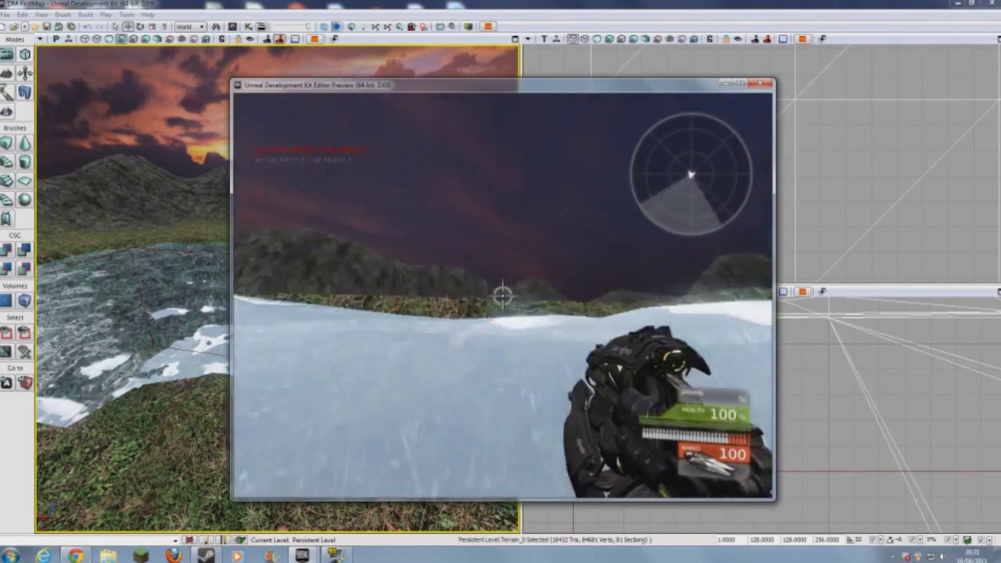
key("w")
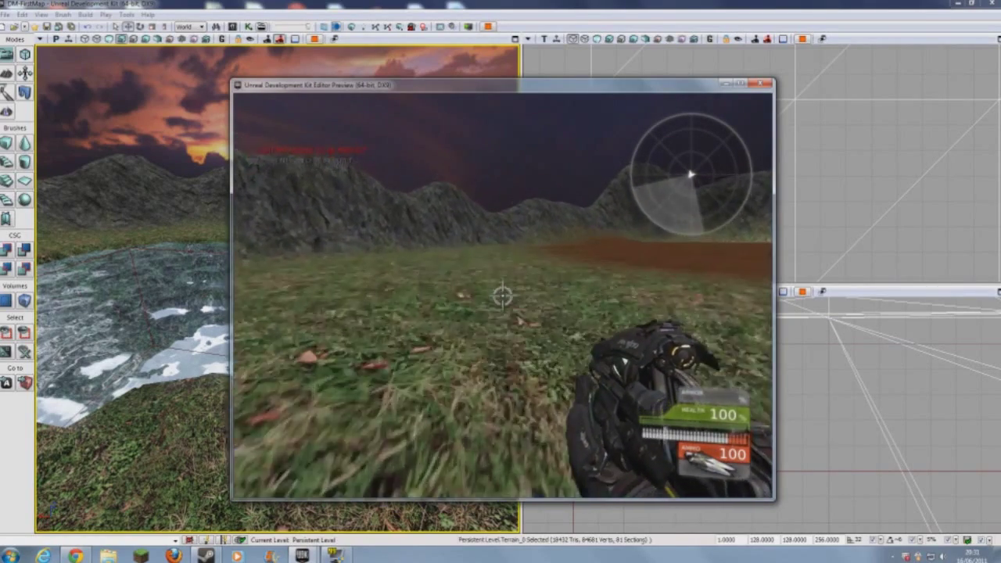
key("w")
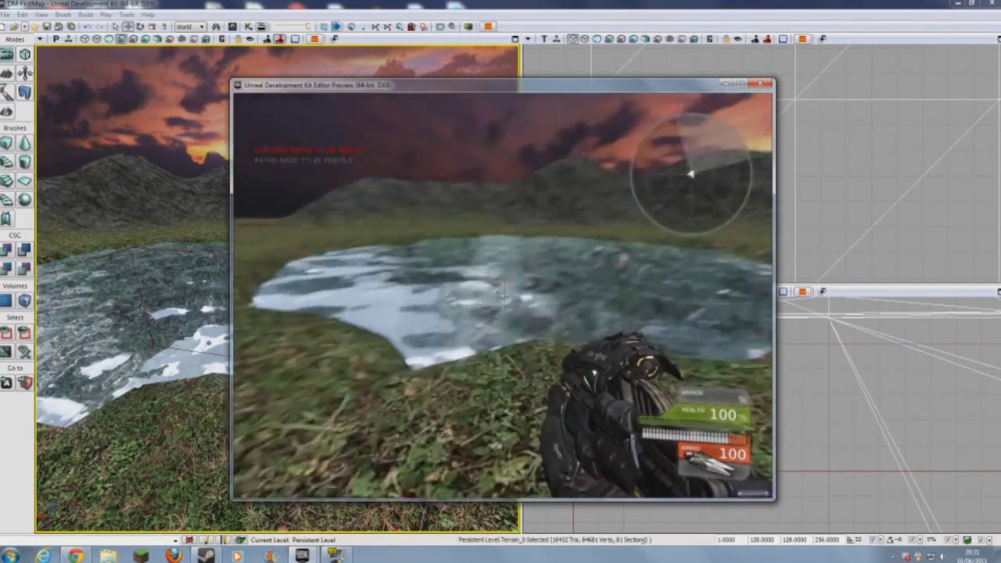
key("Escape")
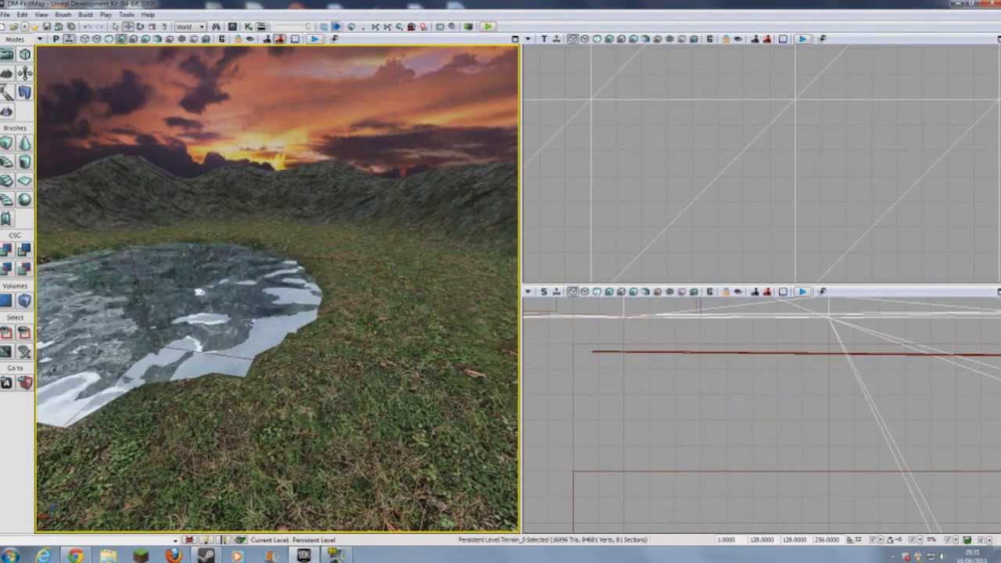
Step: Select the builder brush and raise it in the side view to line up with the UTWaterVolume at the fluid surface
mouse_move(277, 266)
right_mouse_down()
mouse_move(293, 270)
mouse_move(274, 352)
mouse_move(277, 266)
mouse_move(293, 384)
right_mouse_up()
left_click(821, 470)
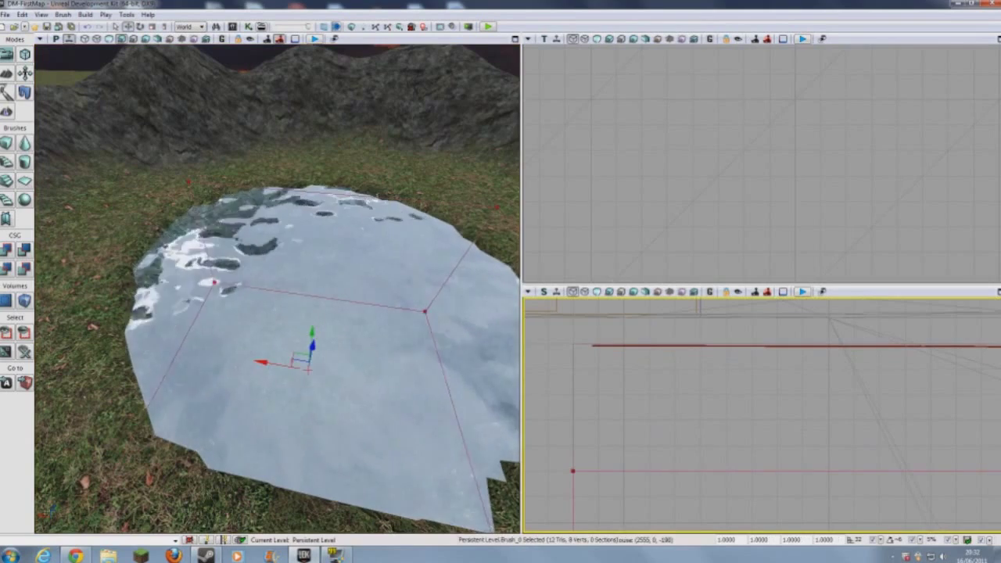
right_click(819, 456)
left_click(771, 449)
scroll(764, 444, "down", 5)
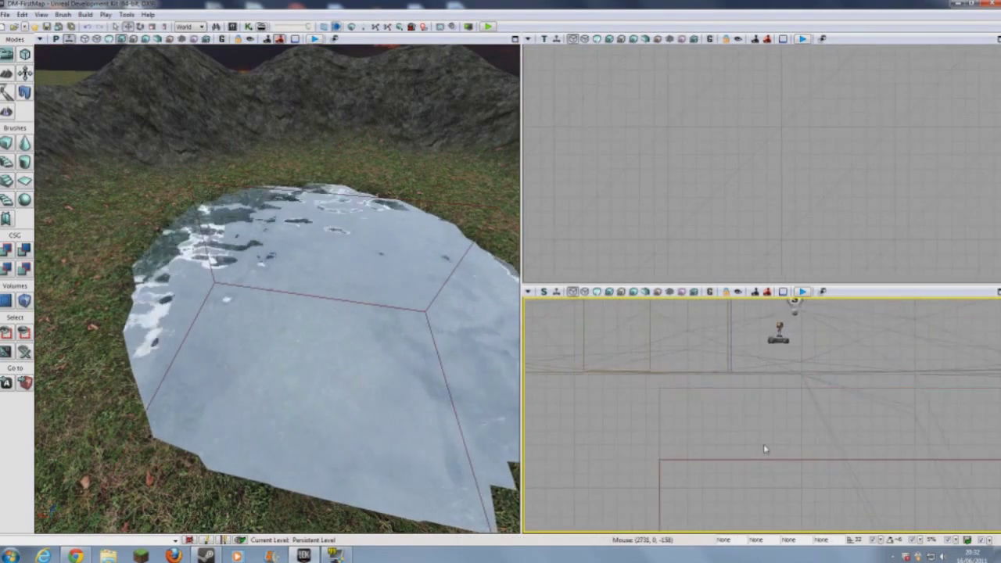
left_click_drag(749, 437, 592, 363)
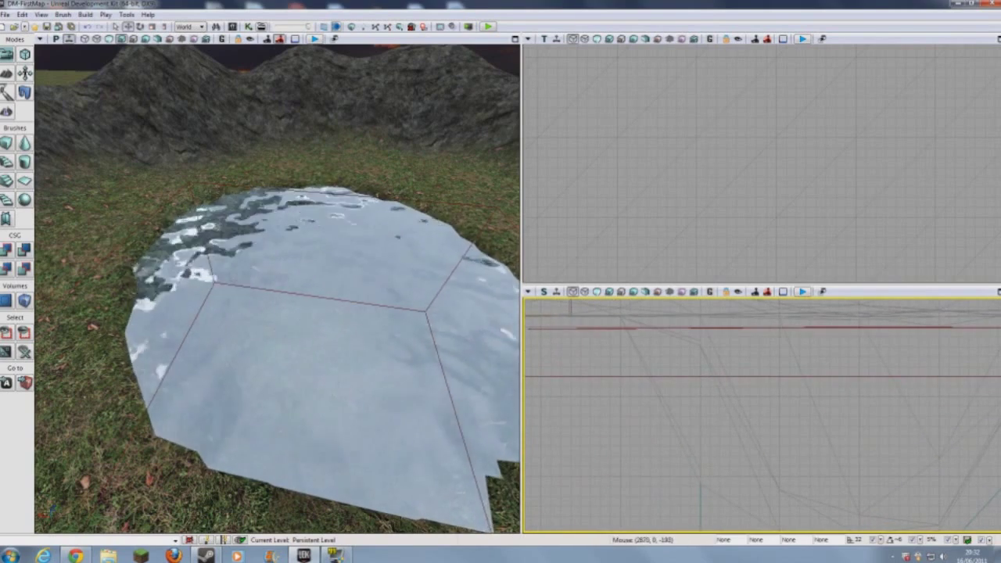
left_click(639, 376)
scroll(648, 391, "down", 1)
left_click_drag(817, 470, 812, 441)
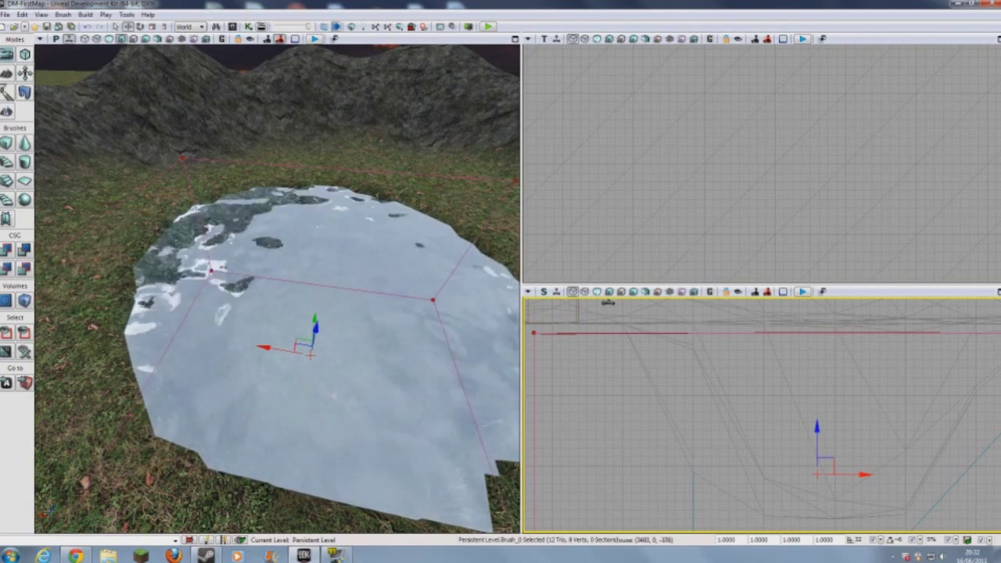
left_click_drag(813, 427, 813, 427)
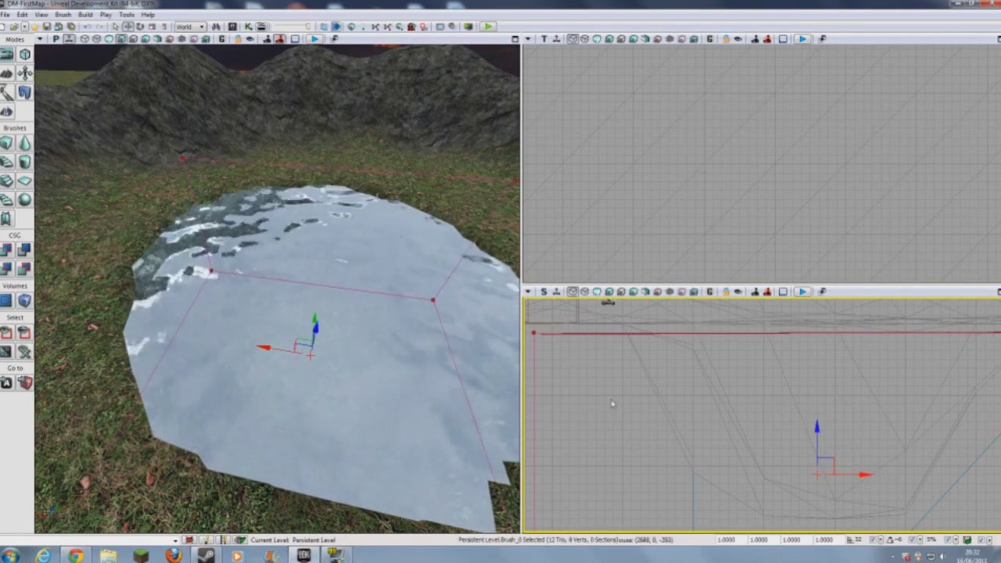
Step: Add a PostProcessVolume from the builder brush, and lower the brush clear of the new volume
left_click(24, 307)
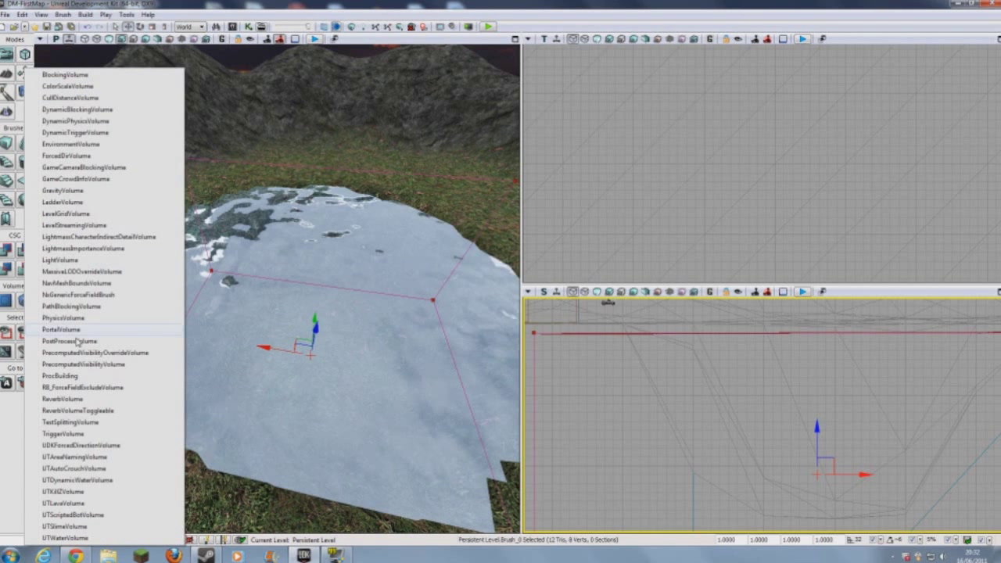
left_click(77, 342)
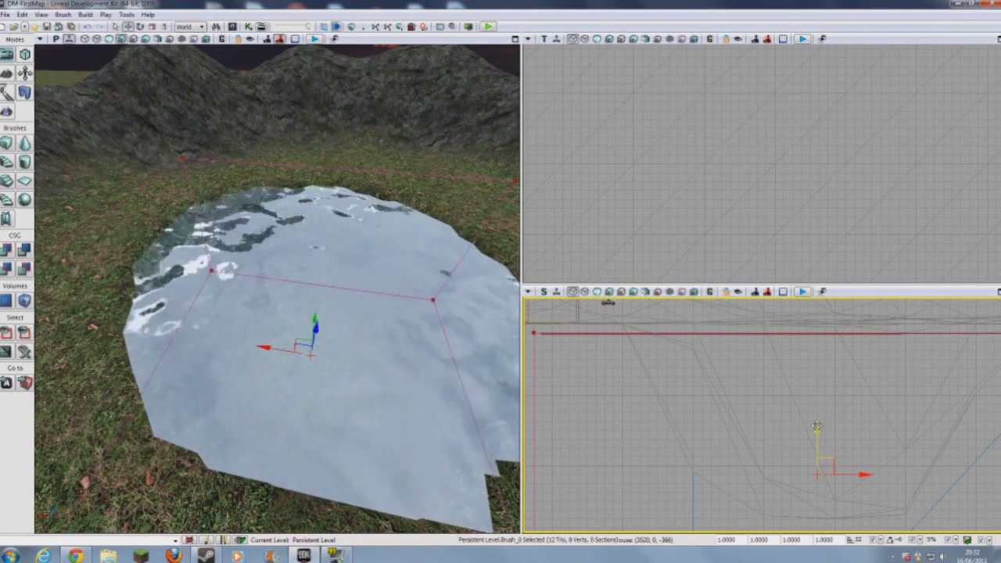
left_click_drag(817, 426, 816, 477)
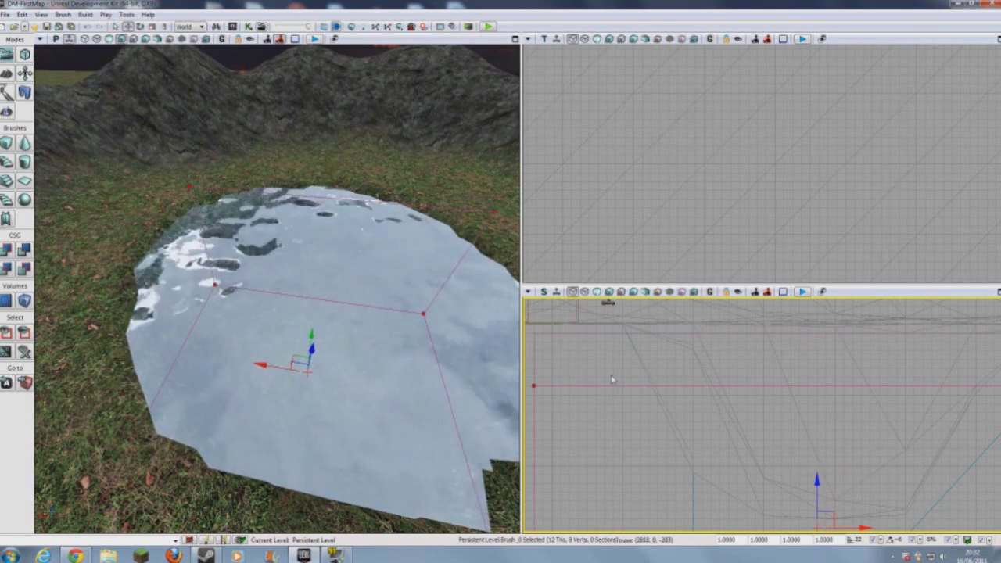
Step: Select the PostProcessVolume and lower it slightly to separate it from the overlapping UTWaterVolume
left_click(535, 351)
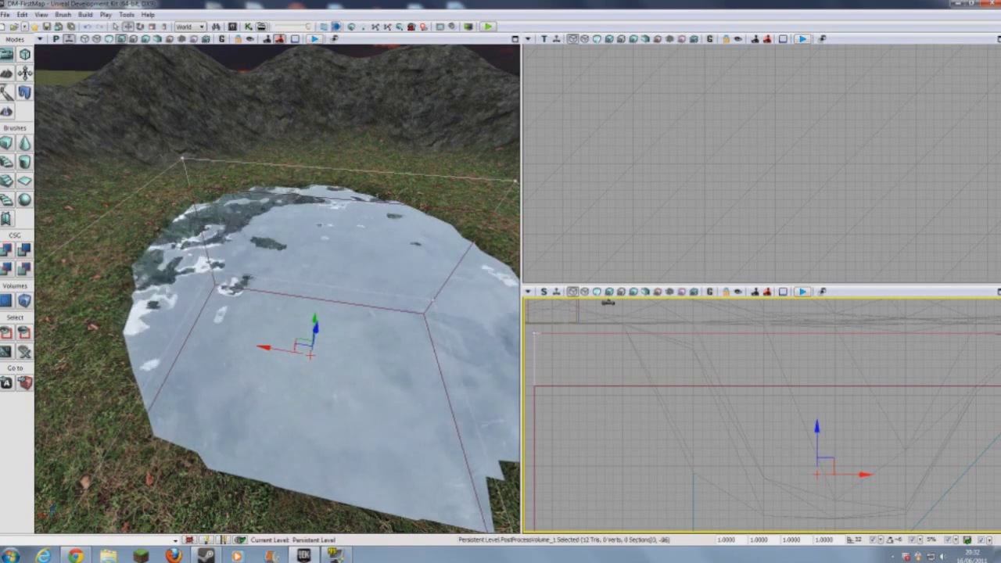
right_click(536, 351)
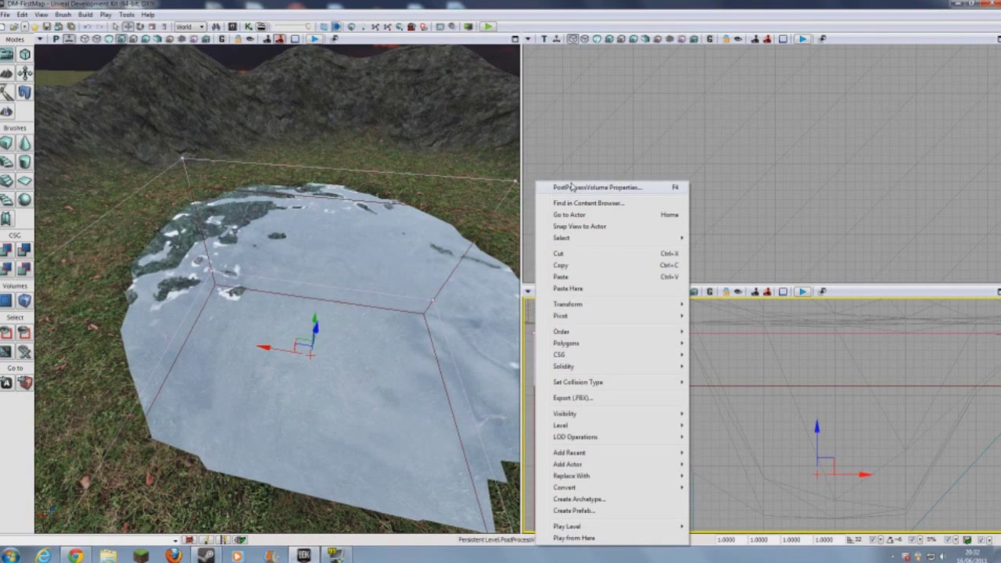
left_click(791, 357)
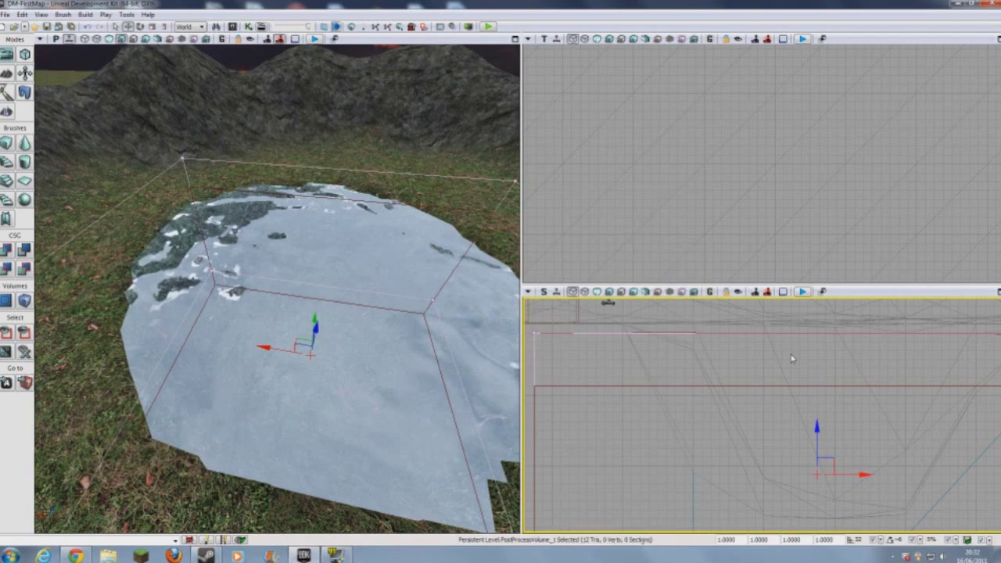
left_click(535, 351)
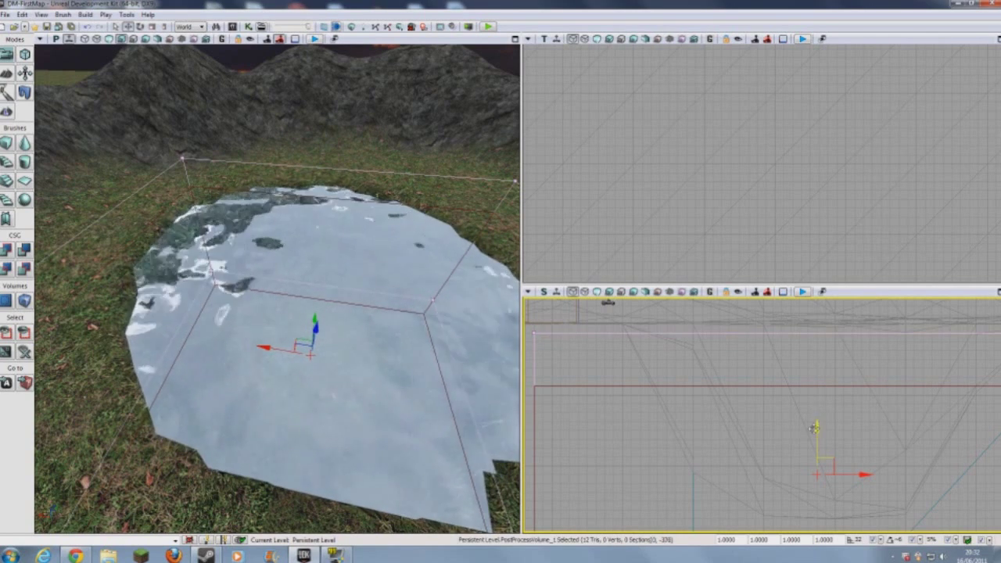
left_click_drag(815, 428, 815, 438)
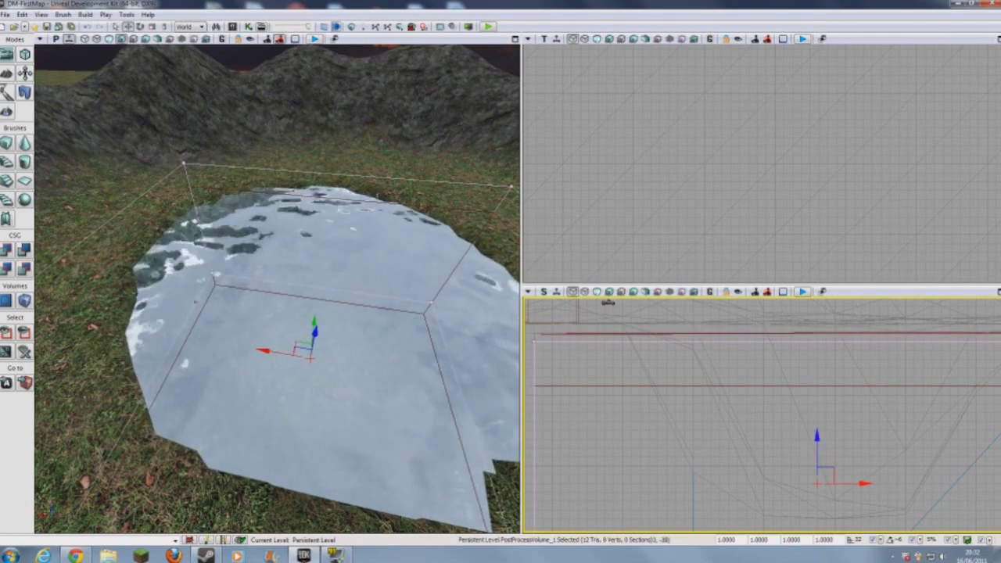
Step: View and close the UTWaterVolume's properties, and raise the PostProcessVolume level with the water volume again
left_click(537, 336)
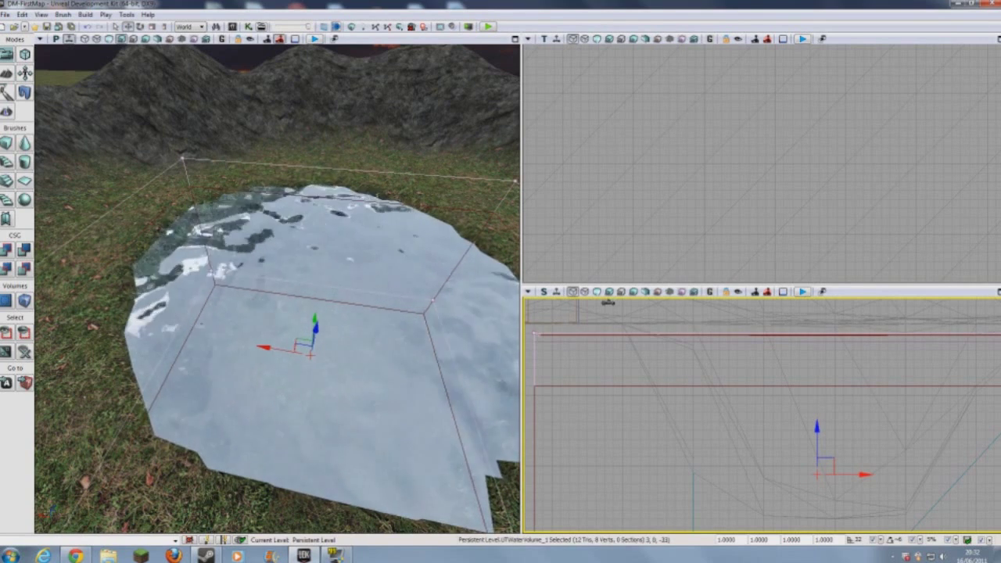
key("F4")
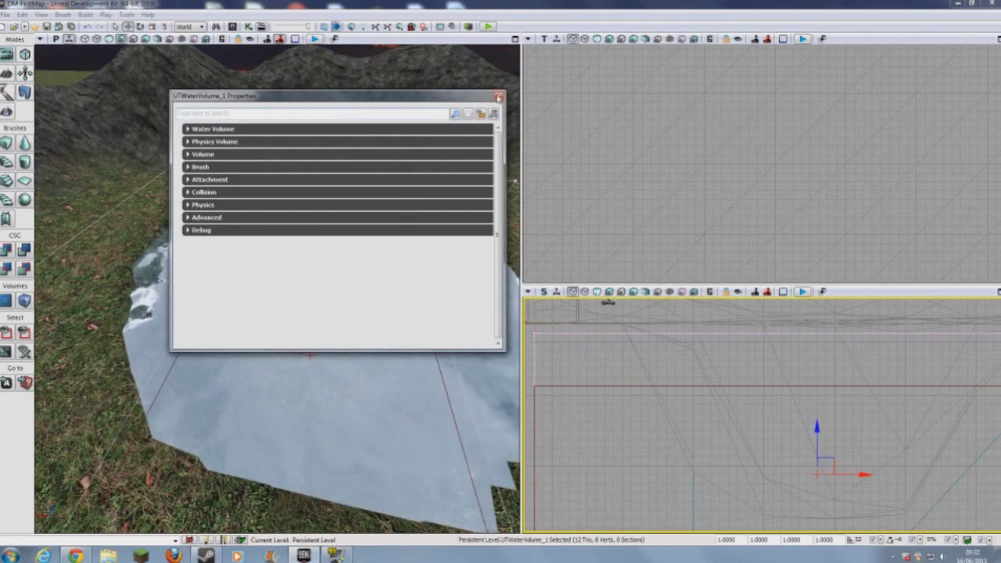
left_click(499, 98)
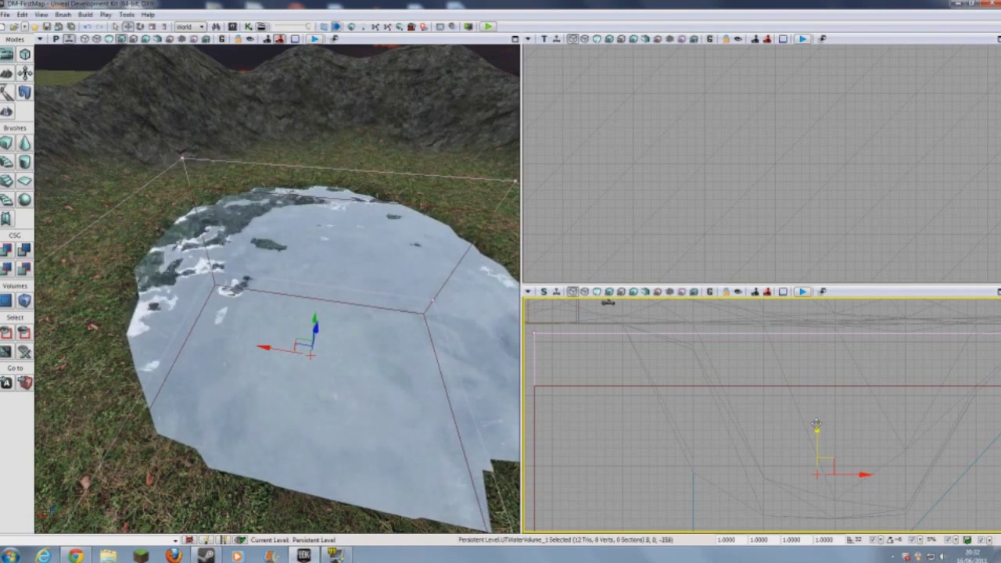
mouse_move(814, 425)
left_mouse_down()
mouse_move(810, 412)
mouse_move(808, 427)
left_mouse_up()
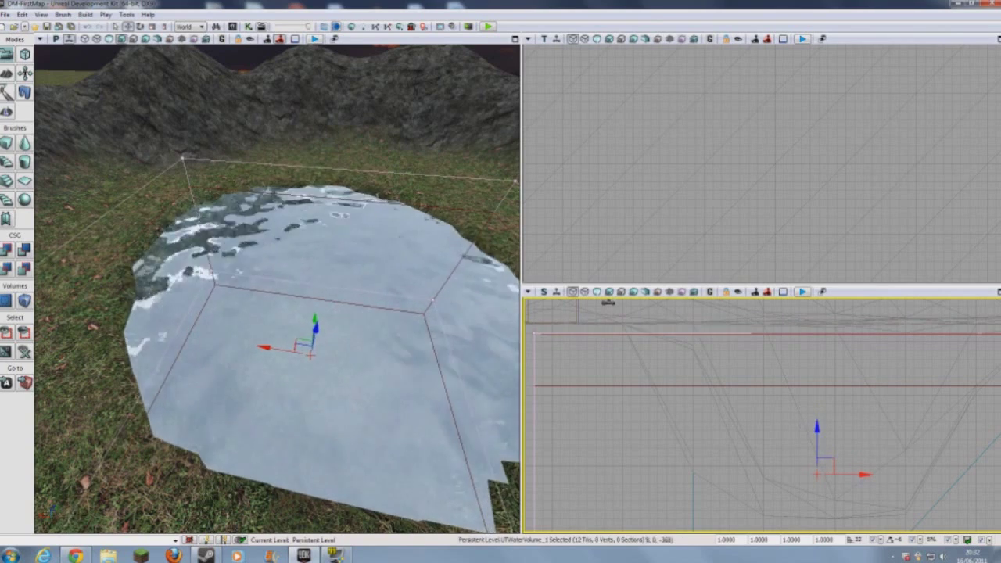
left_click(808, 340)
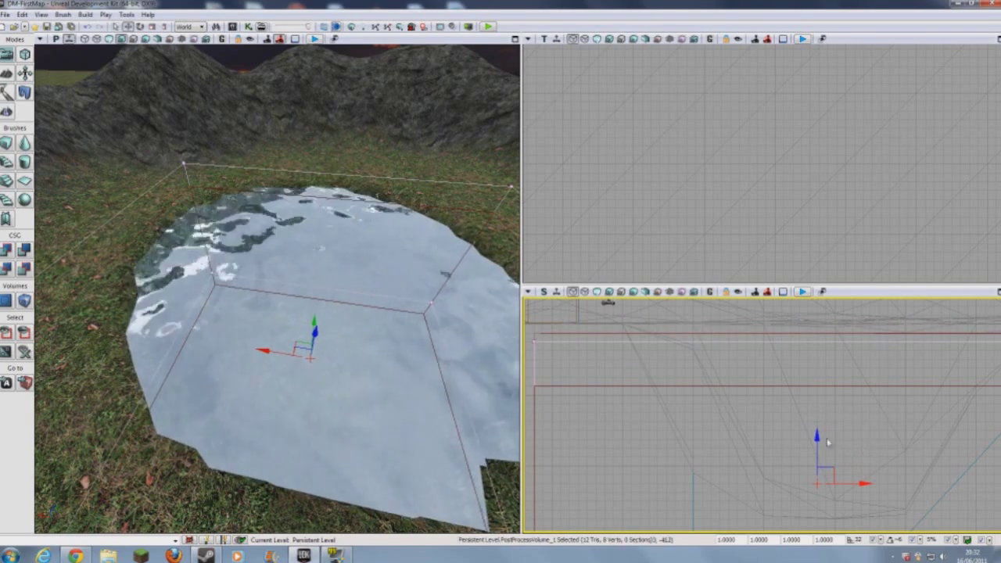
mouse_move(816, 444)
left_mouse_down()
mouse_move(817, 430)
mouse_move(817, 439)
left_mouse_up()
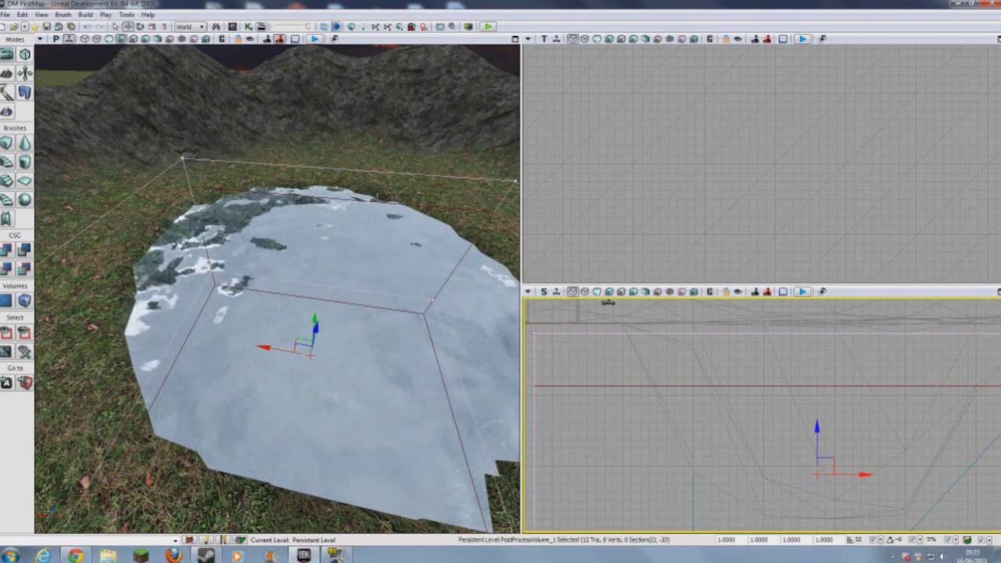
Step: Open the PostProcessVolume's properties and turn on Enable DOF in its settings
right_click(555, 182)
left_click(618, 188)
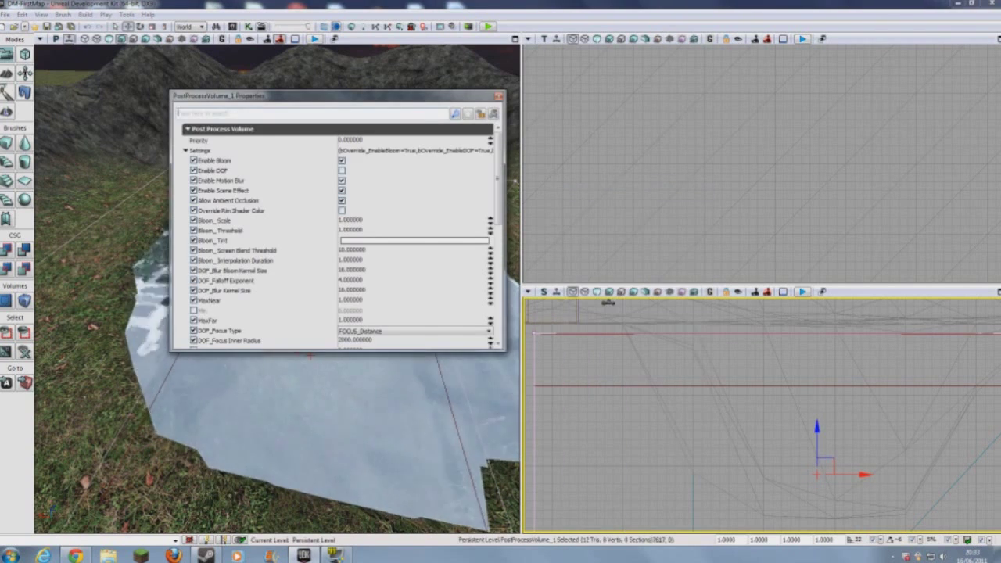
left_click_drag(406, 105, 429, 109)
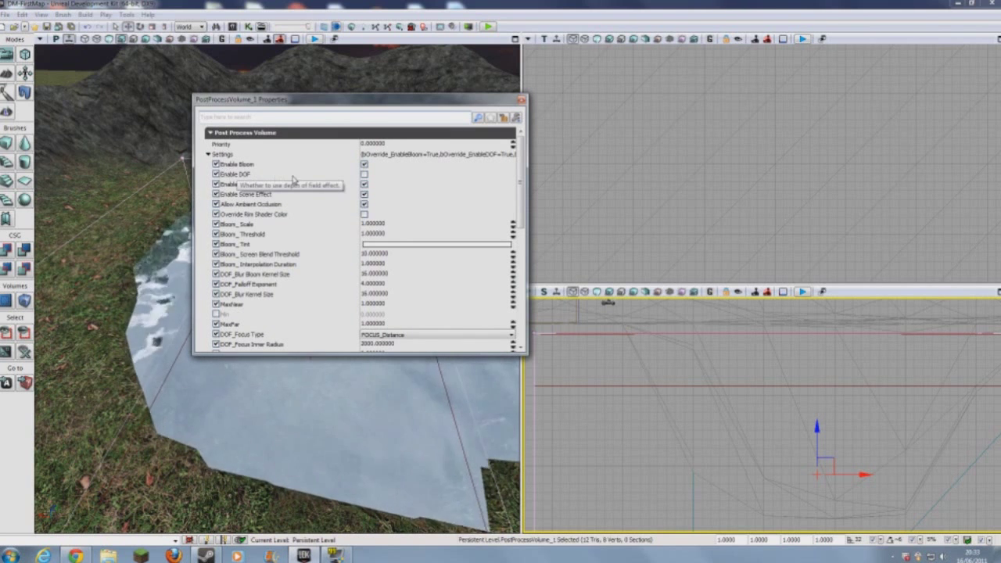
left_click(364, 175)
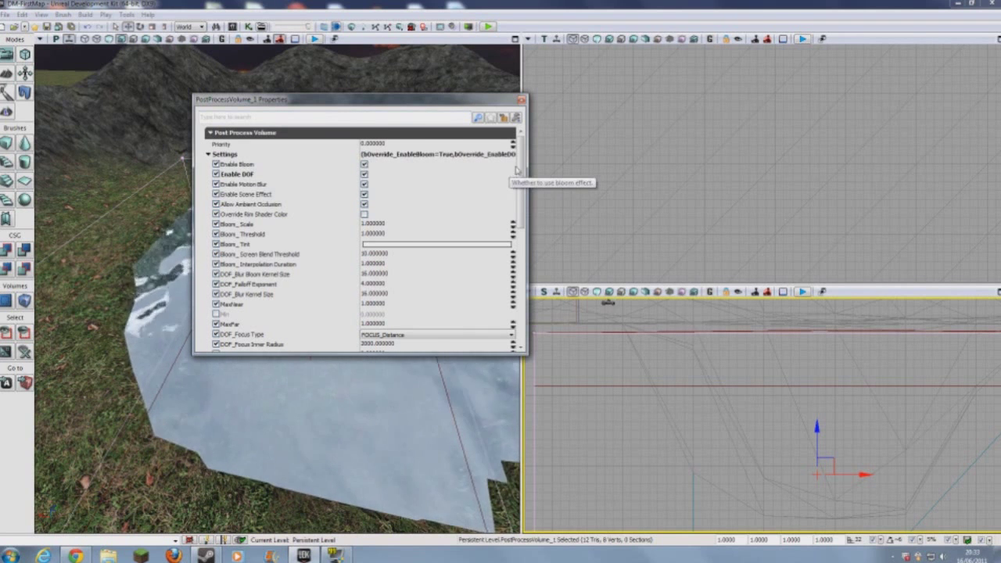
Step: Set the PostProcessVolume's DOF_Focus Inner Radius to 96
left_click_drag(521, 171, 522, 174)
scroll(520, 175, "down", 3)
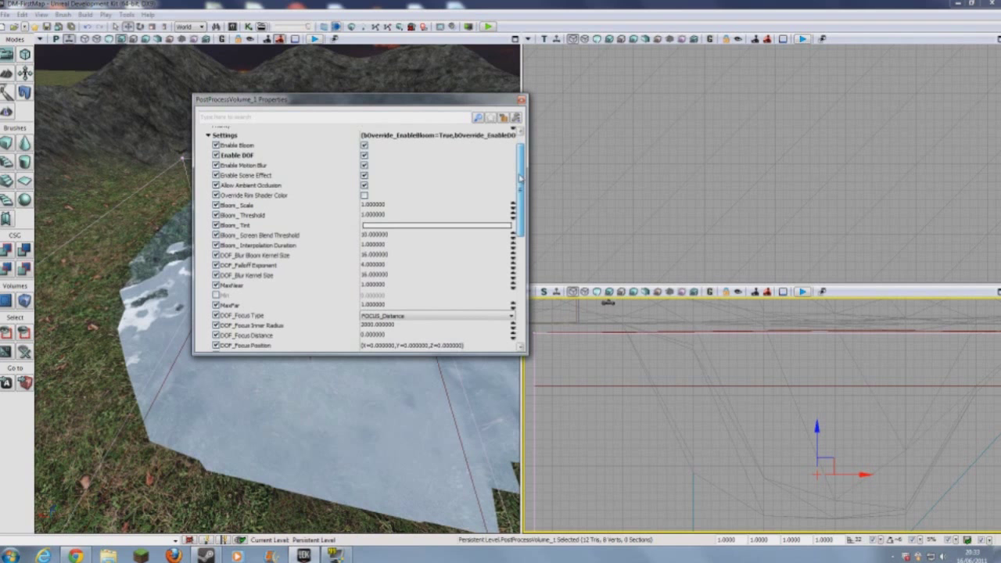
scroll(517, 190, "down", 1)
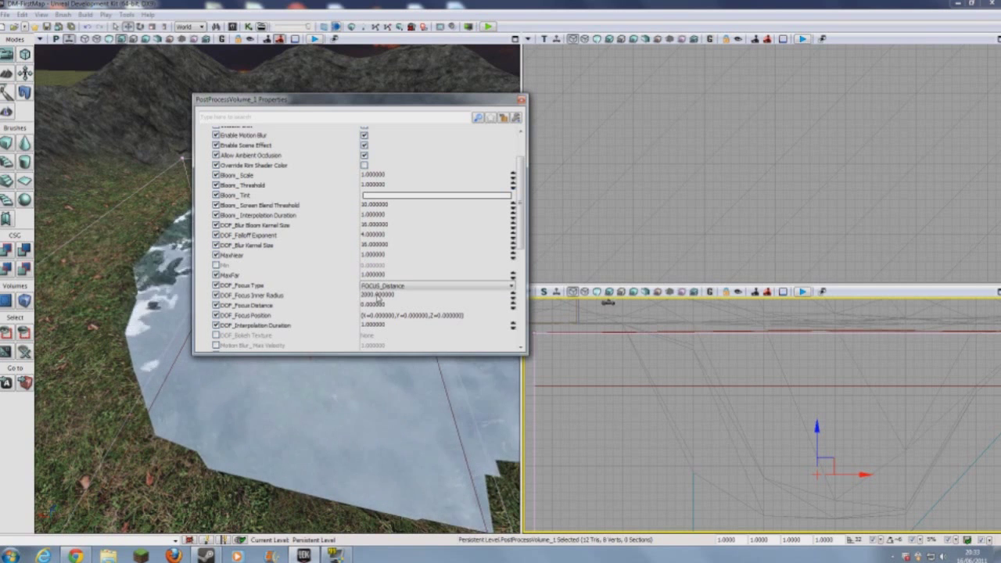
left_click(377, 295)
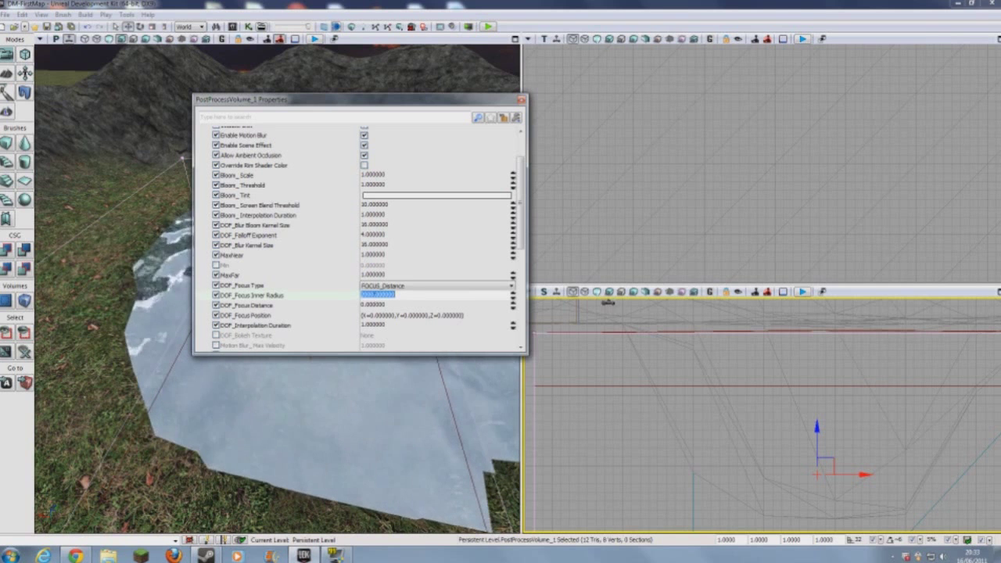
type("50")
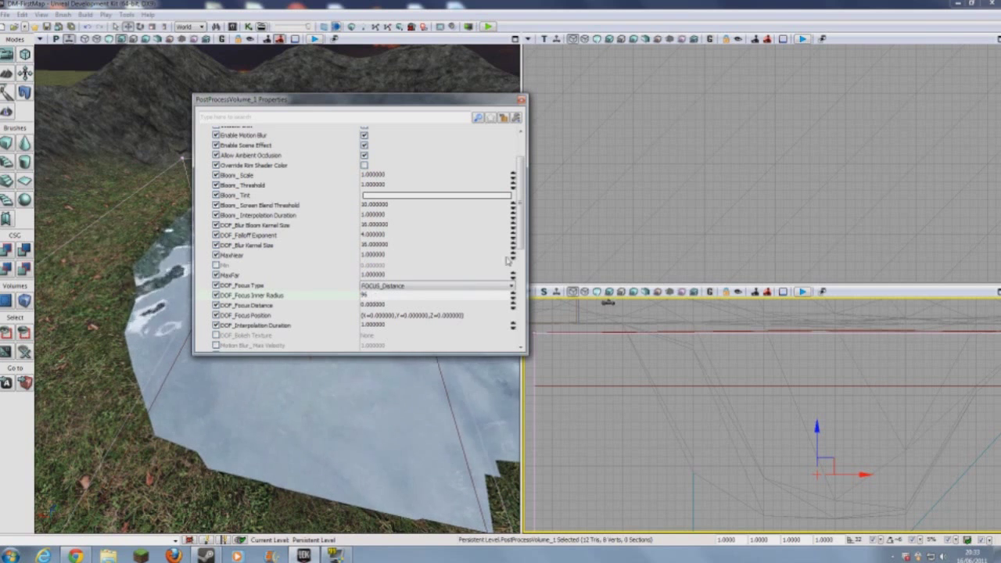
Step: Set the PostProcessVolume's MaxNear value to 0.3
left_click_drag(519, 232, 518, 240)
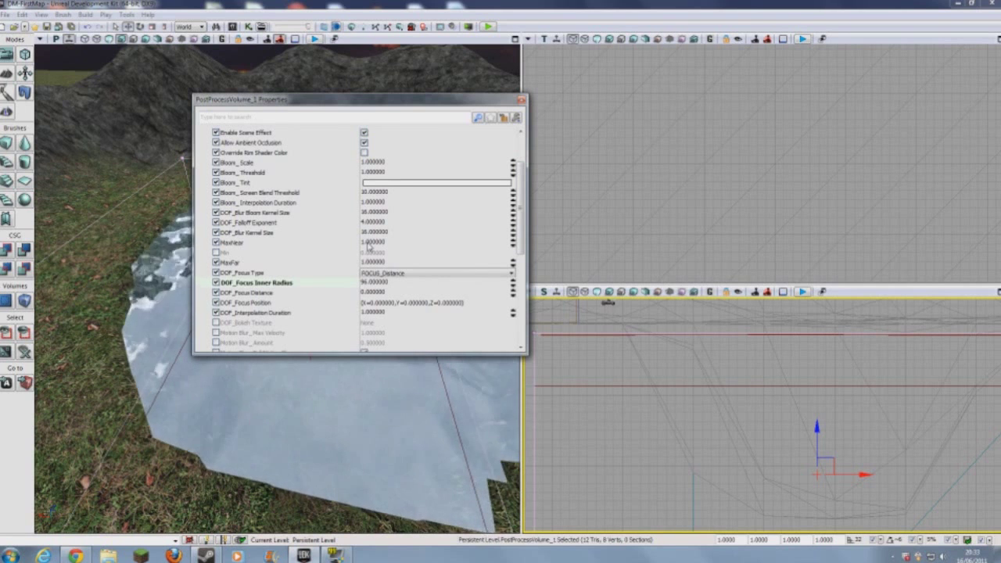
left_click(369, 244)
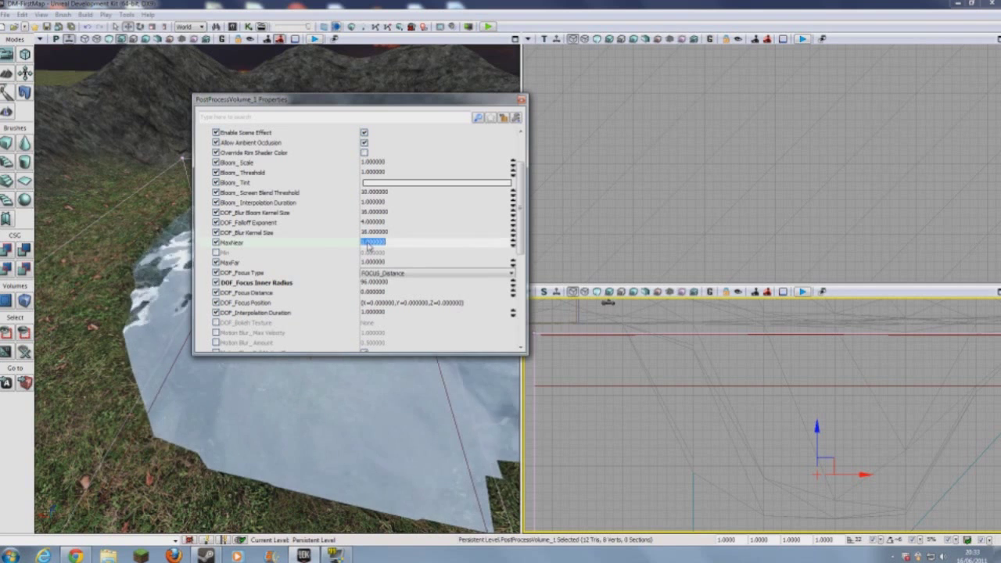
type("0.1")
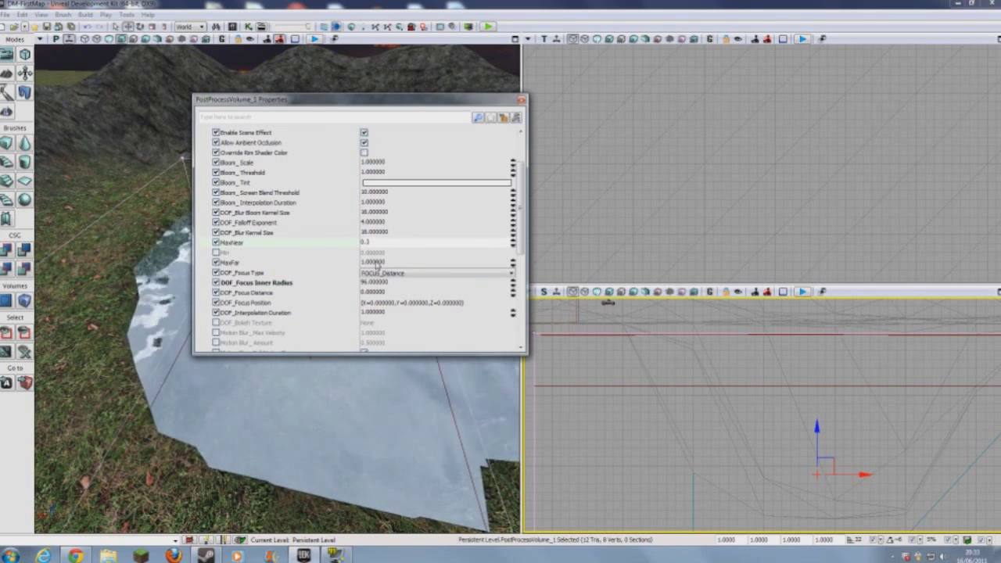
Step: Apply the PostProcessVolume's MaxNear value of 0.3 and close its properties
key("Return")
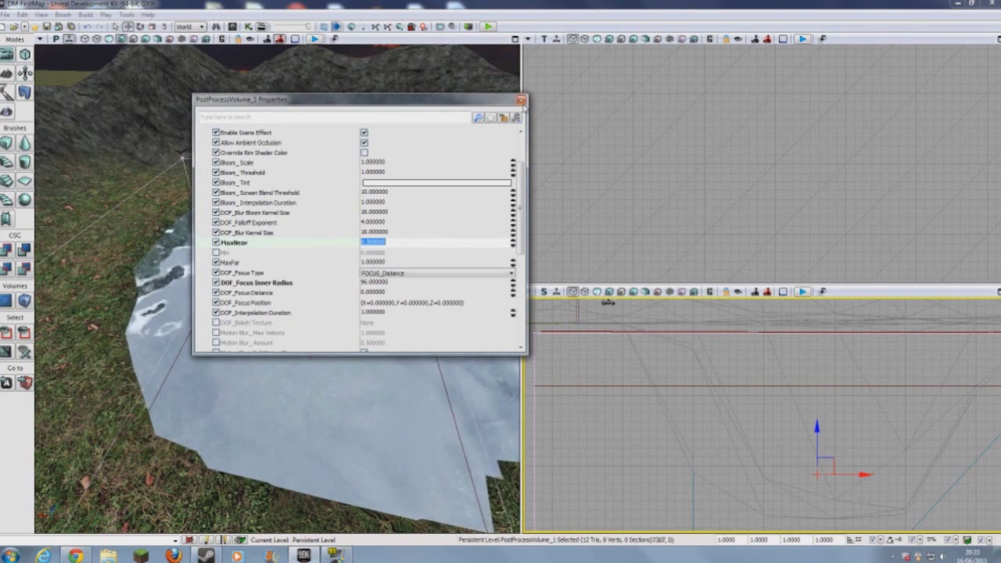
left_click(522, 103)
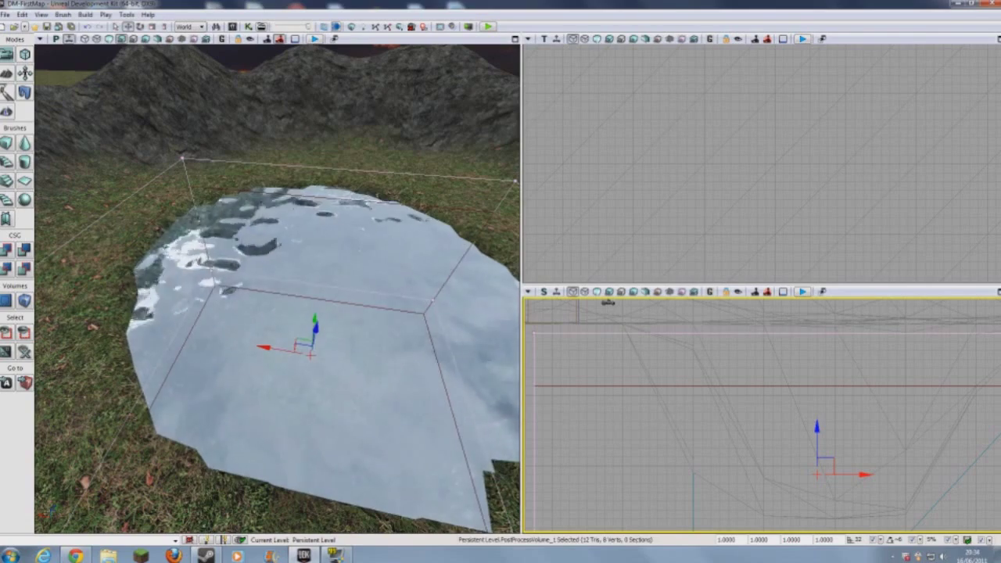
Step: Playtest the level from near the pond, swim underwater to check the depth of field blur, and end the test
right_click_drag(485, 309, 626, 269)
right_click_drag(277, 288, 93, 311)
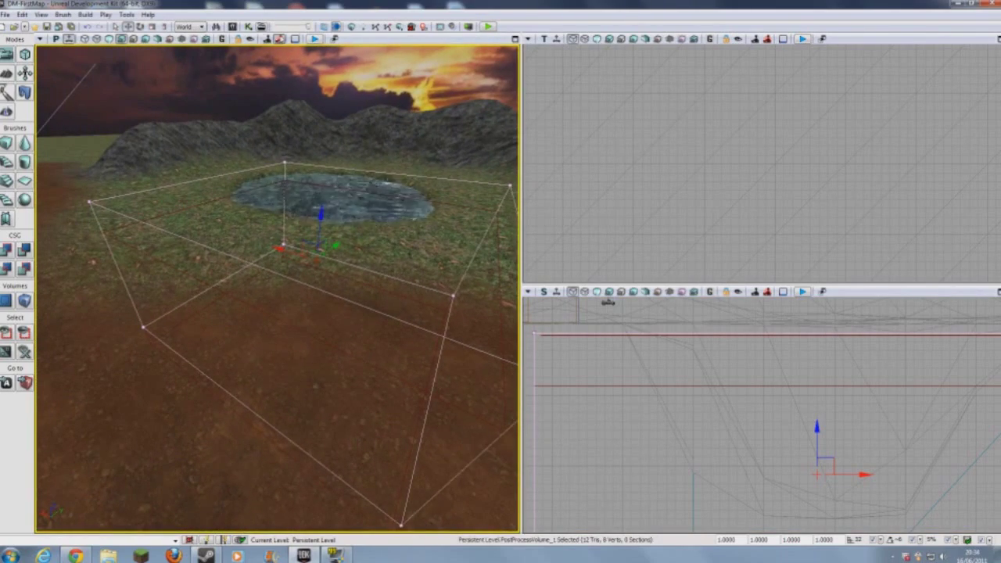
left_click(314, 38)
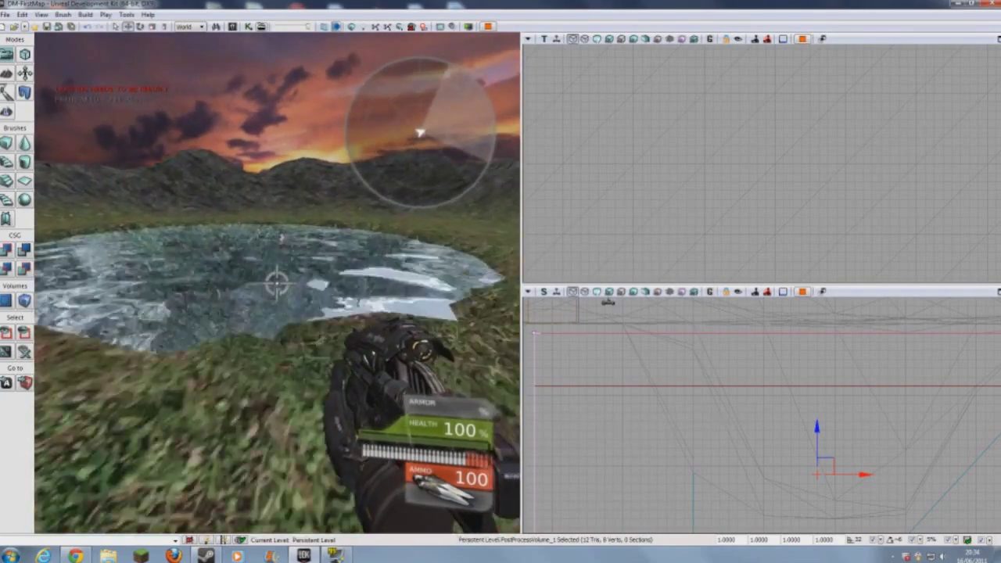
key("w")
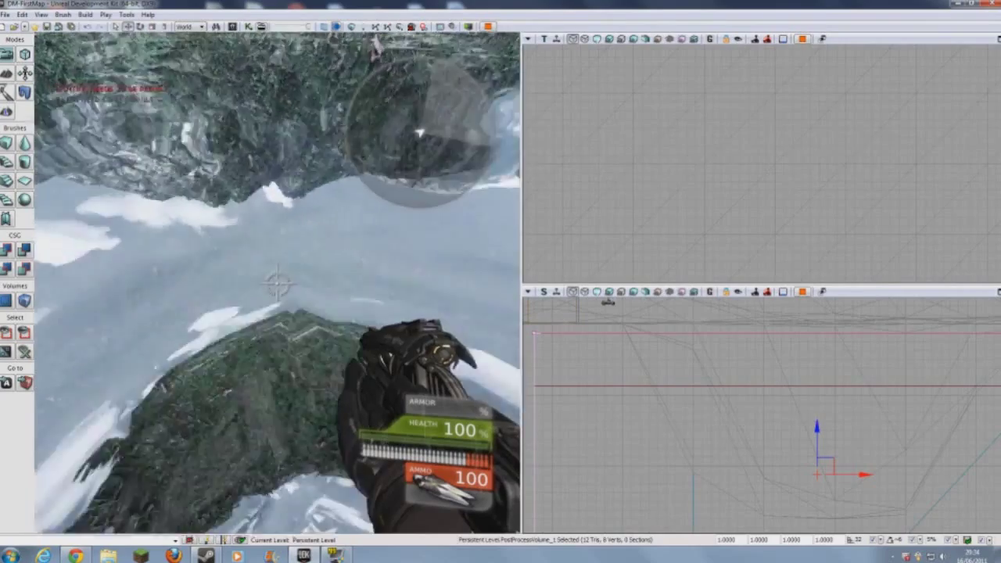
key("w")
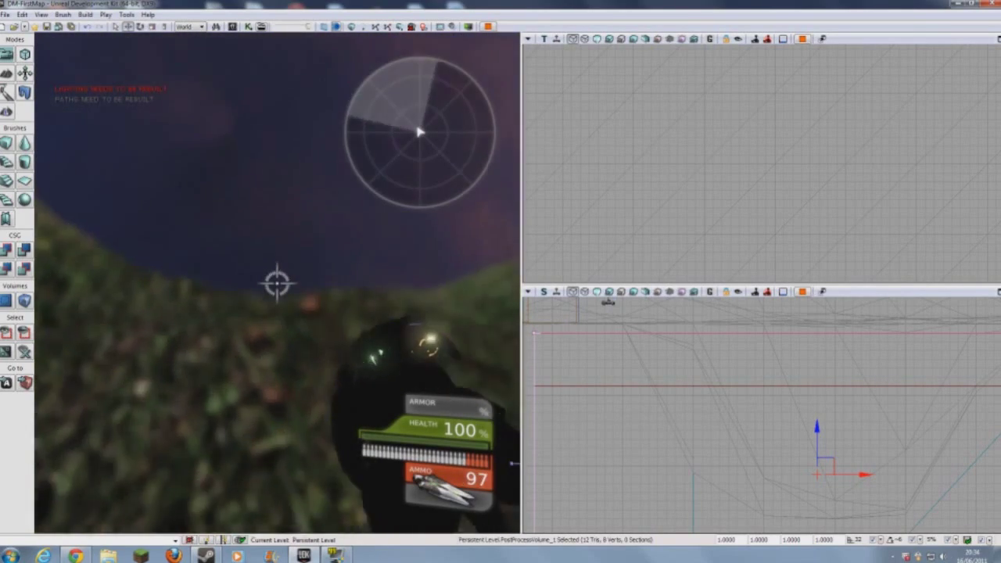
key("w")
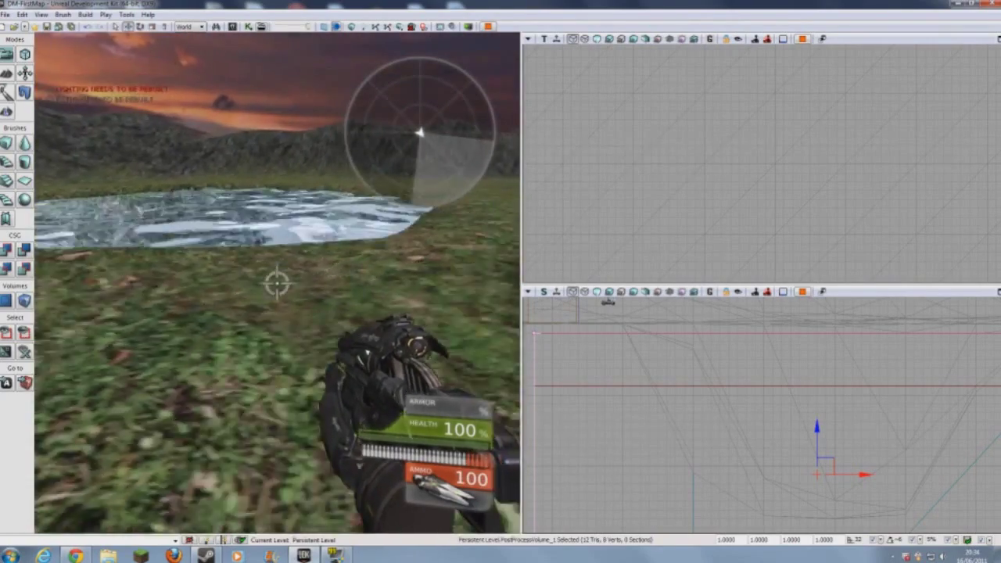
key("Escape")
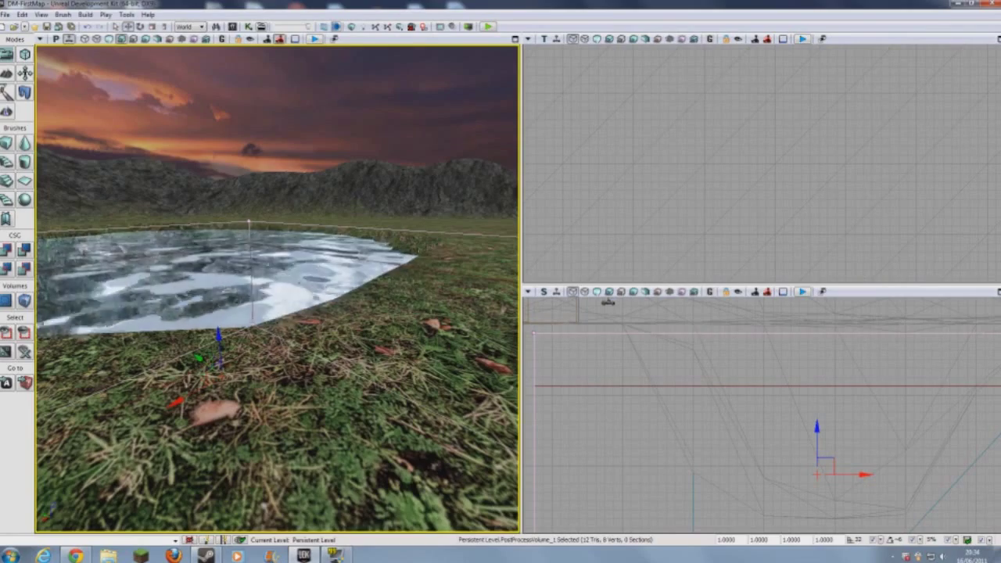
Step: Add a point light at the pond and raise it above the water surface
right_click_drag(277, 289, 263, 406)
right_click(294, 340)
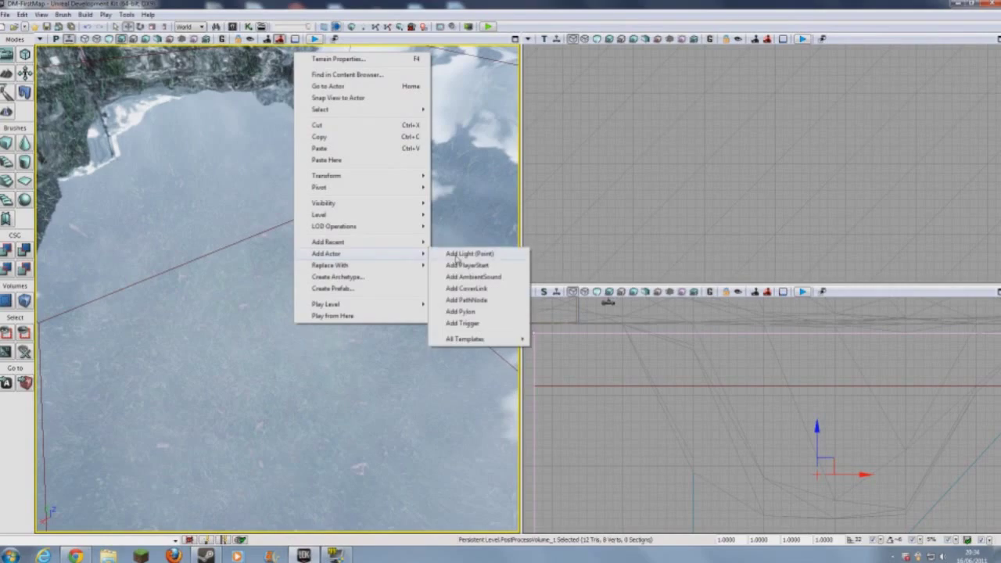
left_click(469, 254)
left_click_drag(457, 258, 457, 289)
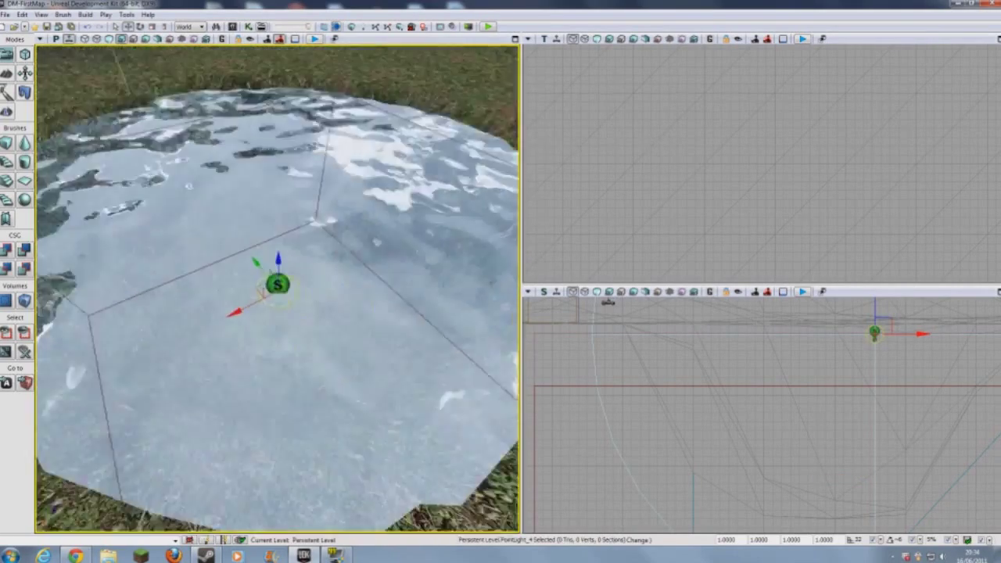
scroll(278, 288, "down", 4)
scroll(277, 288, "up", 3)
left_click_drag(277, 262, 278, 64)
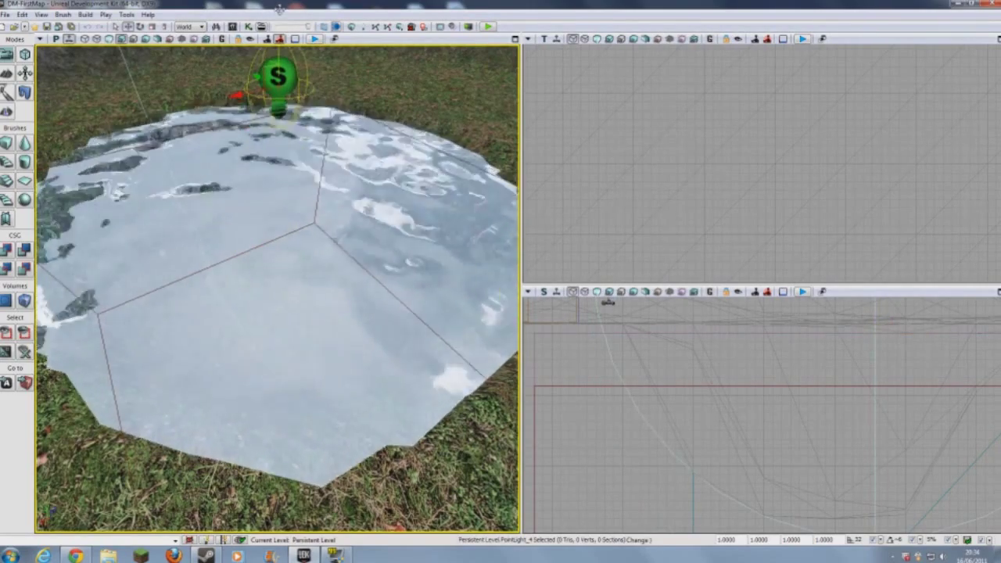
scroll(277, 288, "down", 5)
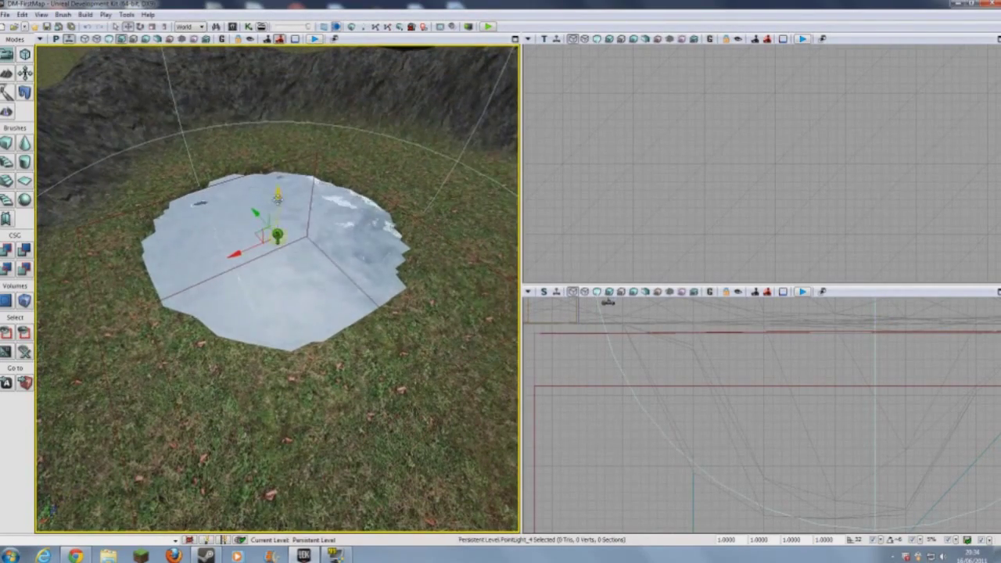
left_click_drag(278, 156, 277, 155)
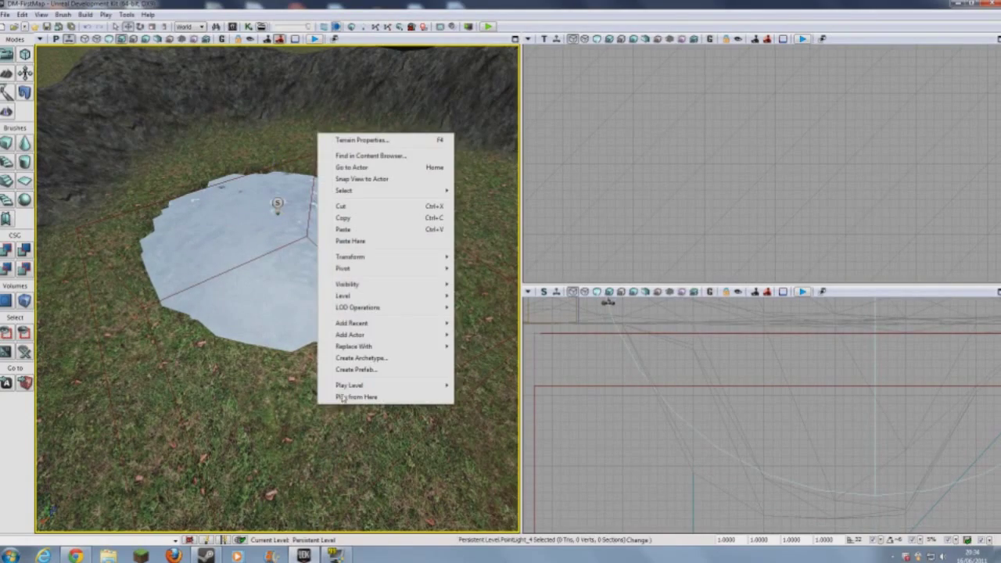
left_click(311, 195)
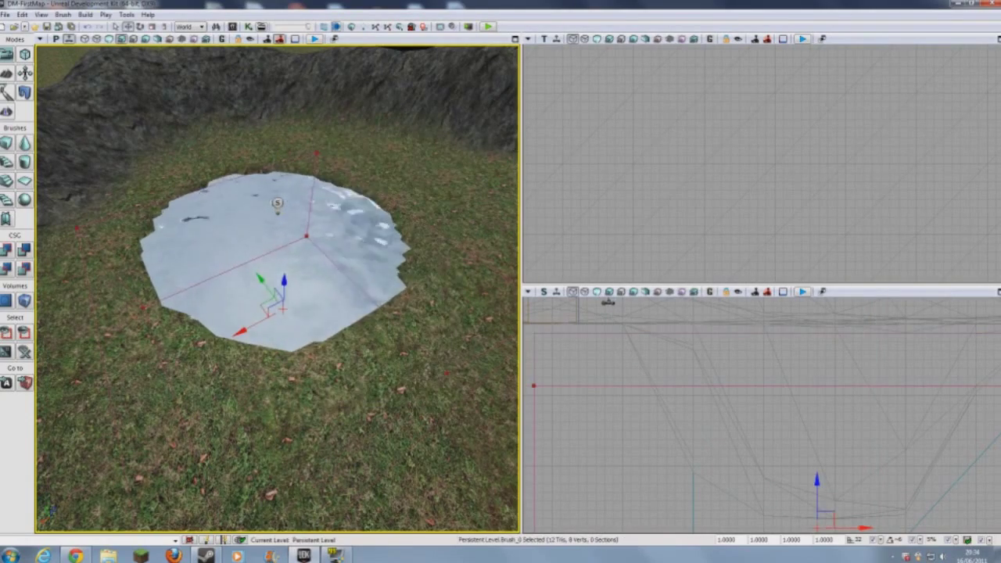
Step: Playtest the level again, examining the pond and the inside of the textured building
mouse_move(312, 196)
right_mouse_down()
mouse_move(367, 215)
mouse_move(384, 188)
right_mouse_up()
key("alt+F8")
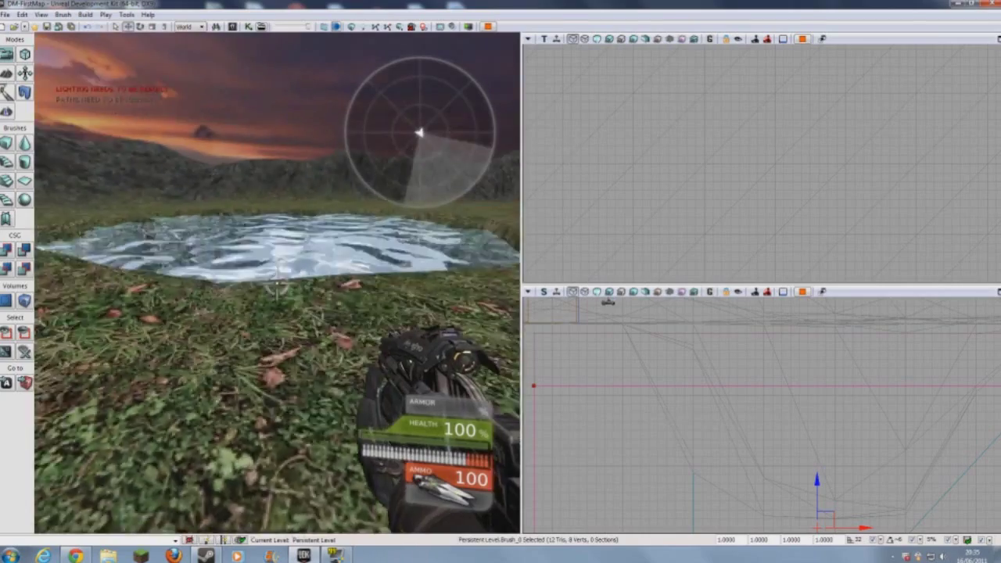
key("w")
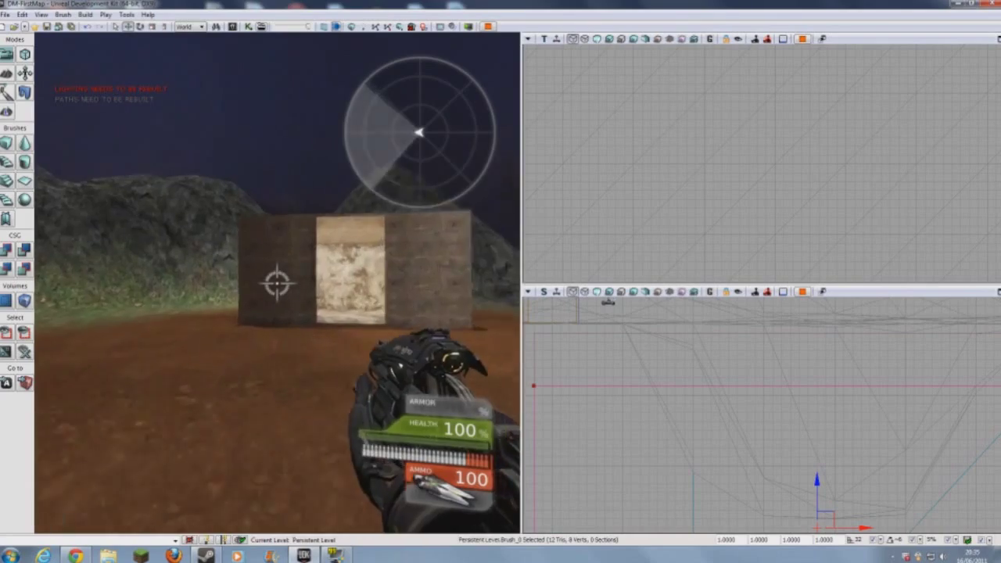
key("w")
left_click(276, 283)
key("d")
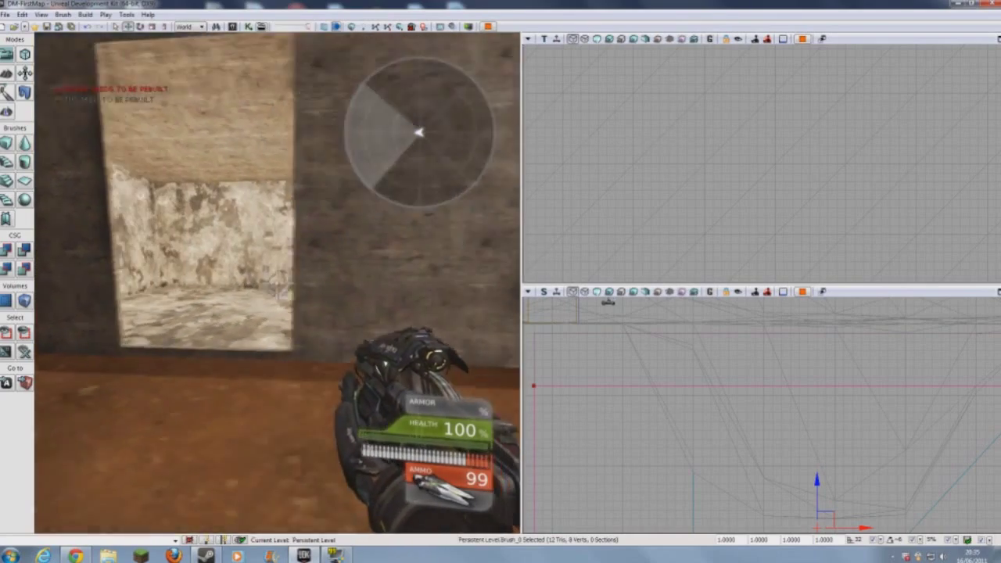
left_click(277, 283)
key("w")
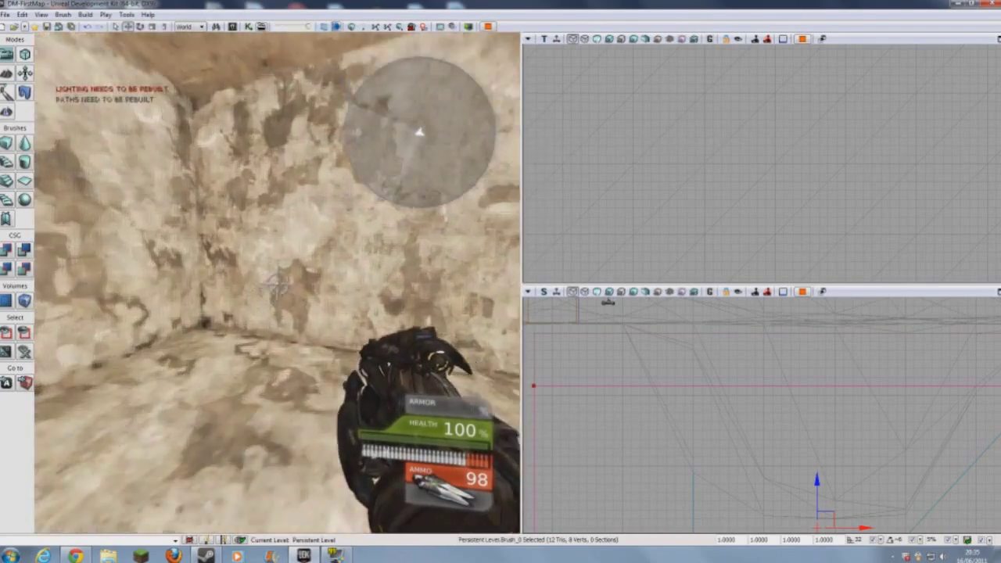
key("w")
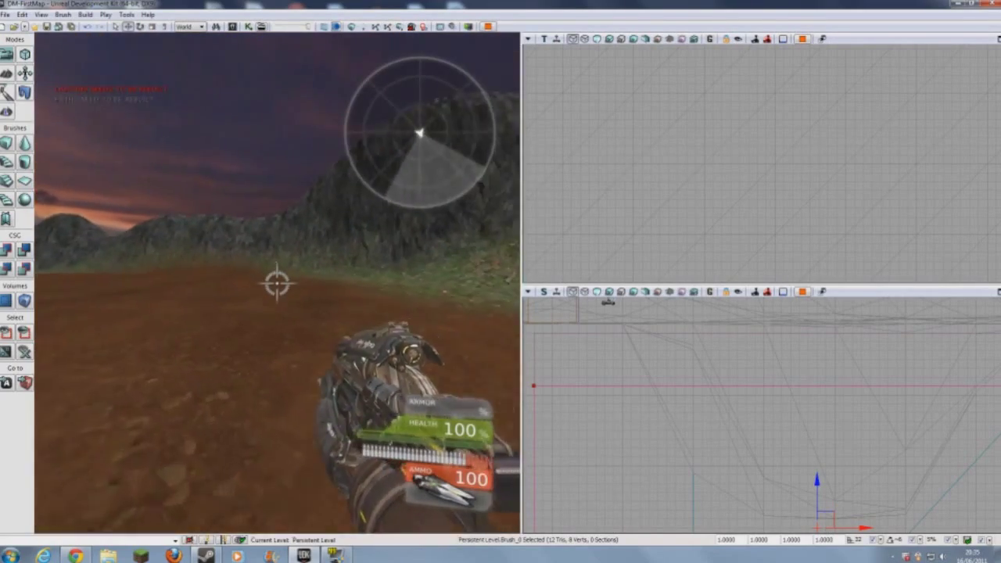
Step: Walk around the map in the playtest to examine the terrain, the mountains and the sunset sky
key("w")
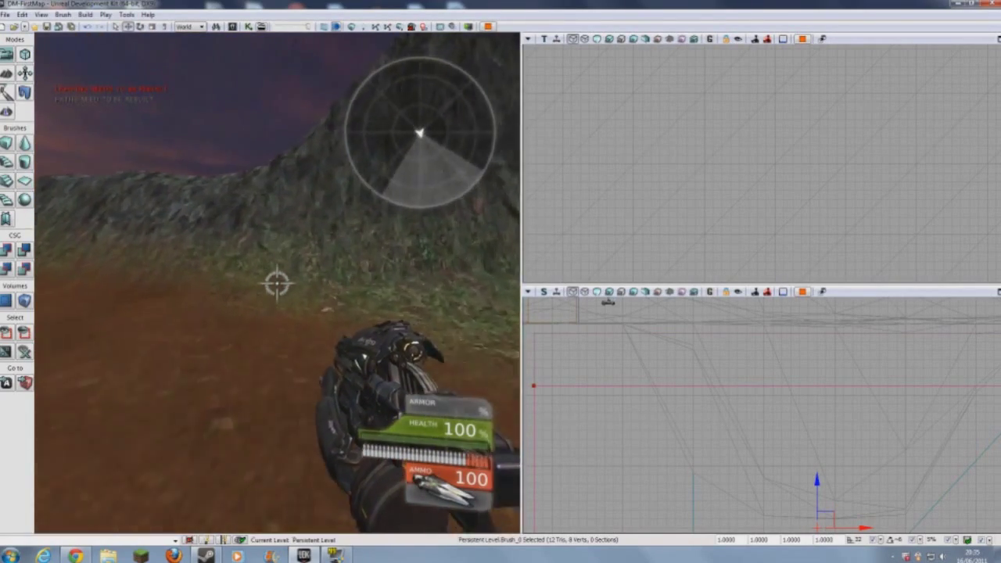
key("w")
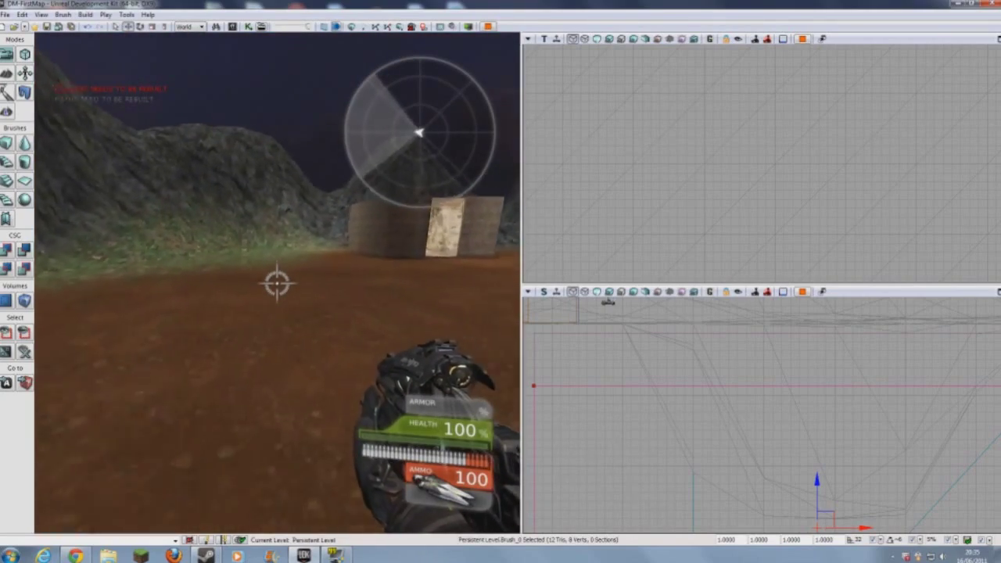
key("w")
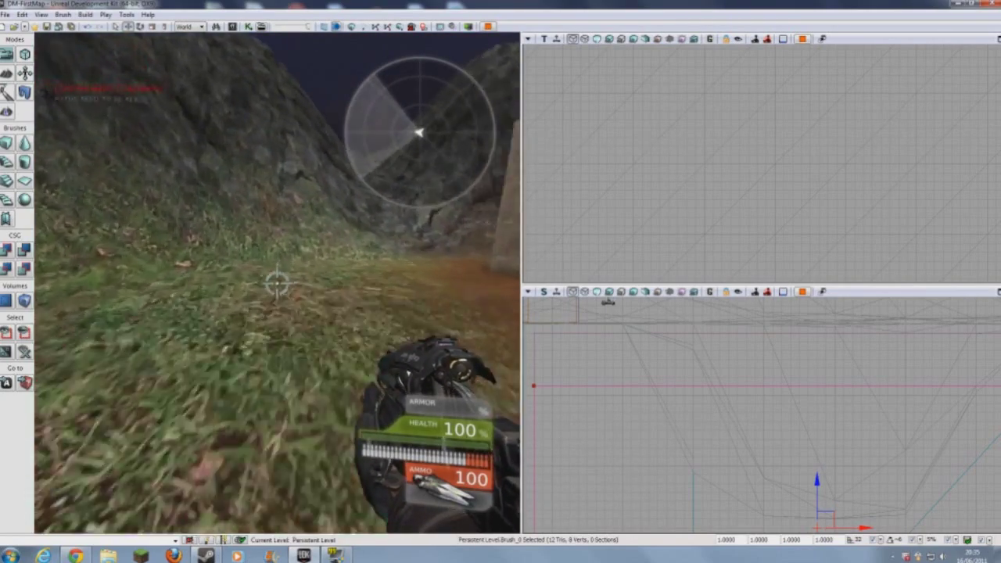
key("w")
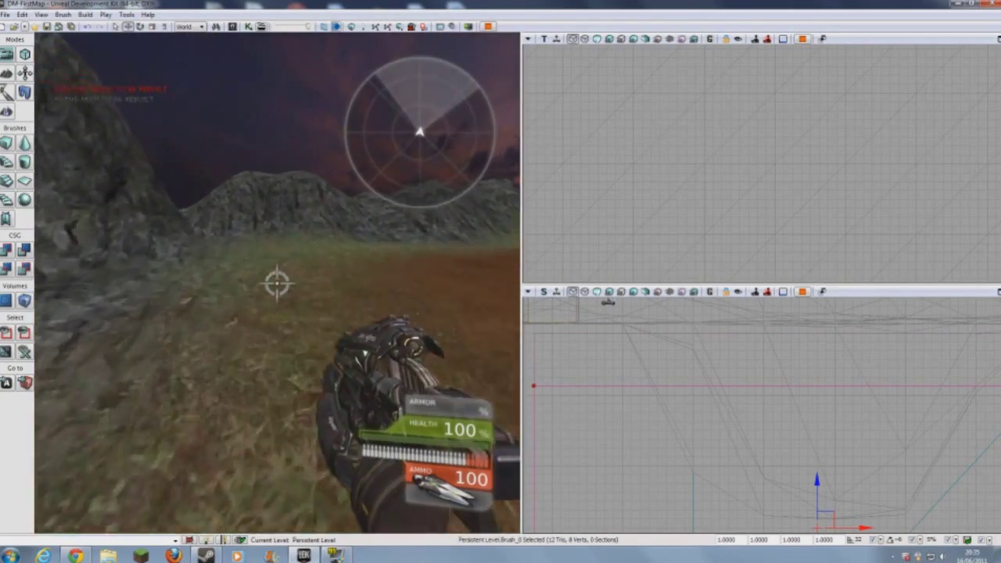
key("w")
key("w")
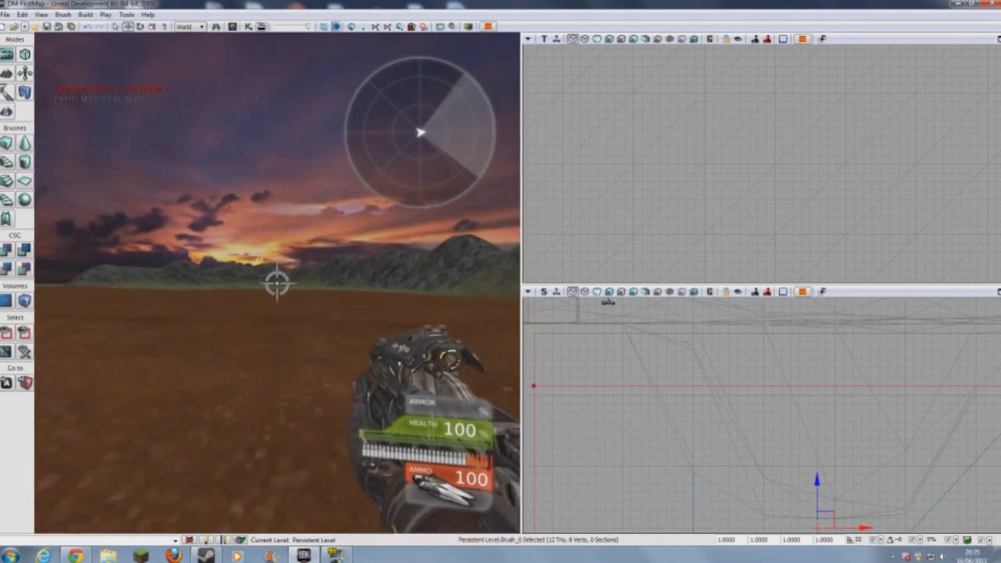
key("w")
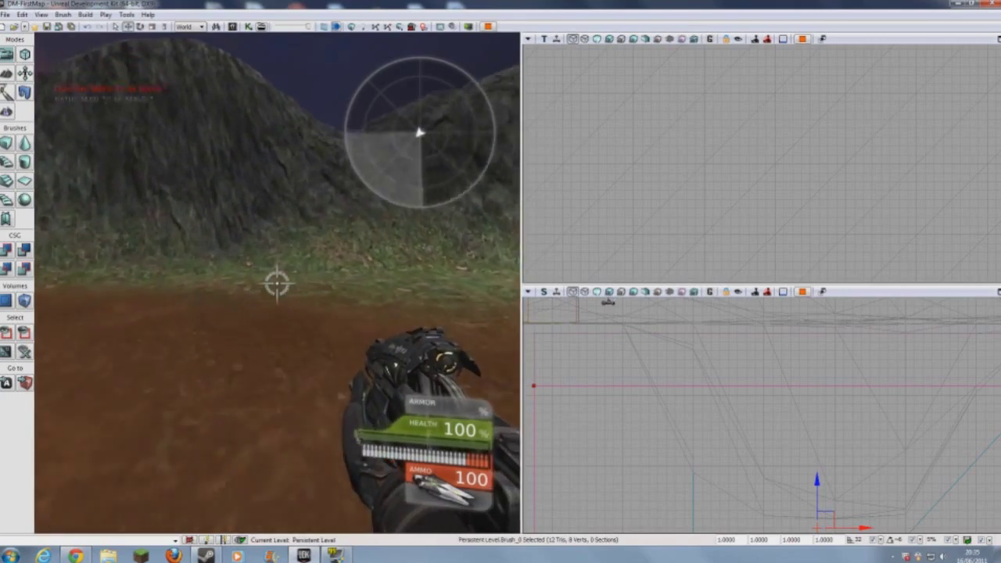
key("w")
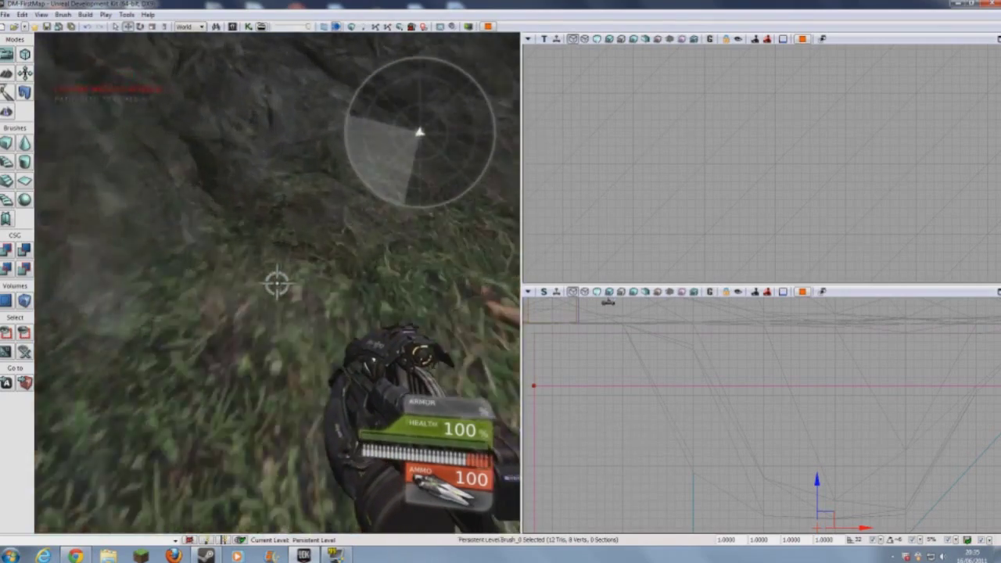
key("w")
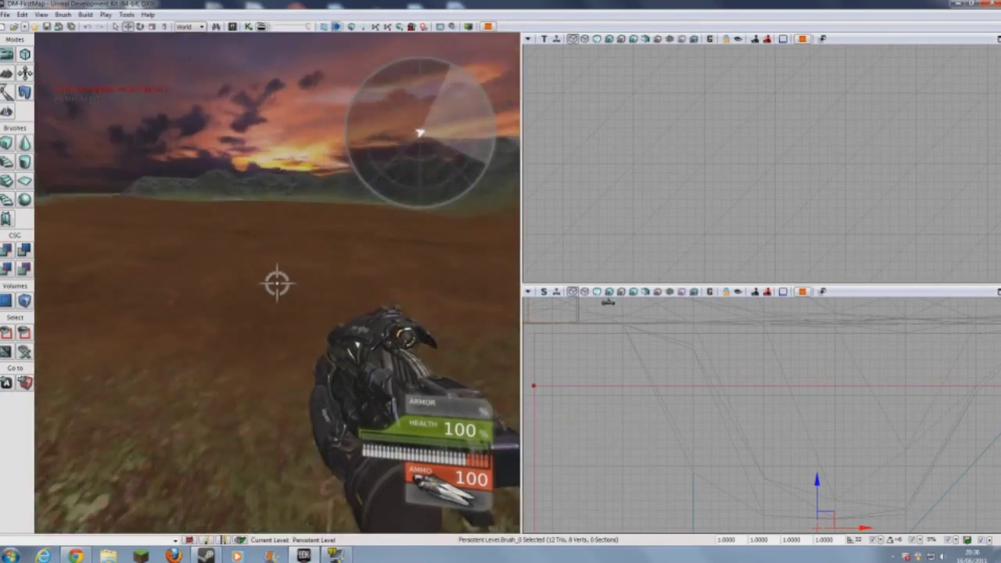
key("w")
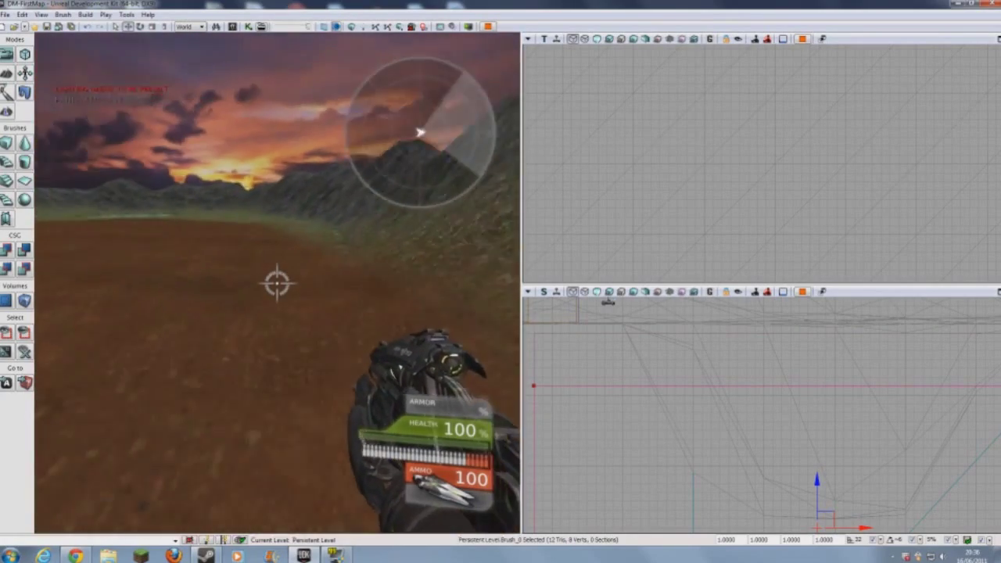
key("w")
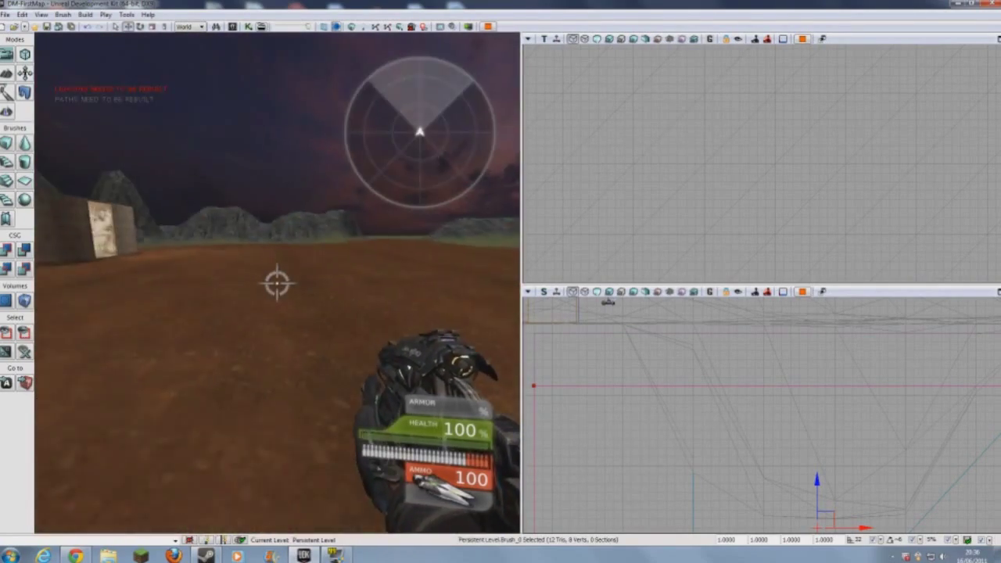
key("w")
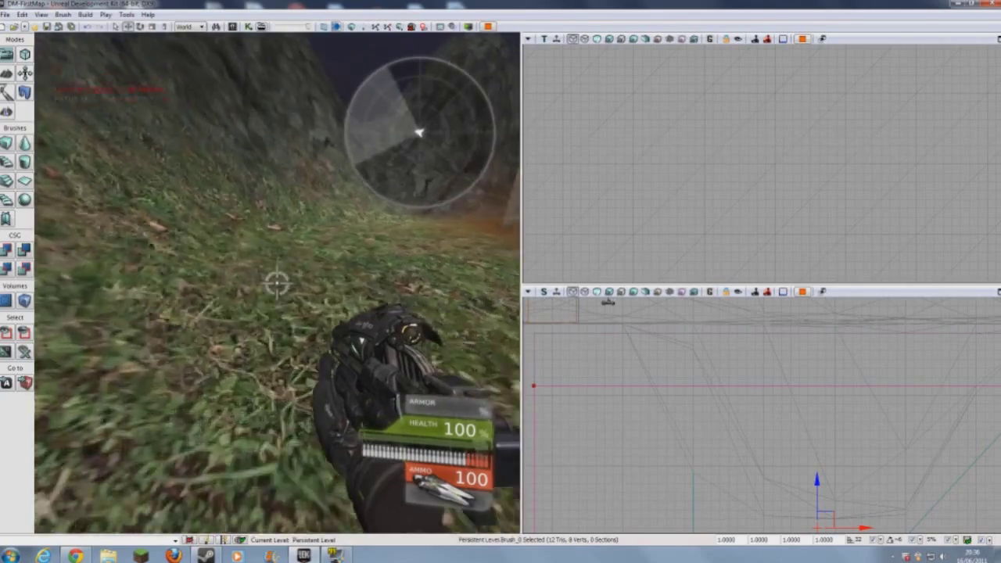
key("w")
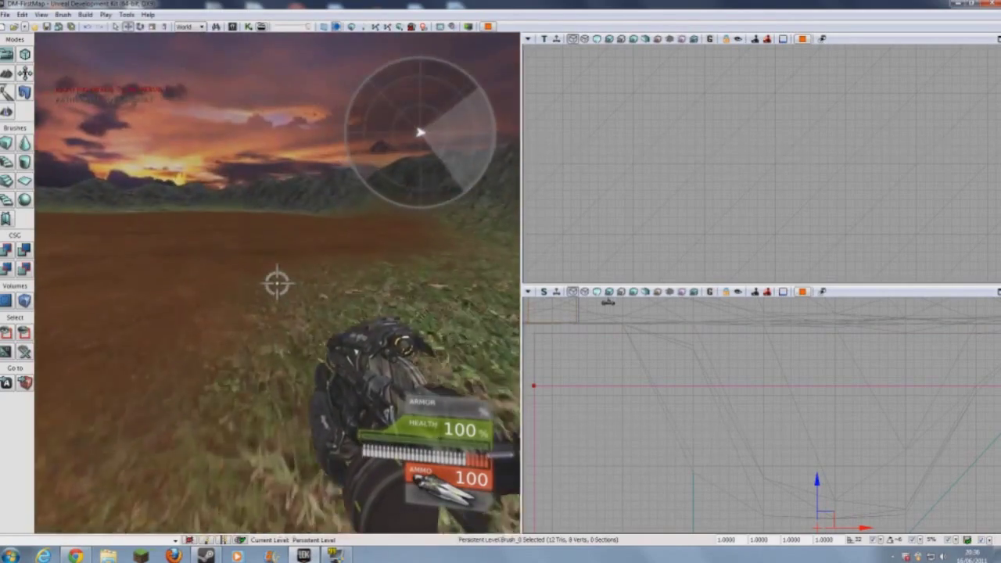